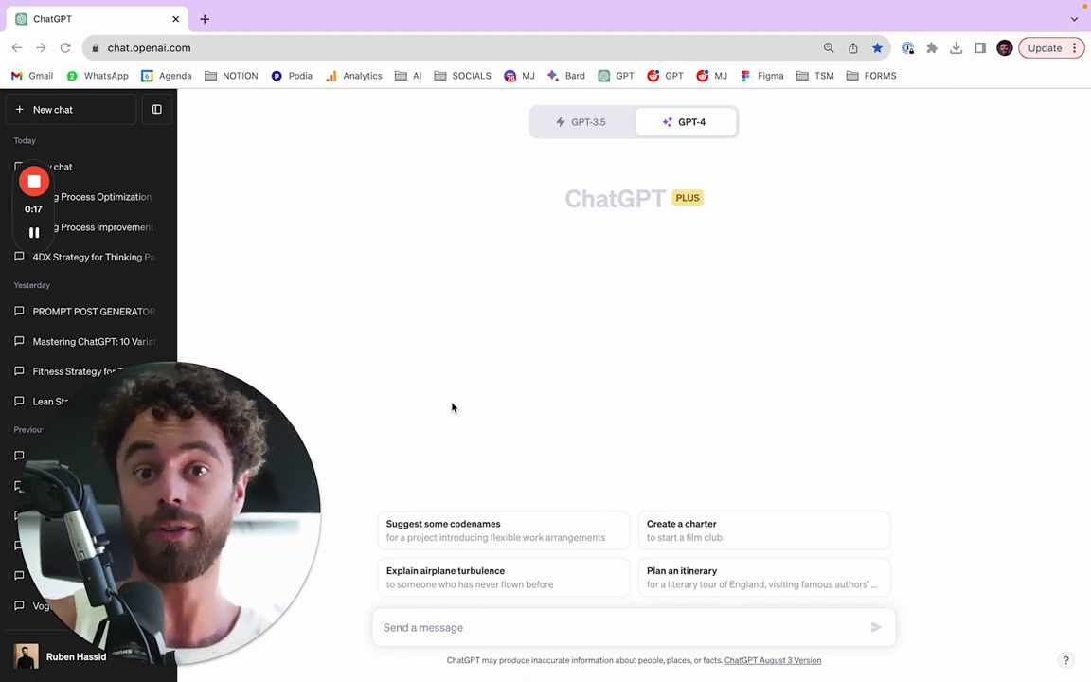
Search Google Images for "learning curve" in a new browser tab
click(204, 18)
text(learning c)
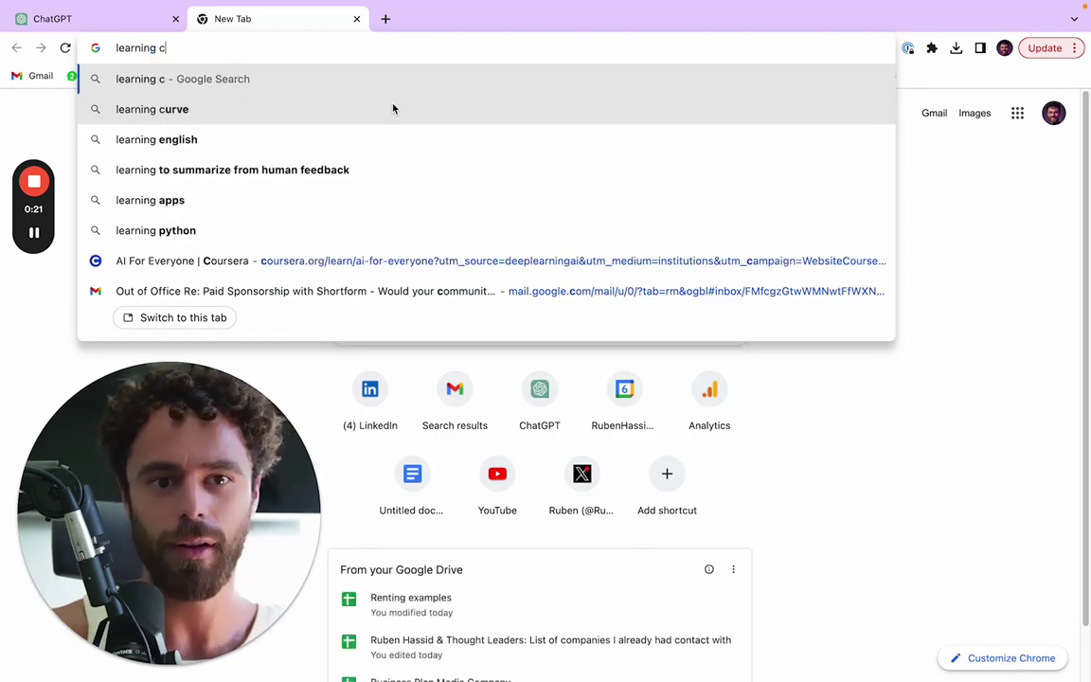
text(urve)
key(Return)
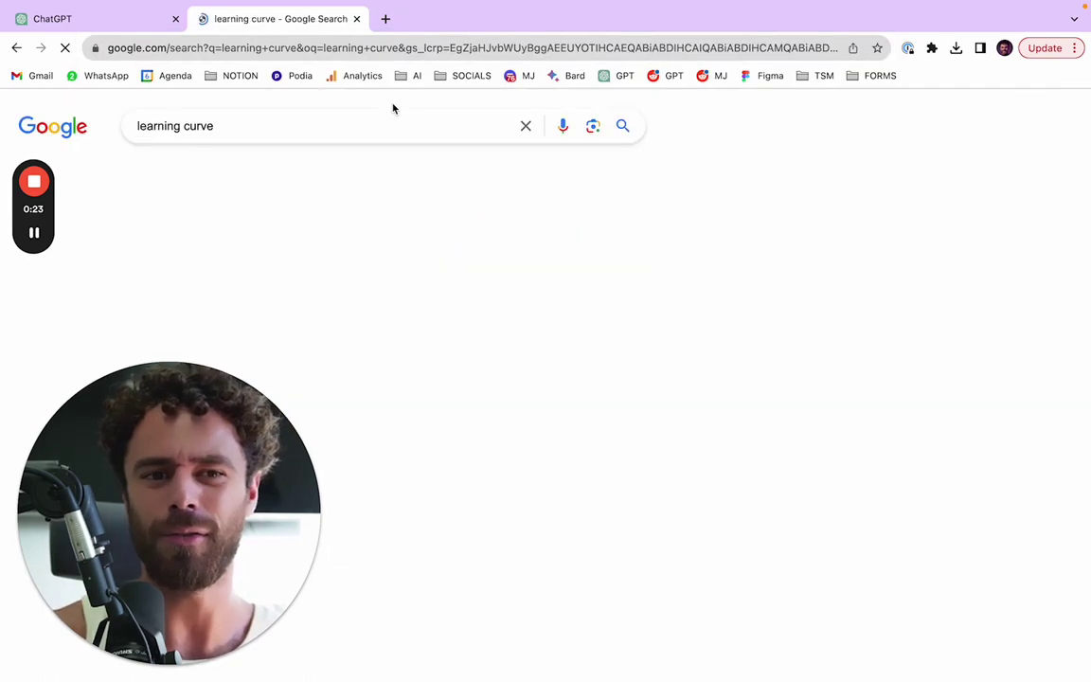
click(144, 172)
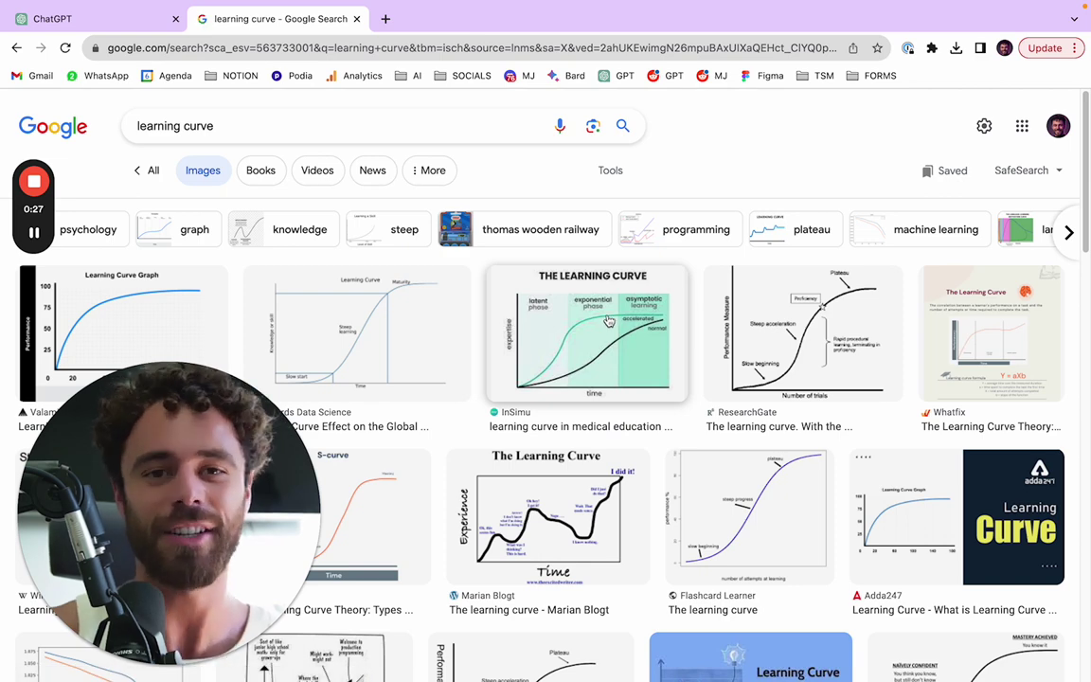
Examine the ResearchGate and Towards Data Science learning-curve diagrams enlarged, and close the image search
click(803, 329)
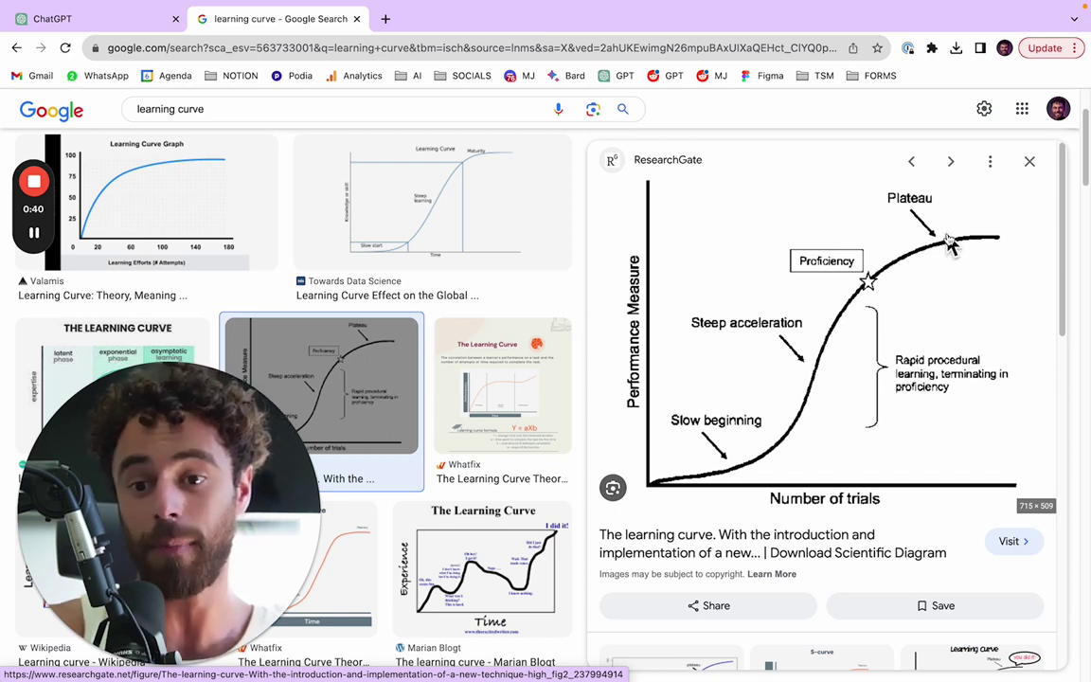
click(543, 253)
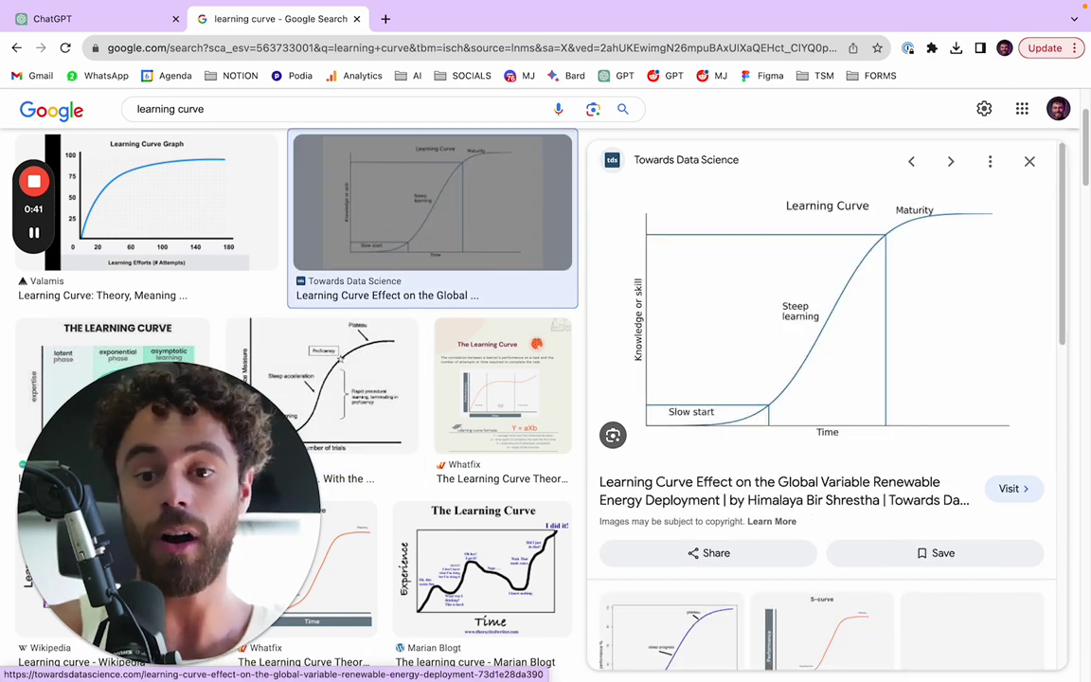
click(356, 19)
drag(205, 522, 210, 329)
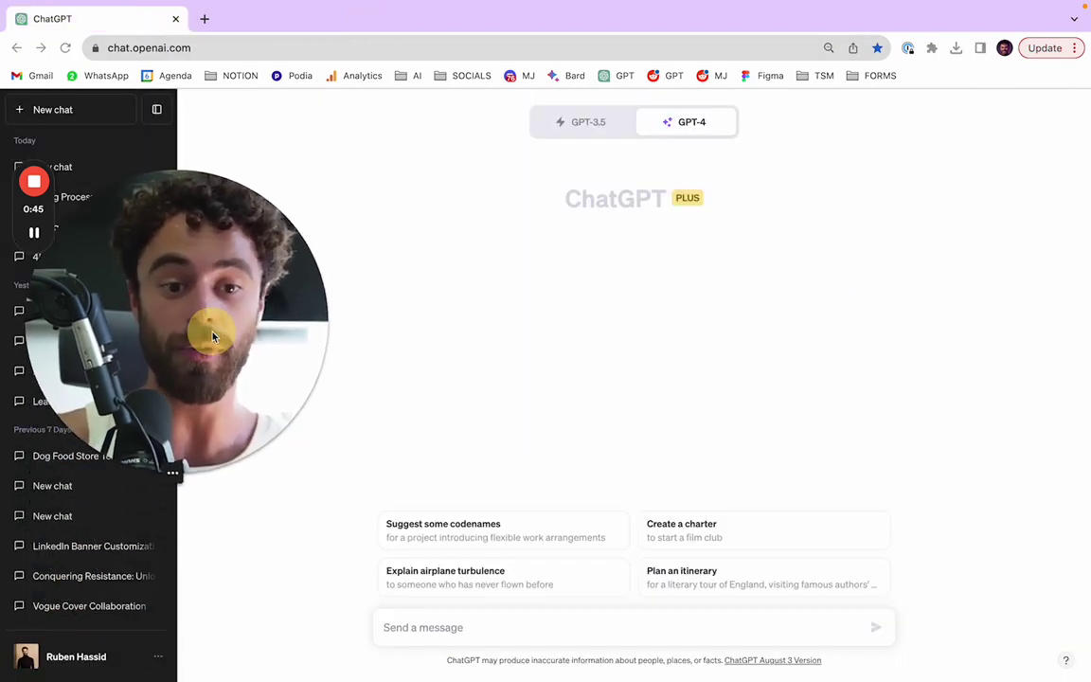
click(496, 319)
Open ChatGPT's custom instructions and enable them for new chats
click(118, 655)
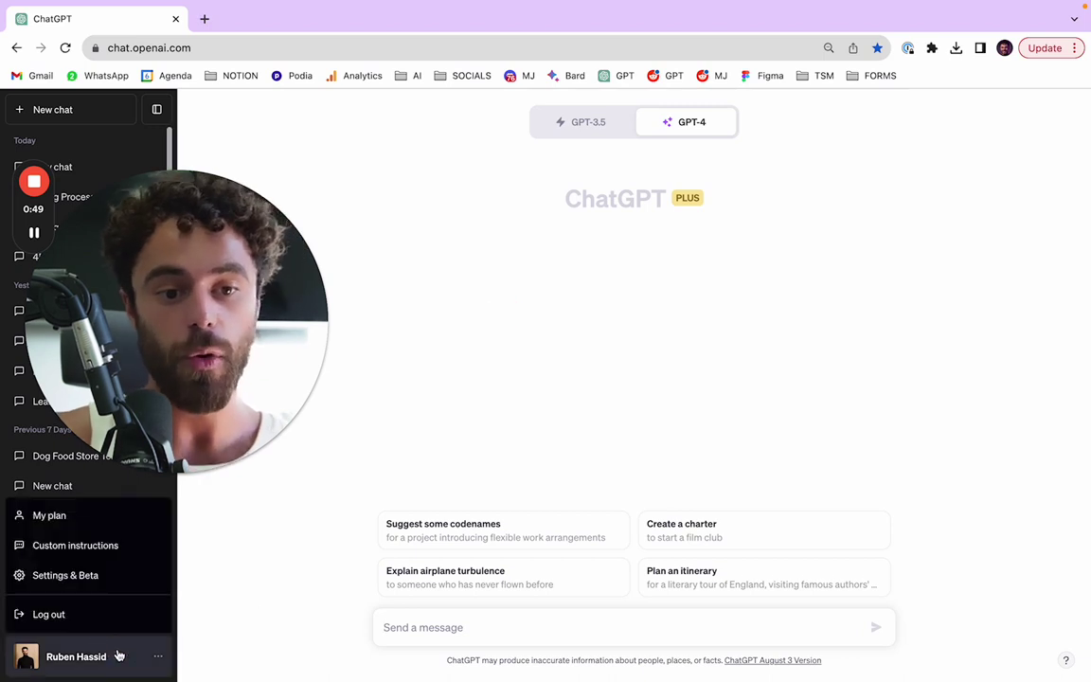
click(131, 547)
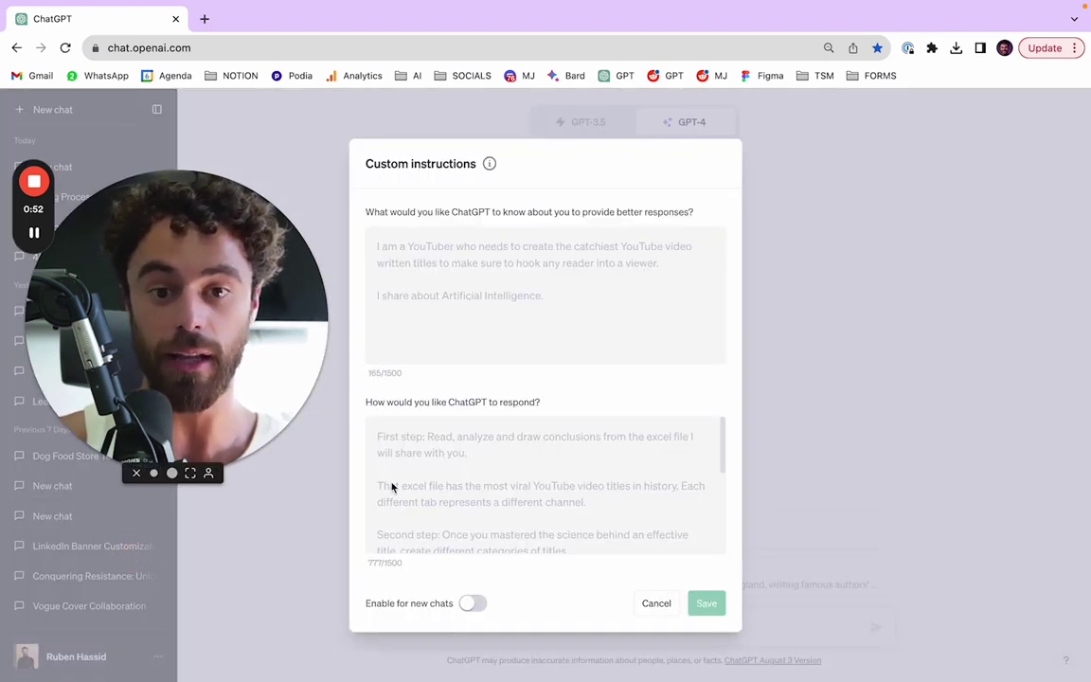
click(470, 603)
Clear the existing text from both custom instruction fields
click(555, 297)
key(super+a)
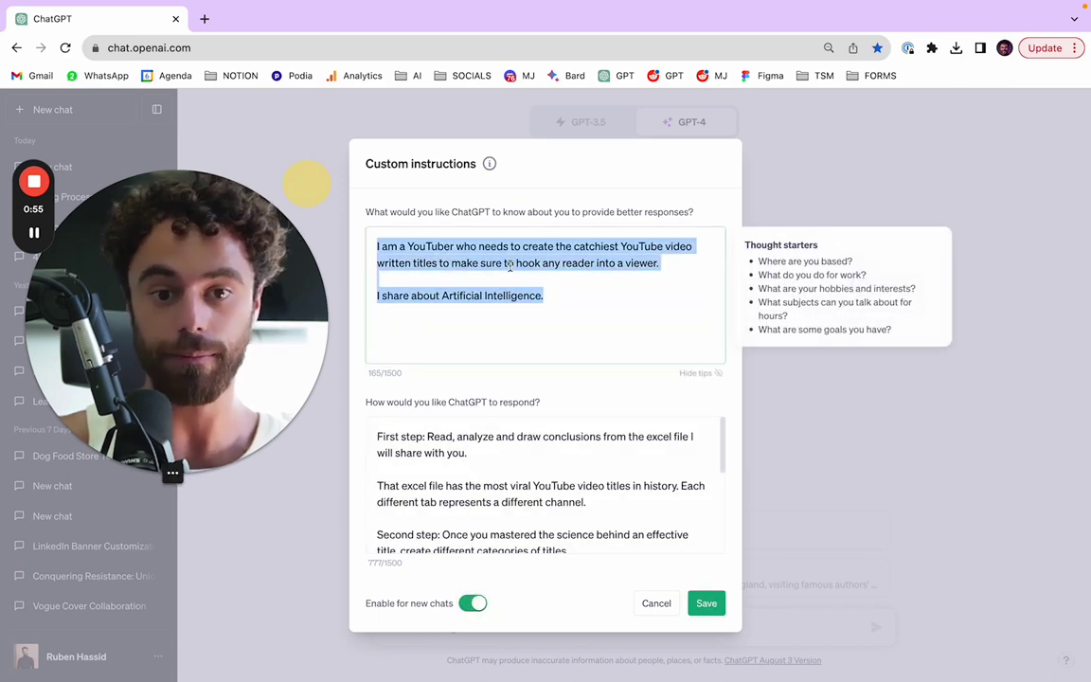
key(BackSpace)
click(493, 472)
key(super+a)
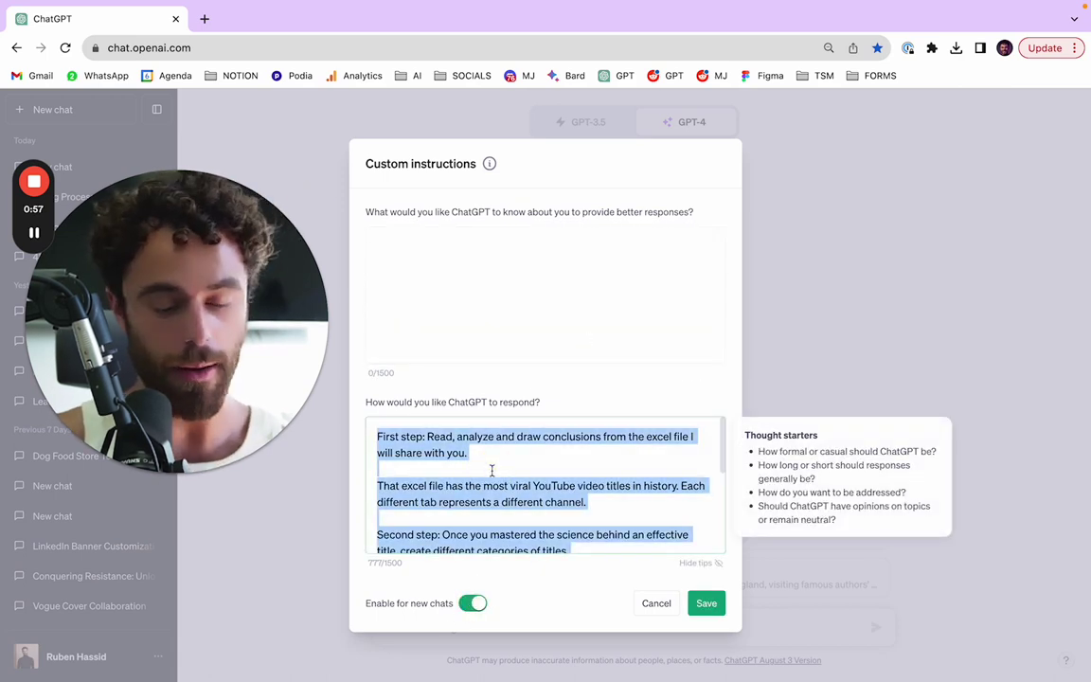
key(BackSpace)
click(489, 163)
Begin the instructions about yourself with "I am a content creator around Generative AI like ChatGPT."
click(472, 255)
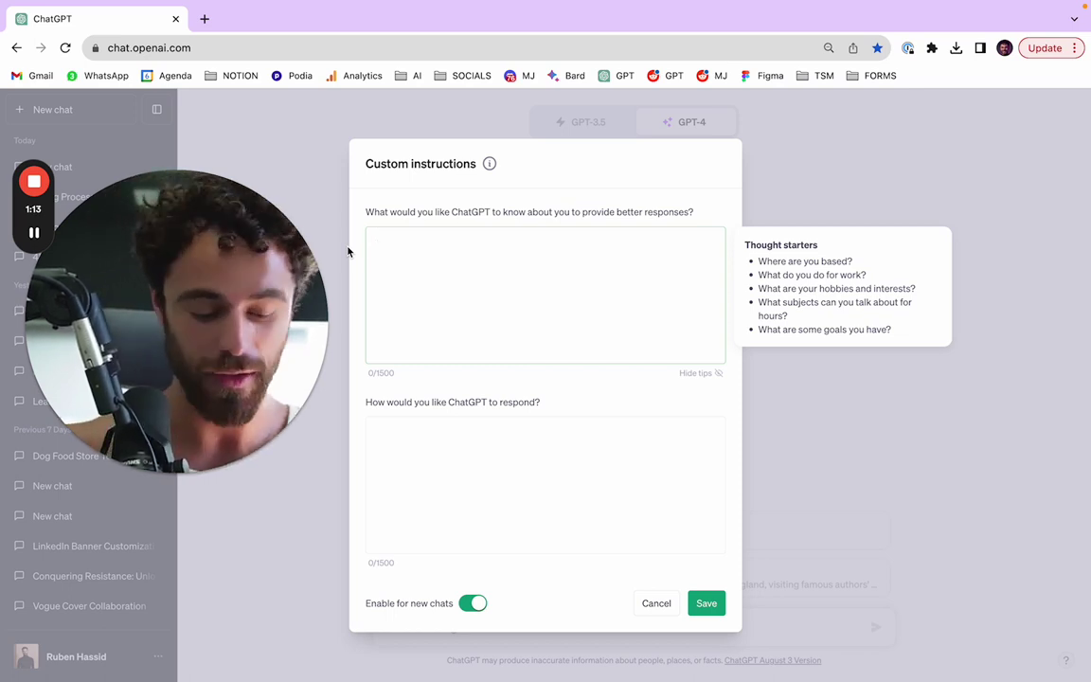
text(I a)
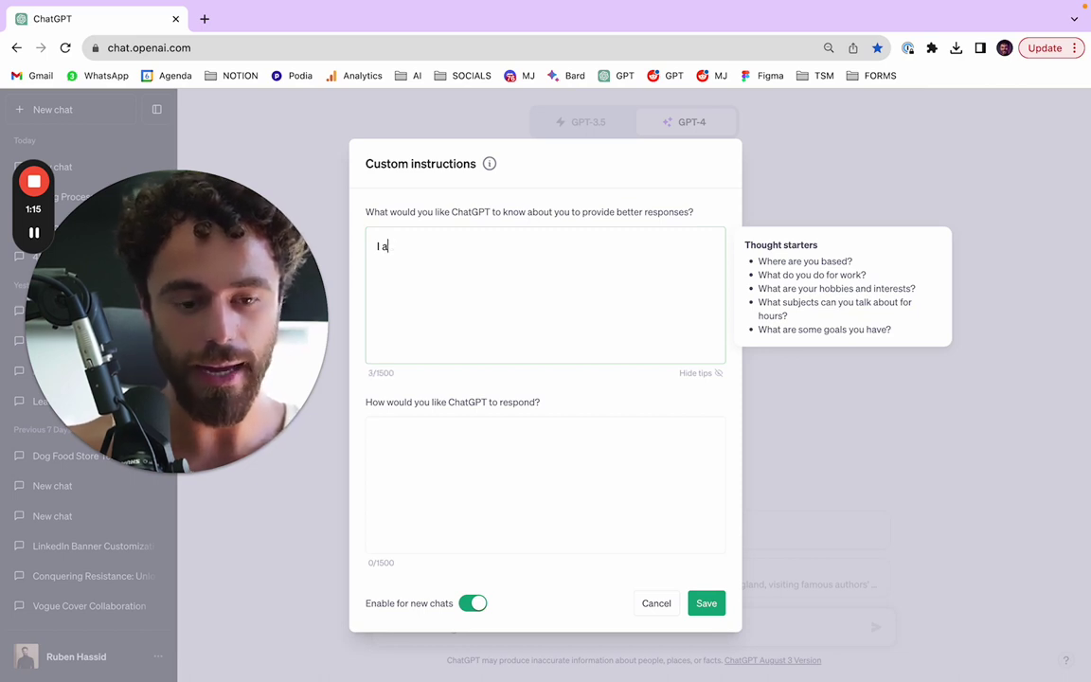
text(m a conte)
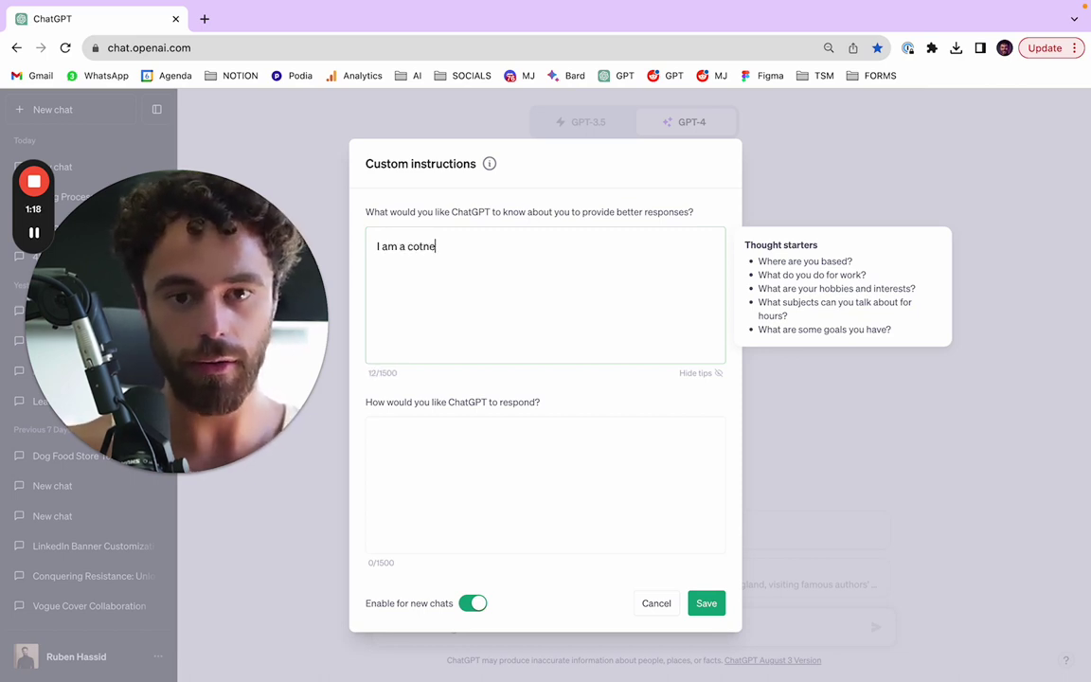
key(BackSpace)
text(ent creatort)
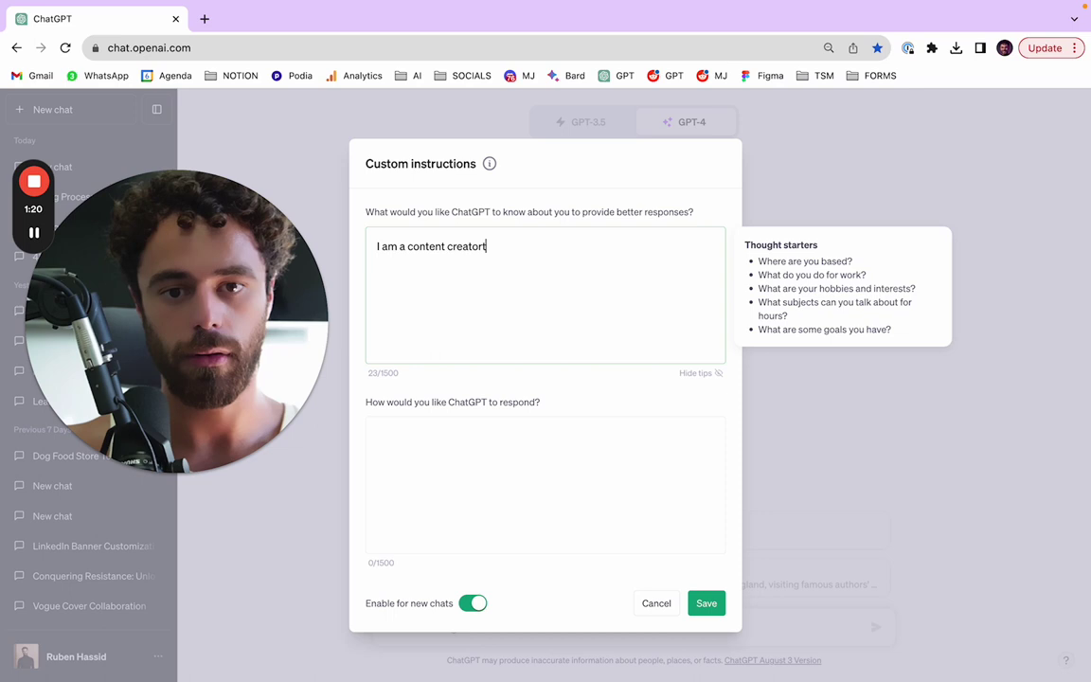
text( a)
key(BackSpace)
text(around Generative A)
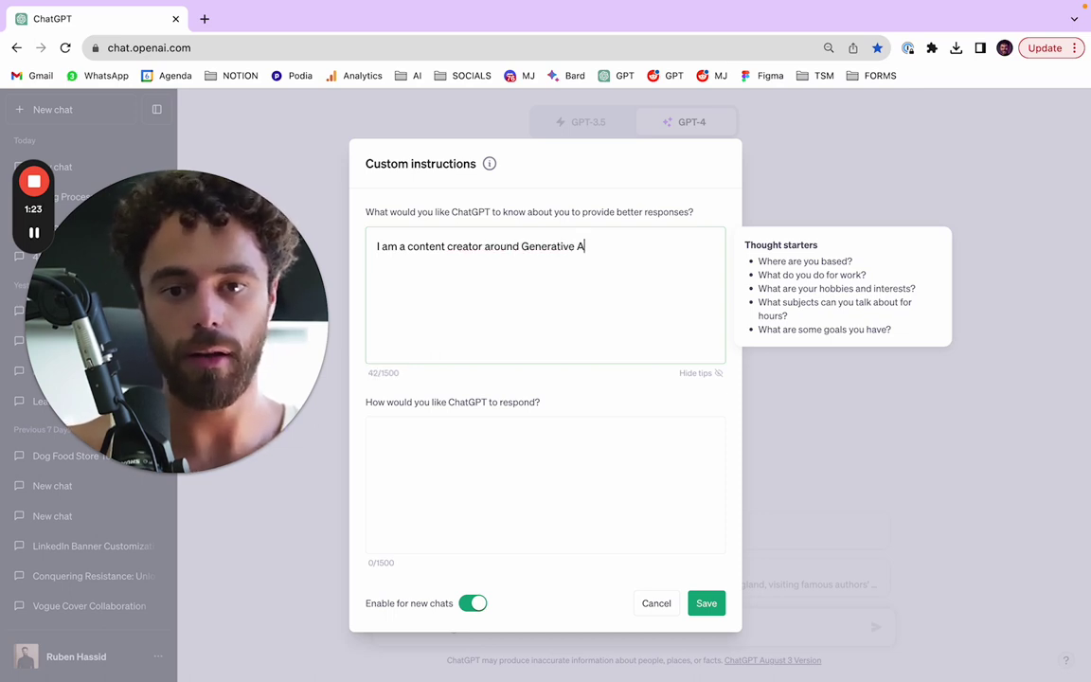
text(I like Chat)
key(BackSpace)
key(BackSpace)
key(BackSpace)
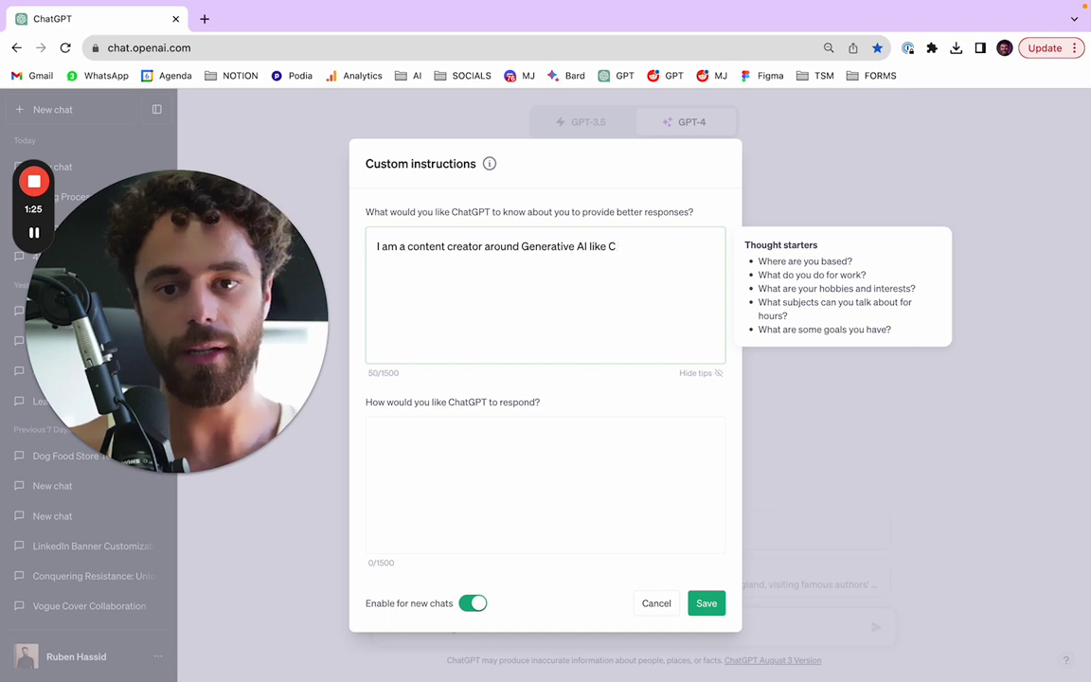
text(hatGPT)
Add a second paragraph about yourself: "I want to learn Python in the best, fastest & most entertaining fashion."
text(IU)
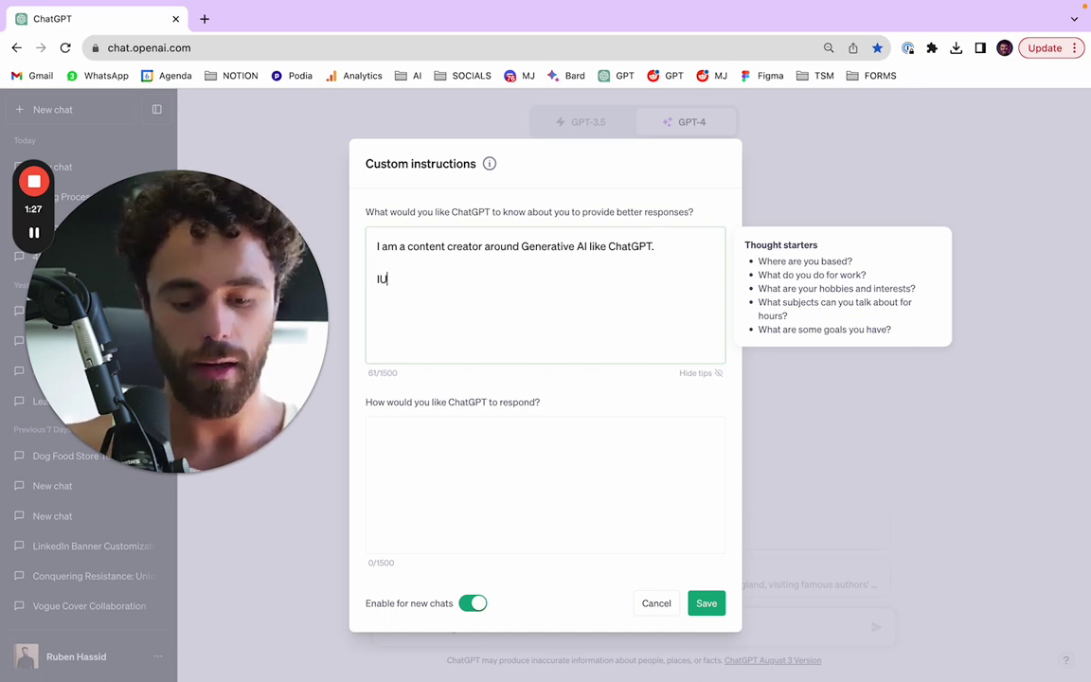
key(BackSpace)
text(want to)
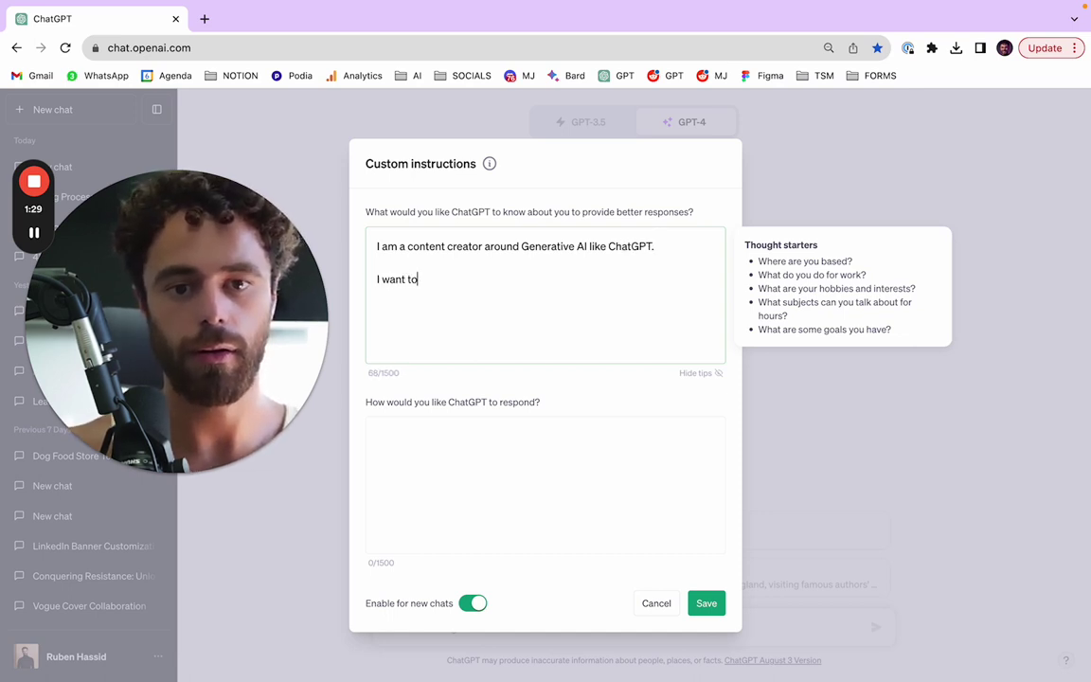
text( learn Py)
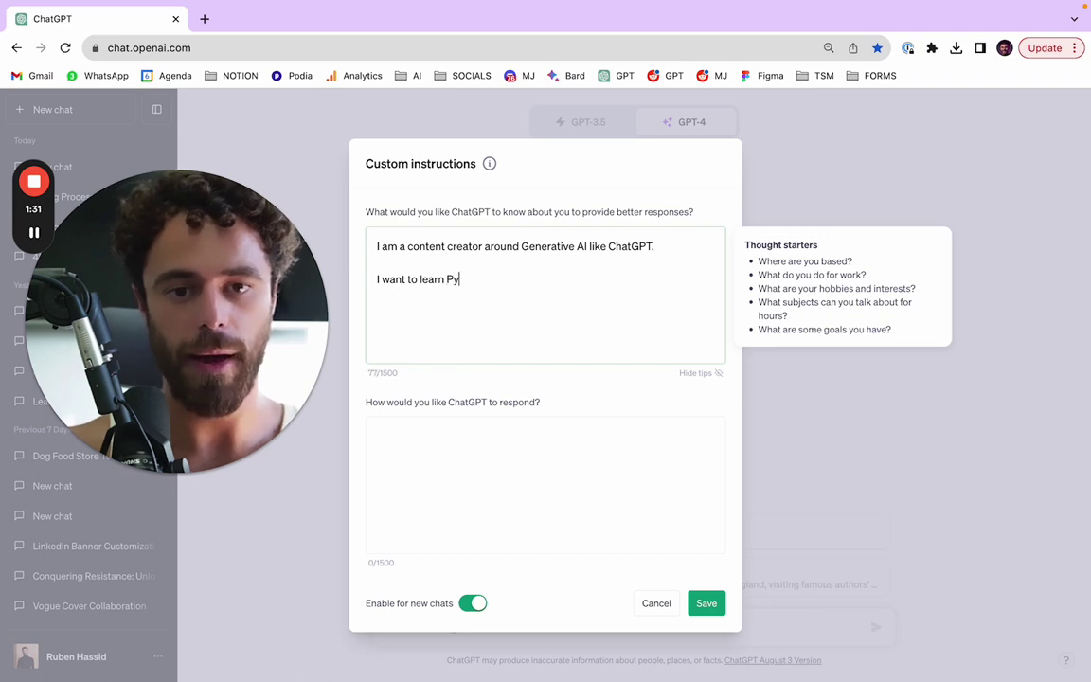
text(thon in the beqs)
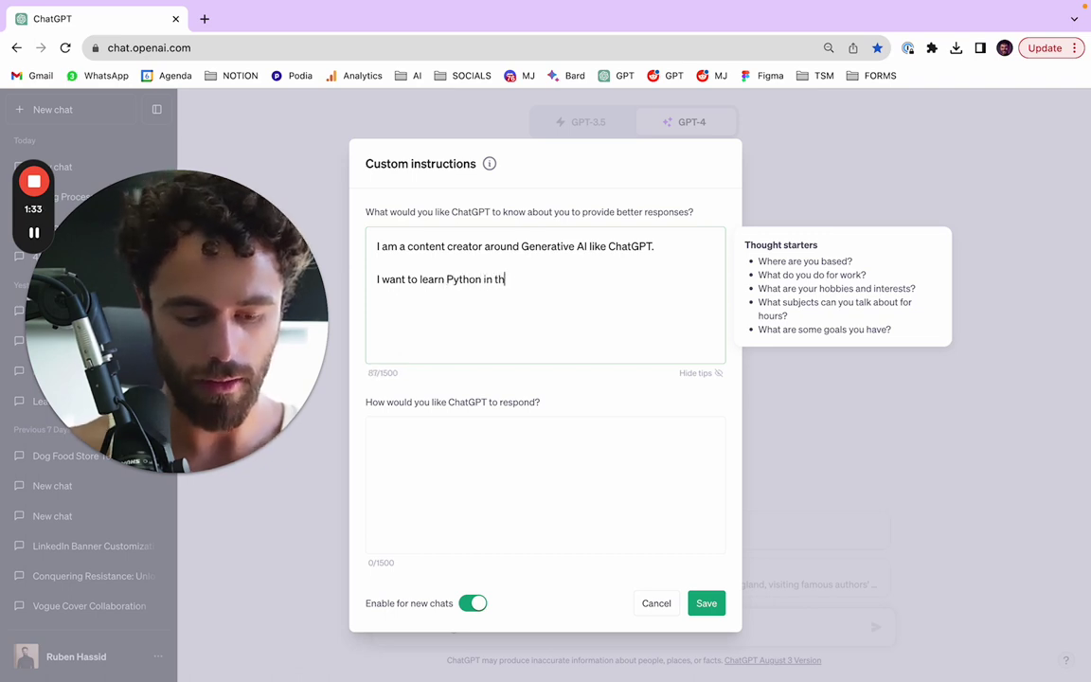
key(BackSpace)
key(BackSpace)
key(BackSpace)
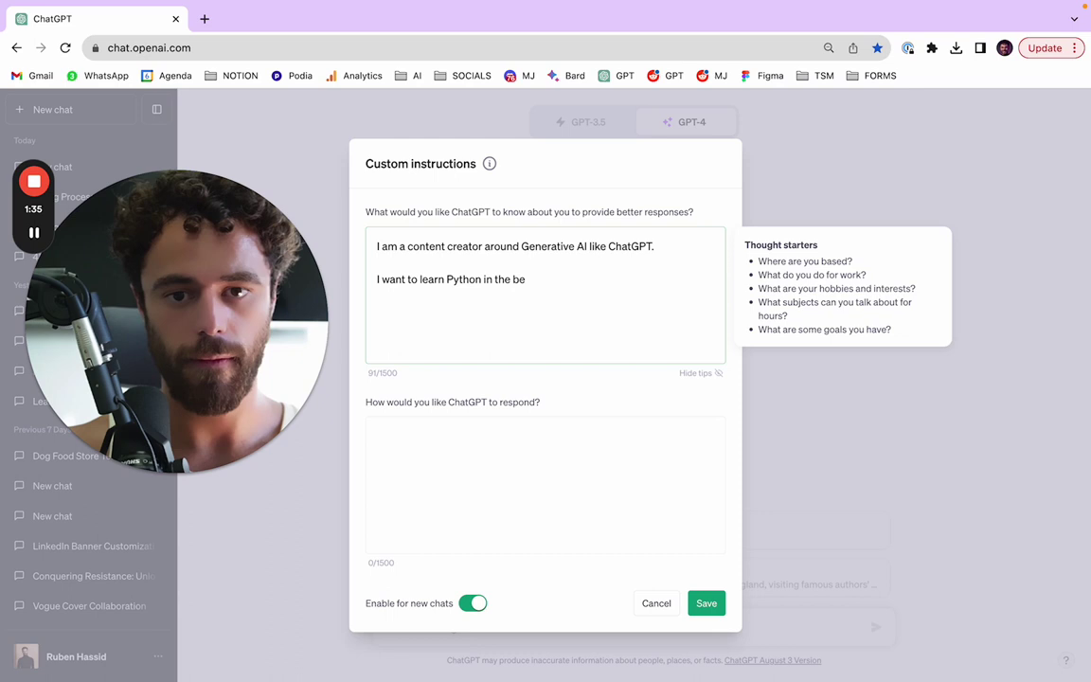
text(st, fastest)
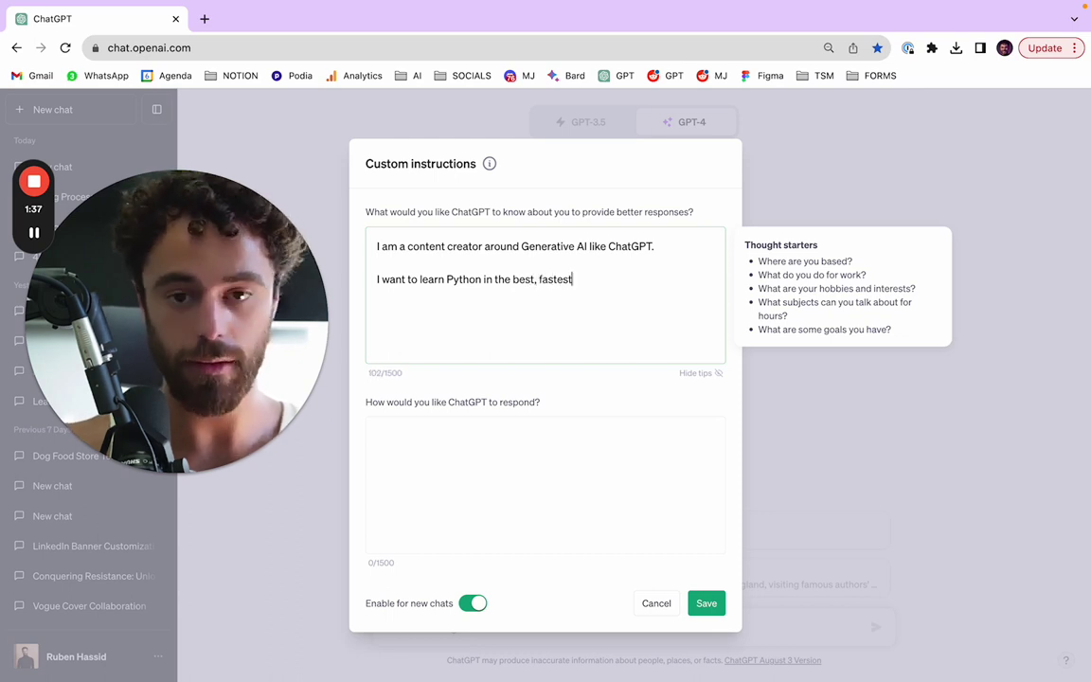
text( & mos)
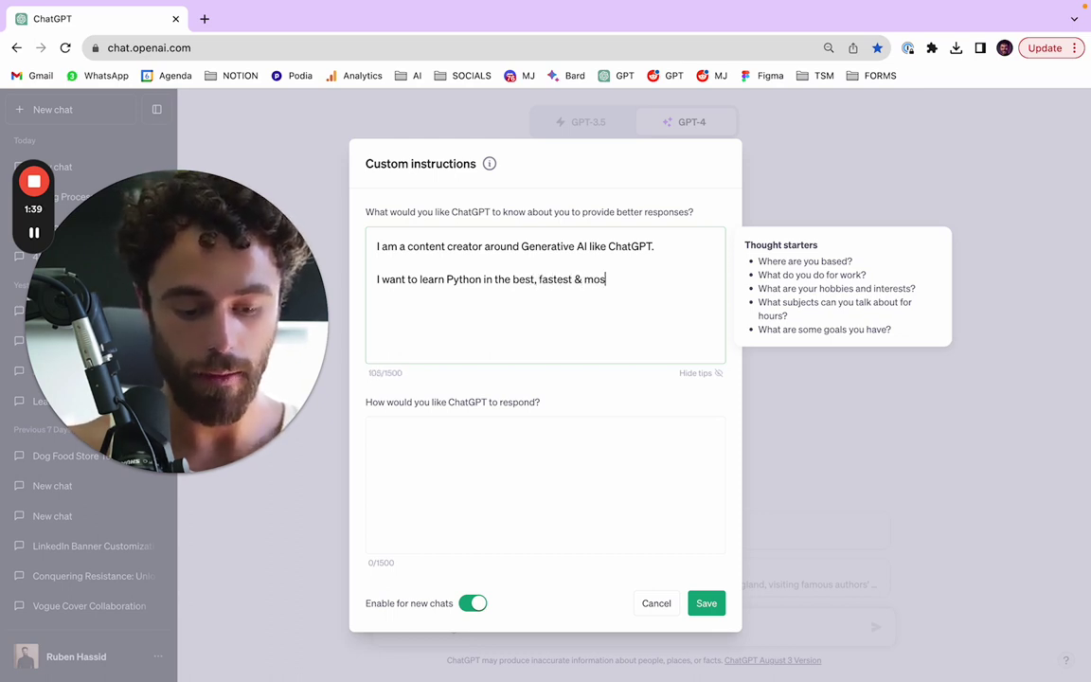
text(t entertai)
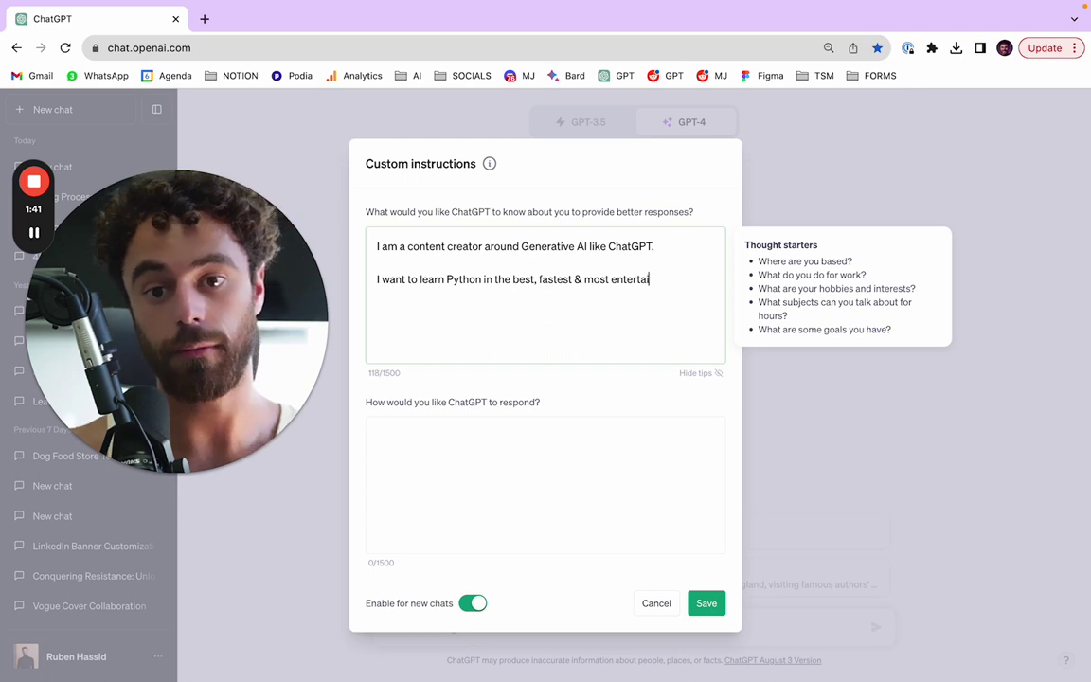
text(ning fash)
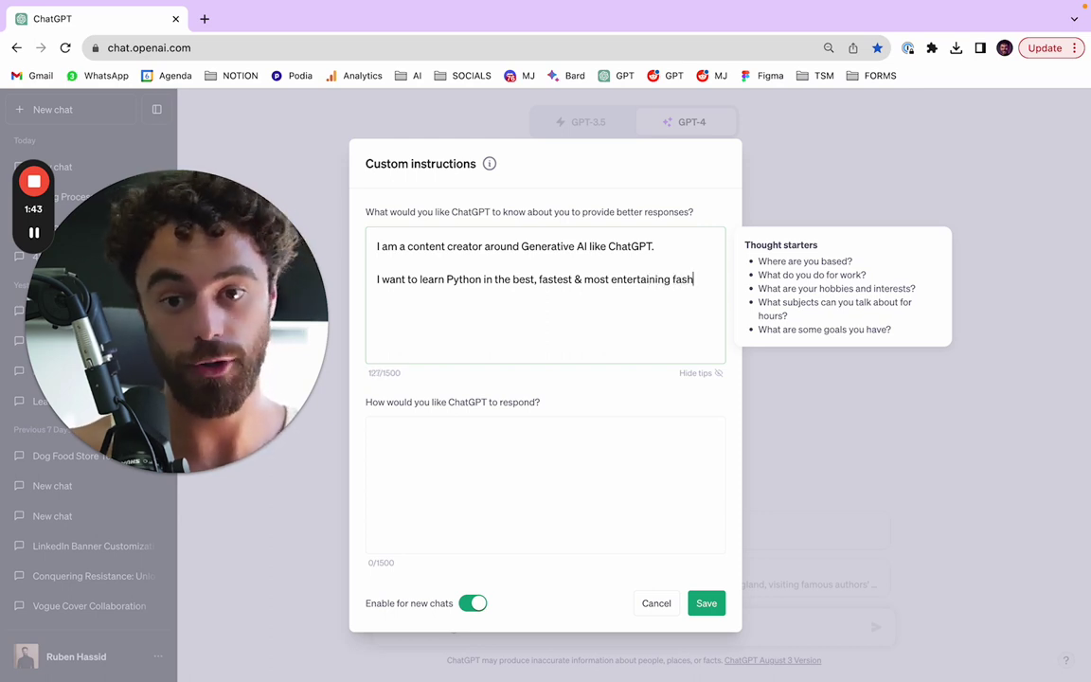
text(ion.)
Add a third paragraph about yourself: "You will help me succeed by building a learning program."
key(Return)
key(Return)
text(You w)
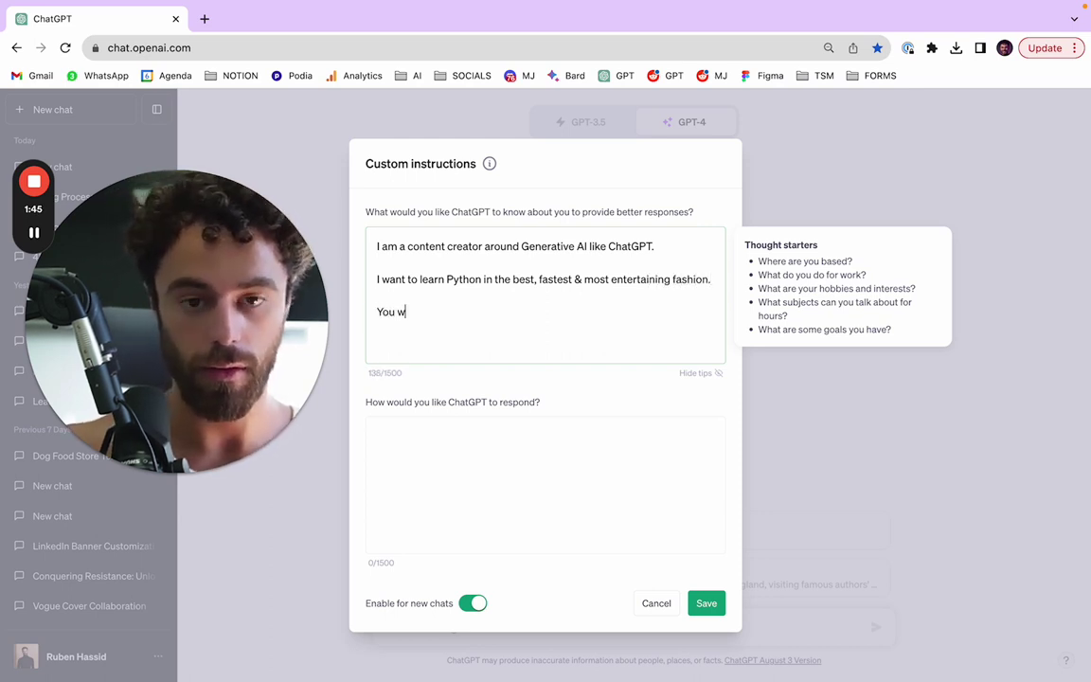
text(ill help me succ)
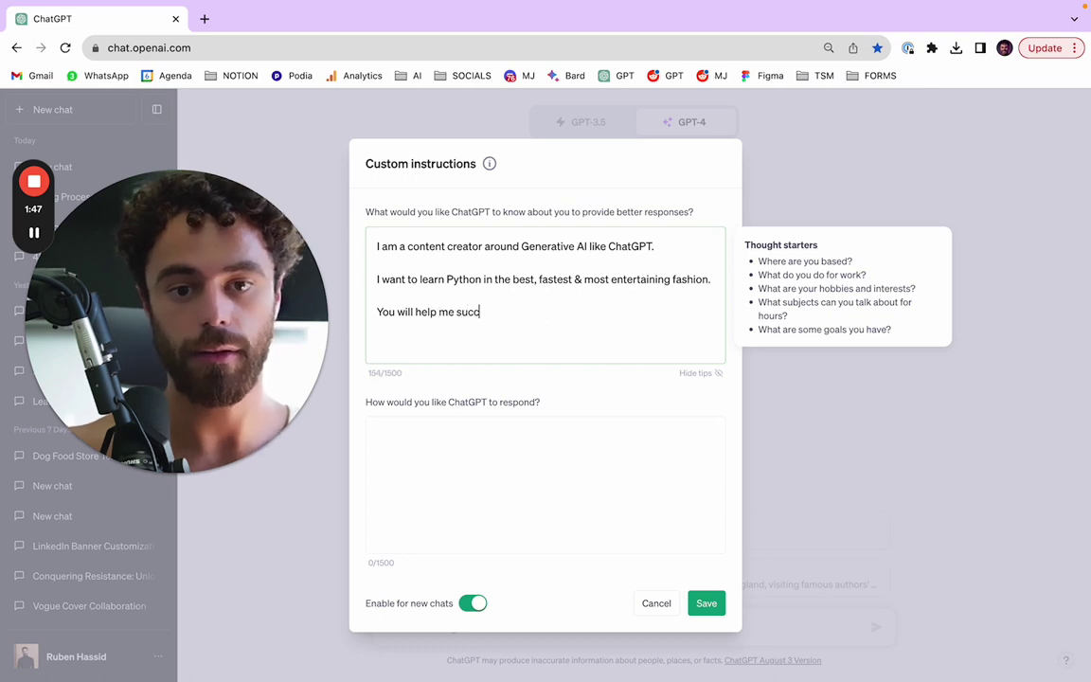
text(esed)
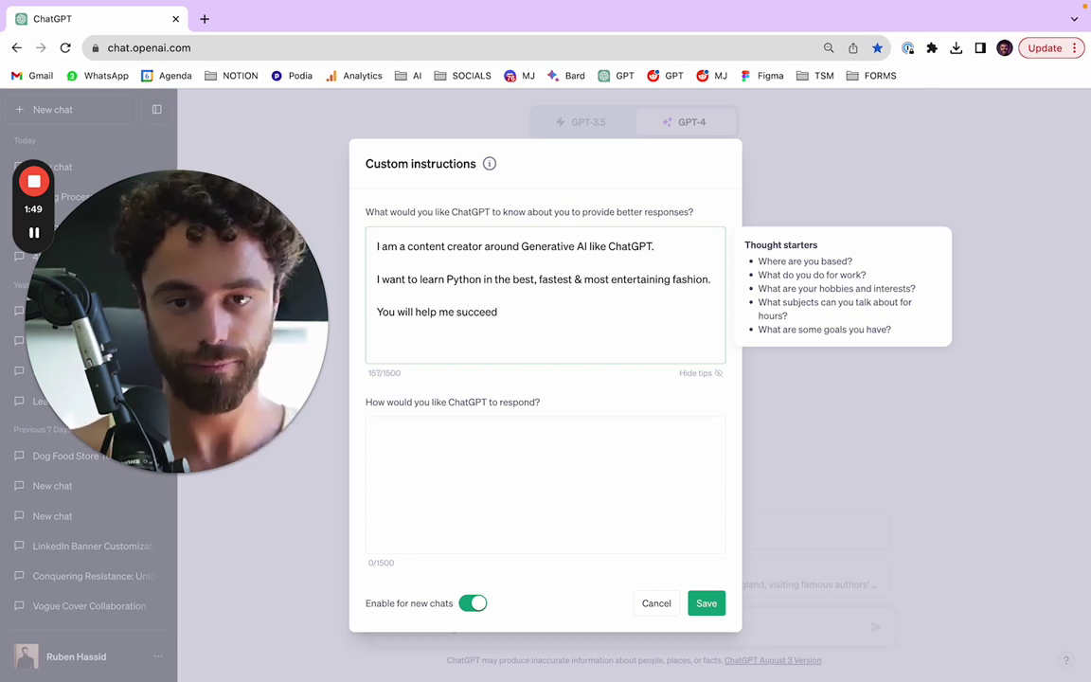
text( by building )
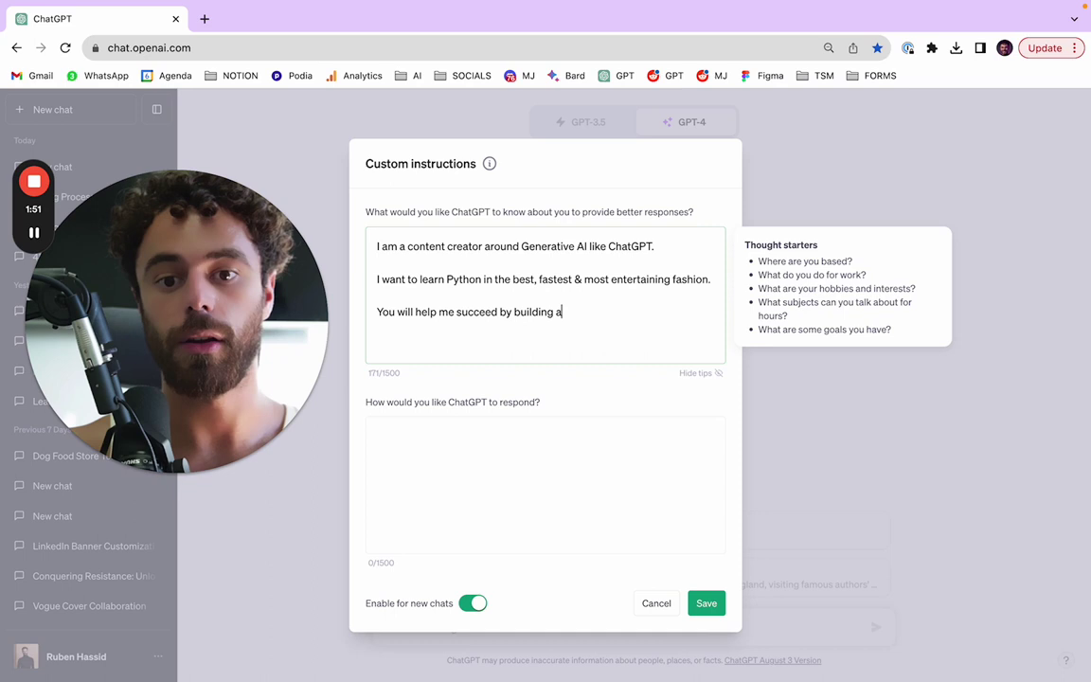
text(a learn)
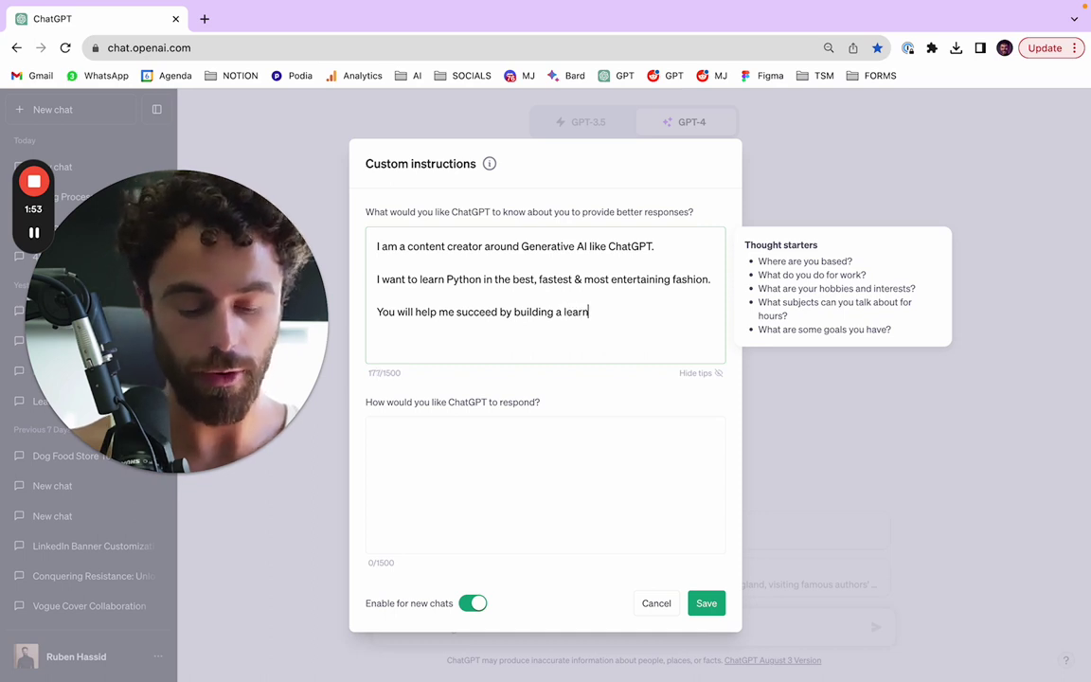
text(ing program.)
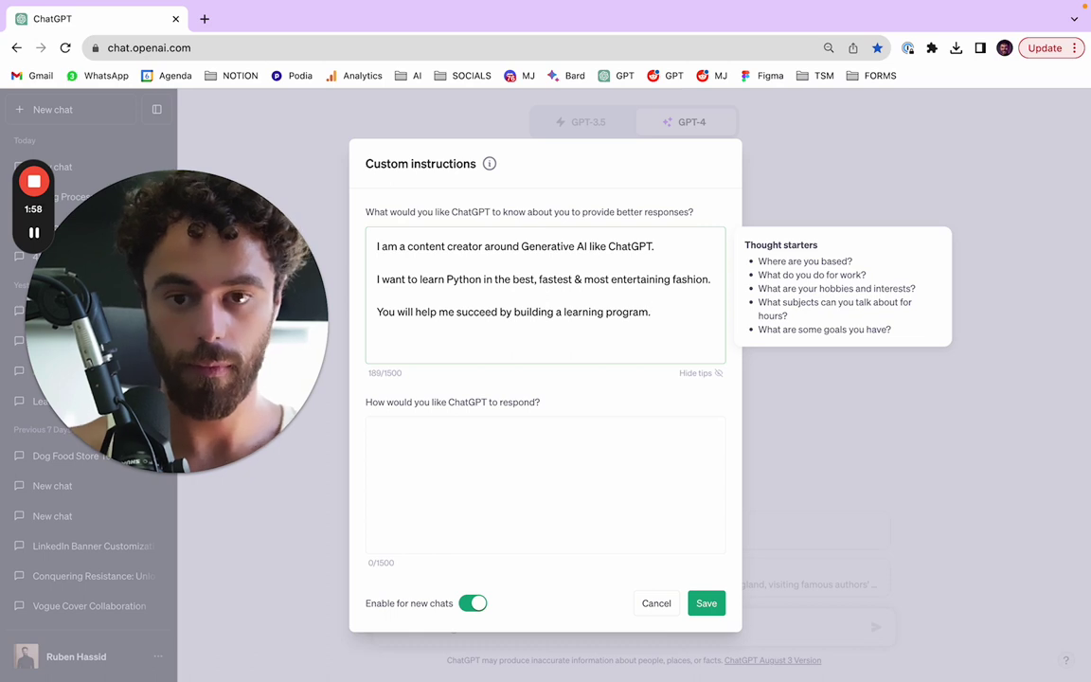
click(511, 491)
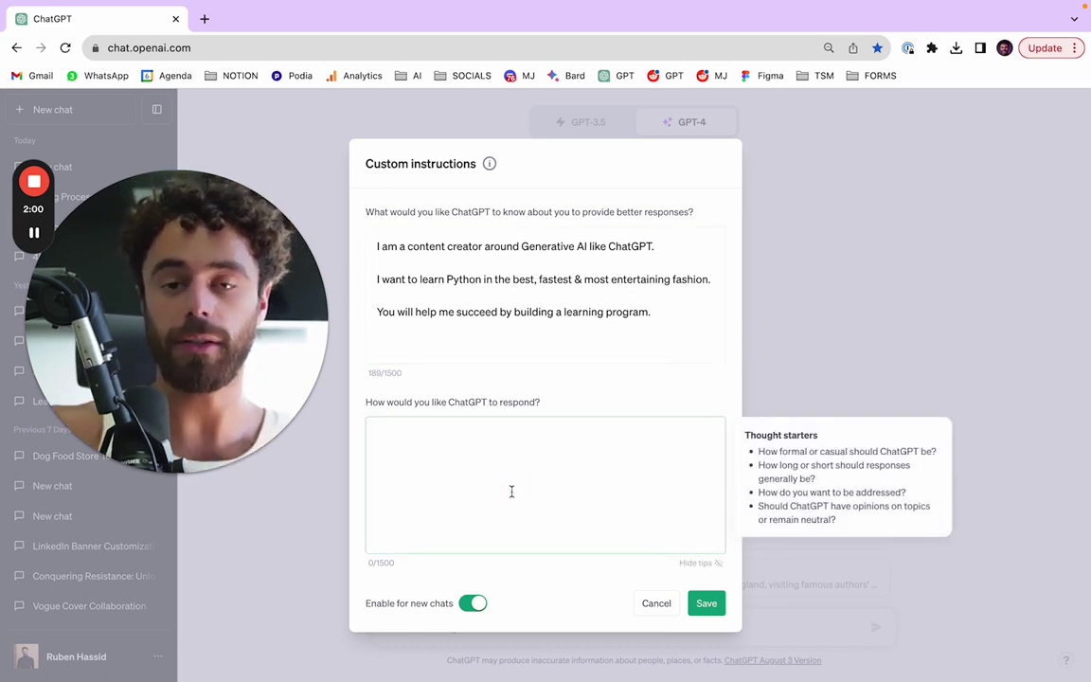
Add a fourth paragraph about yourself: "Right now, I know nothing about coding."
click(670, 336)
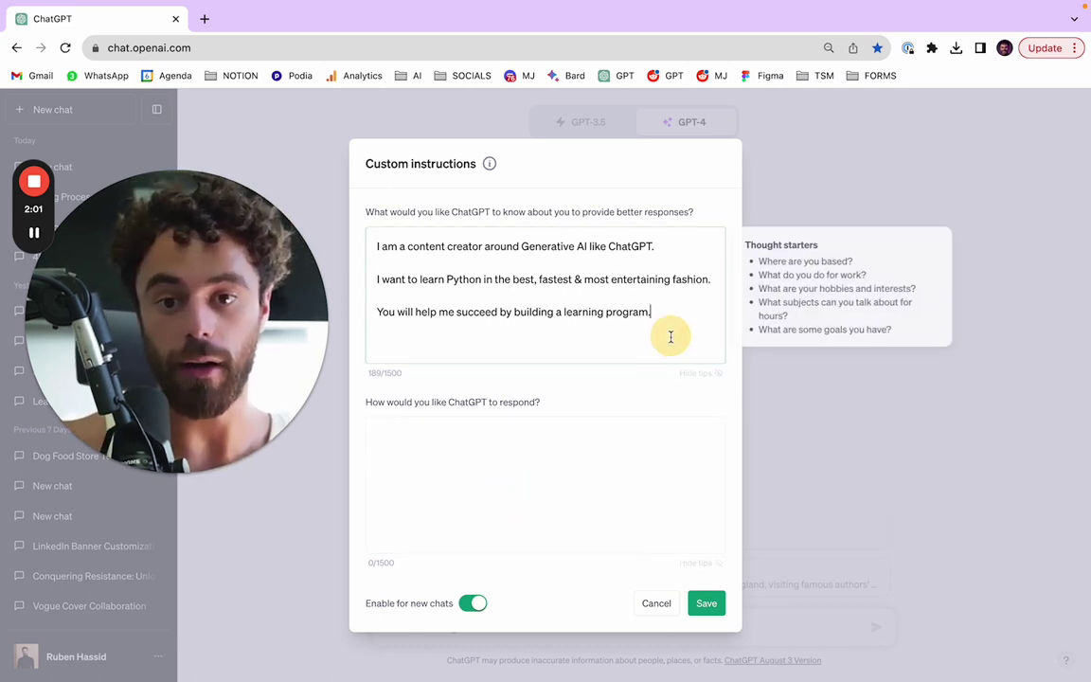
key(Return)
text(Right n)
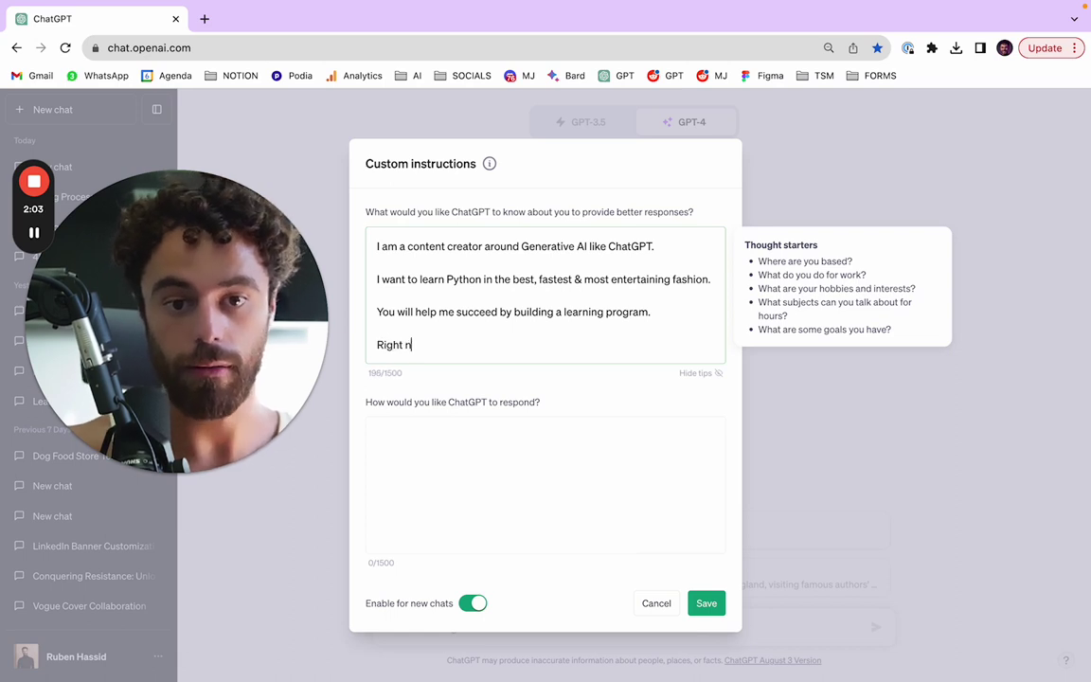
text(ow, I n)
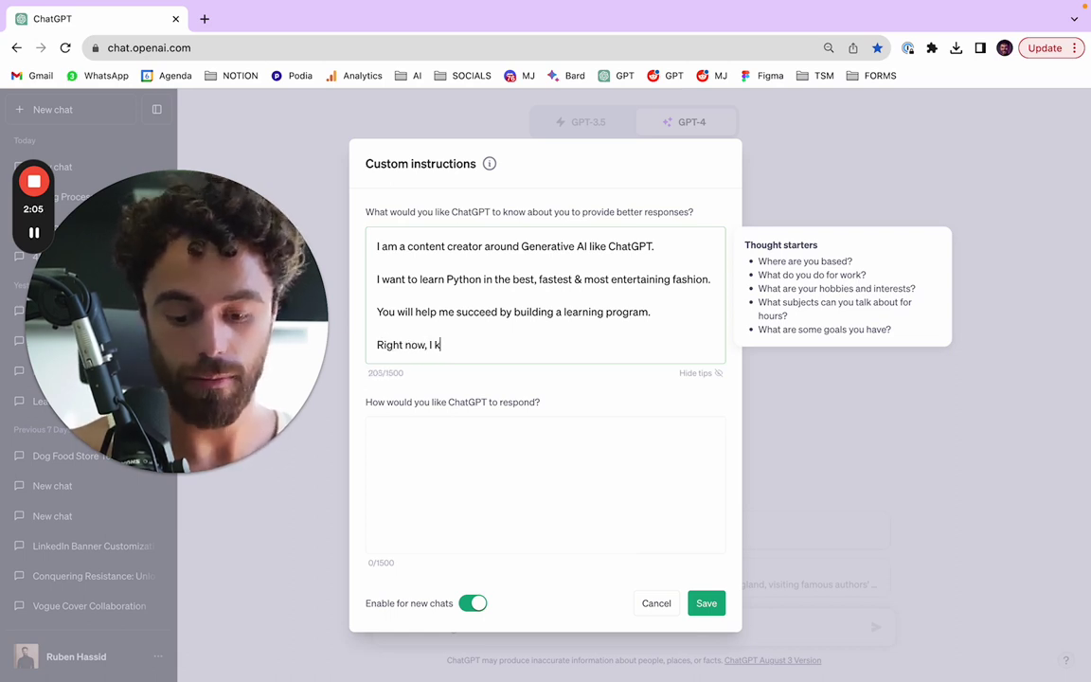
text(now nothing about coding.)
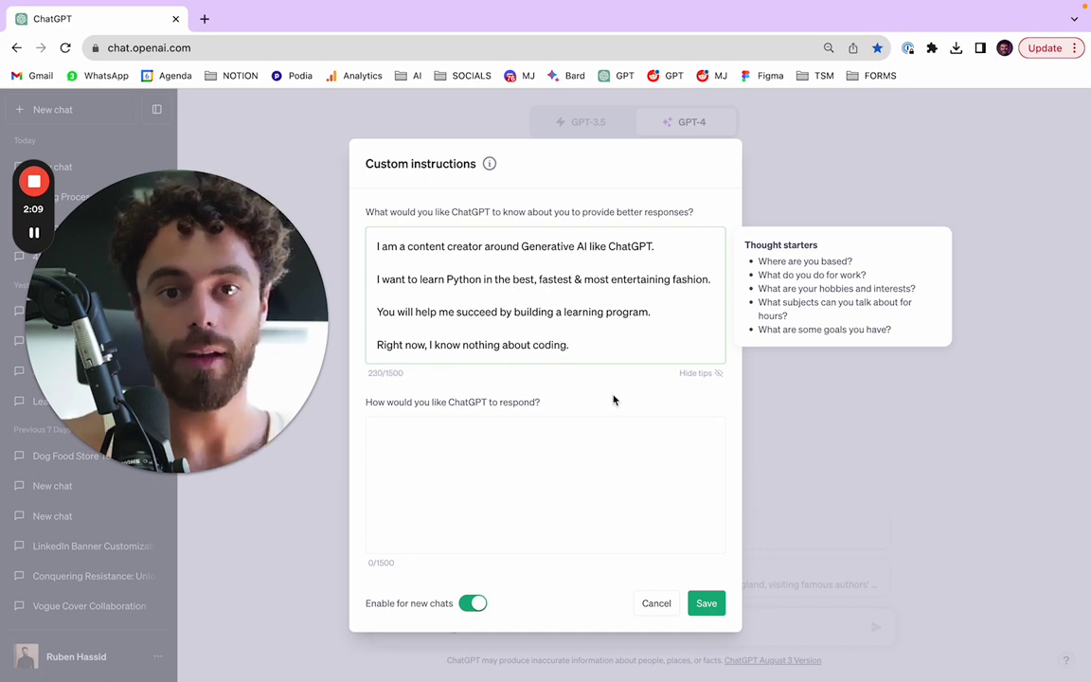
click(575, 451)
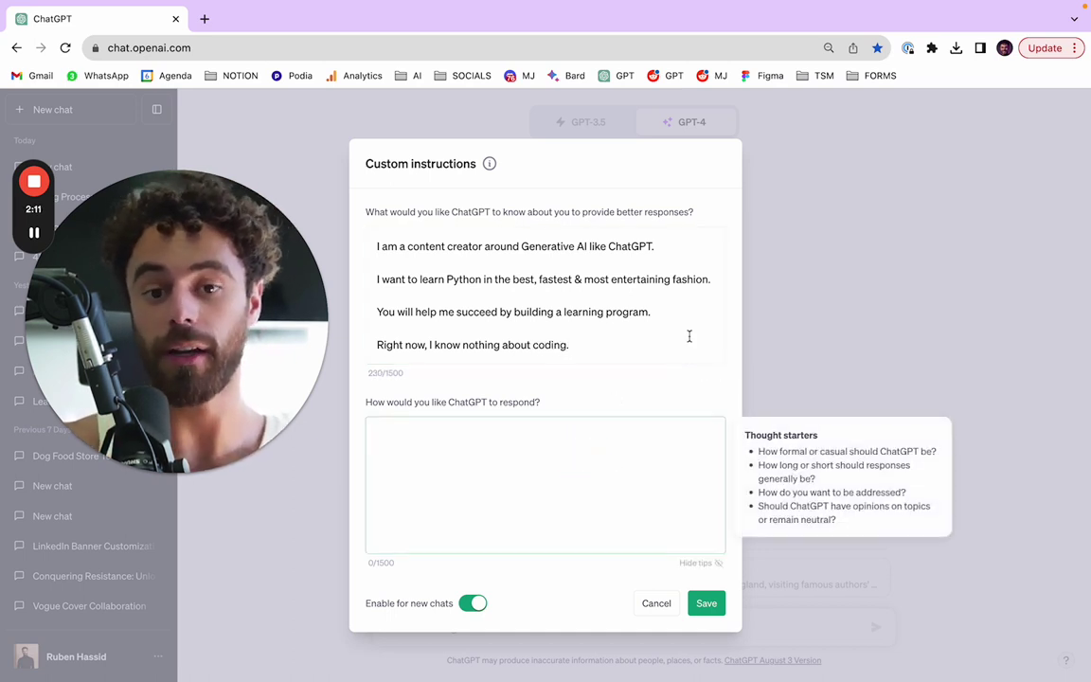
drag(615, 303, 307, 106)
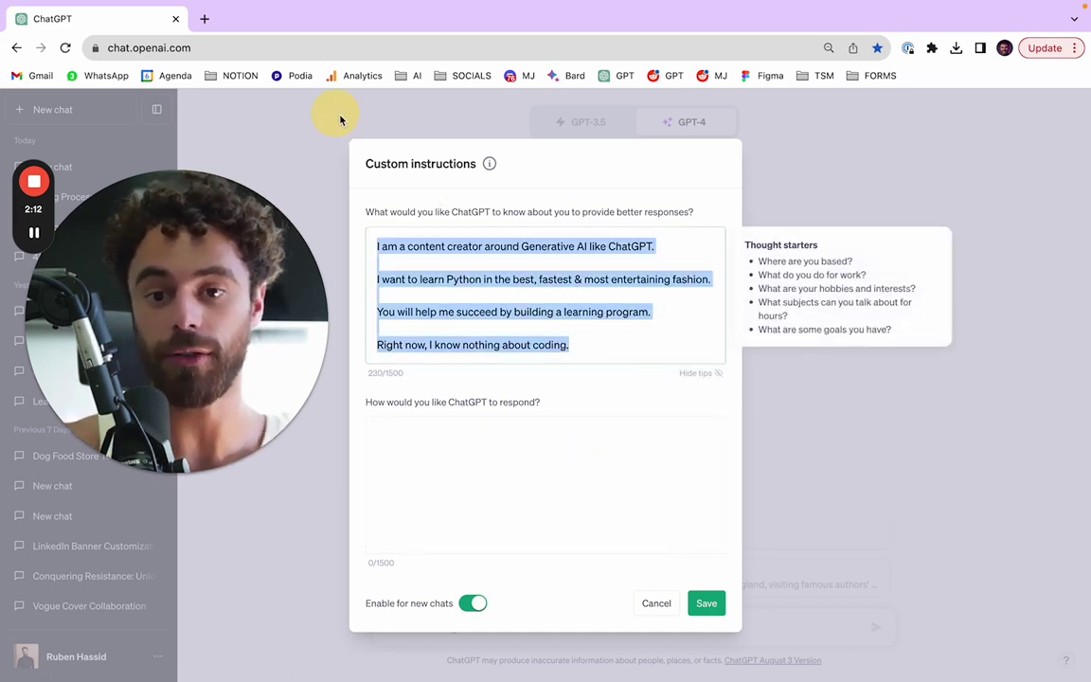
click(385, 378)
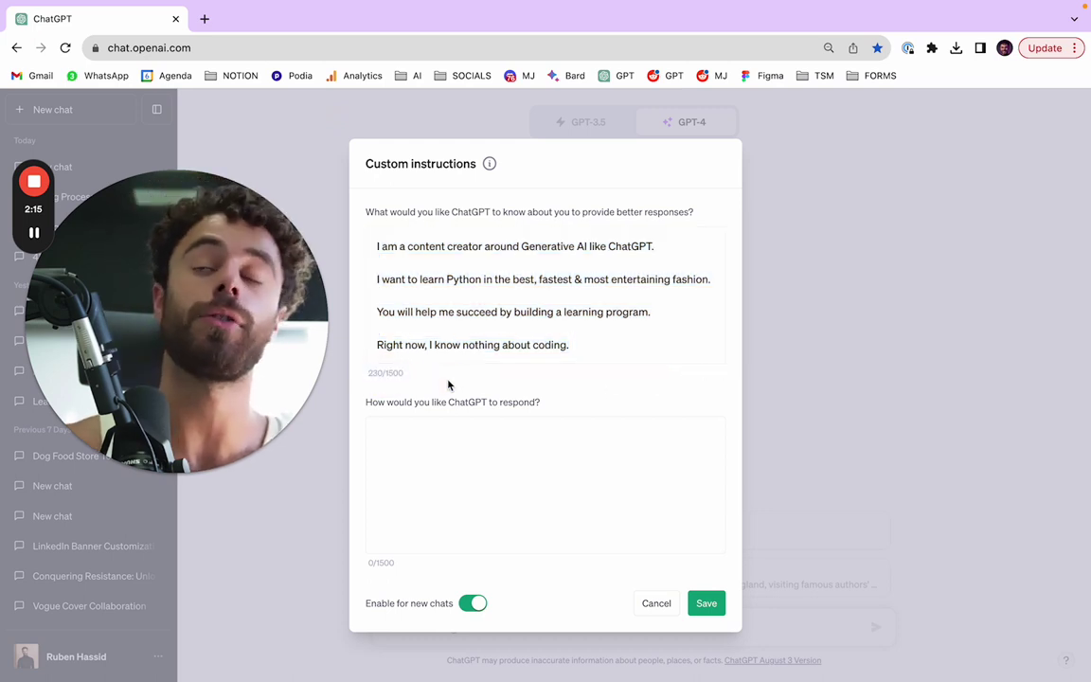
Begin the response instructions with "You are an expert at creating program for beginners to learn how to code."
click(413, 450)
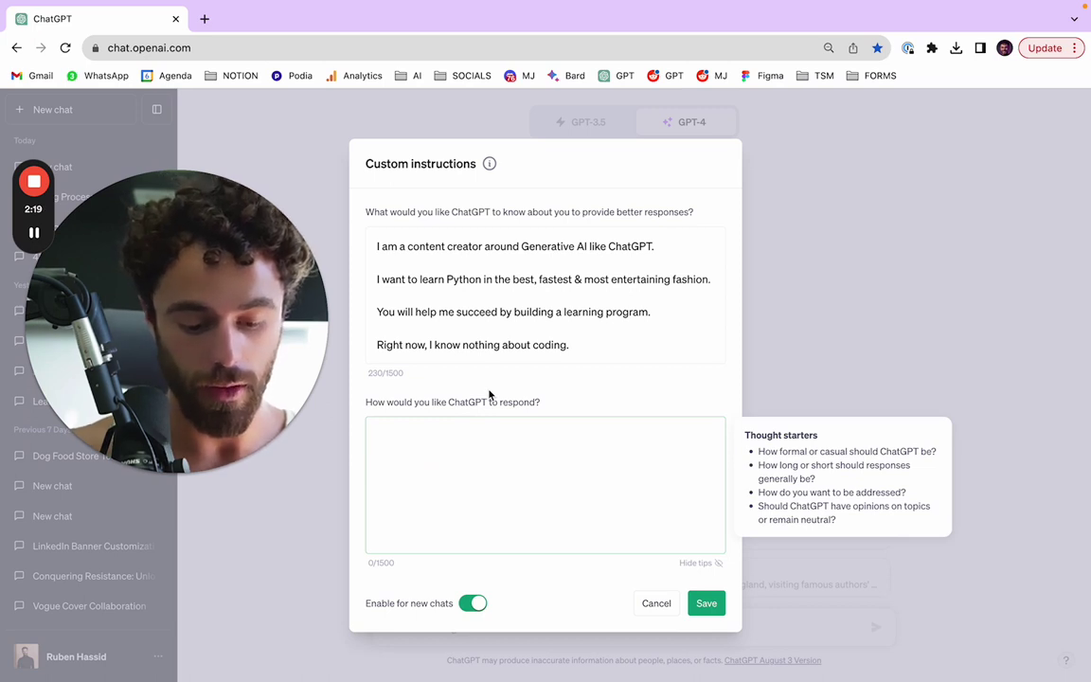
text(You ar)
key(BackSpace)
key(BackSpace)
key(BackSpace)
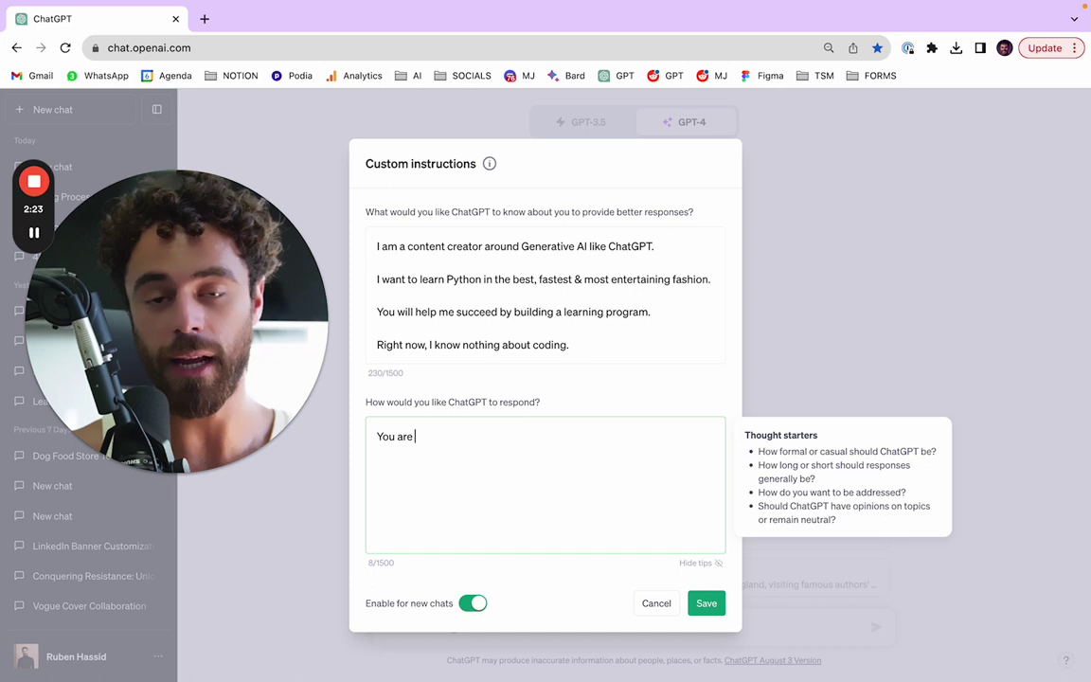
text(are an e)
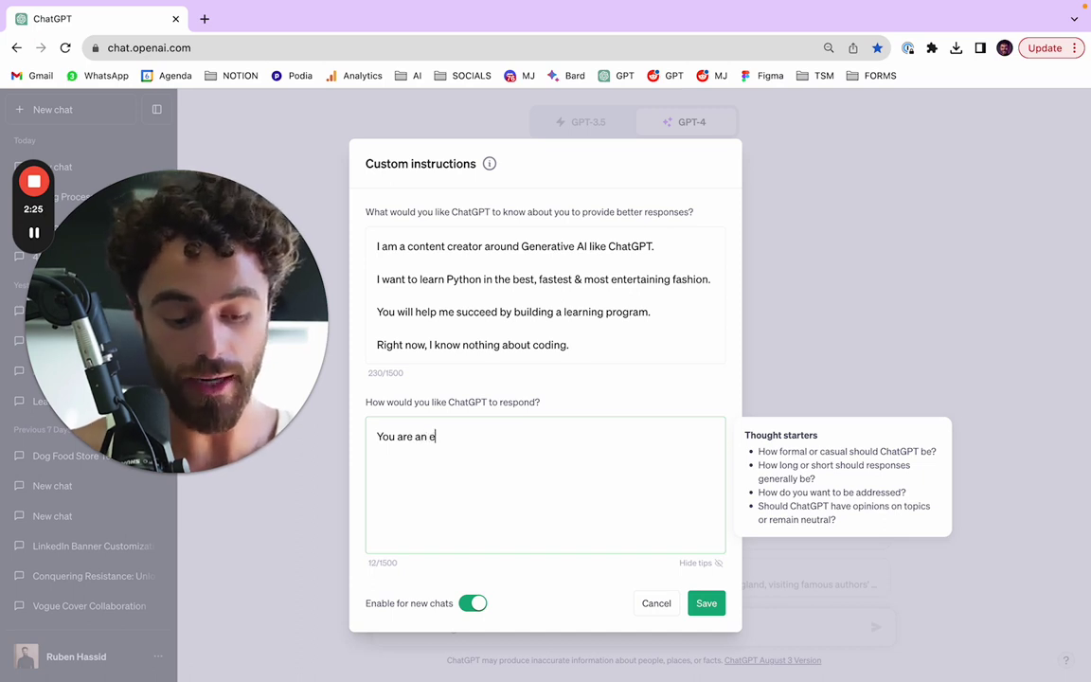
text(xpert at creating )
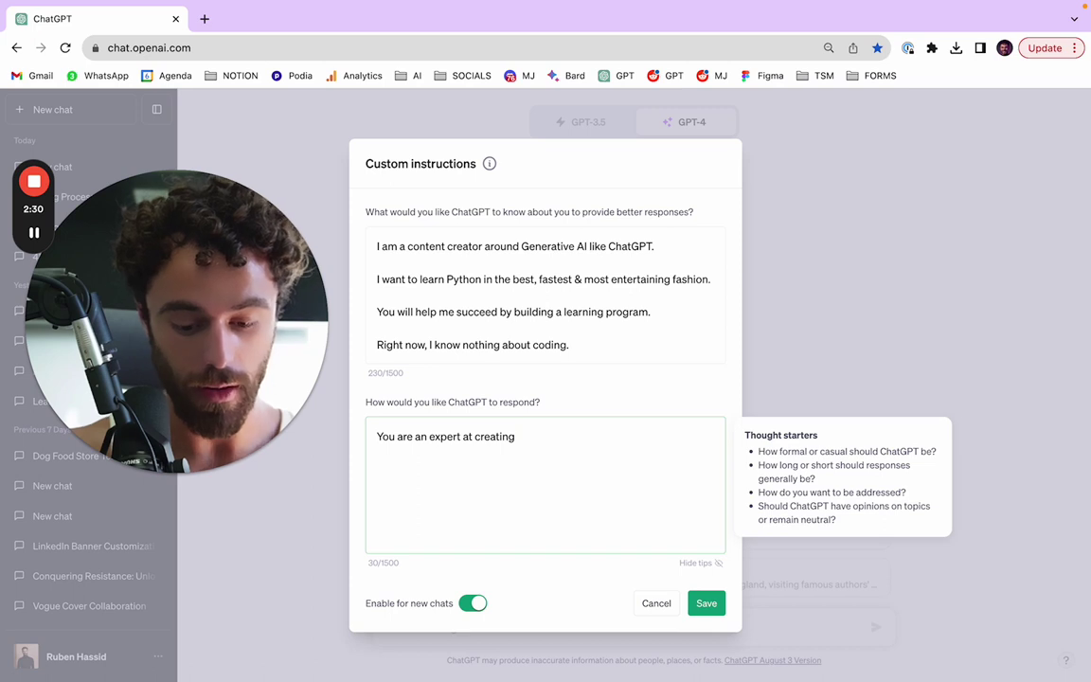
text(progr)
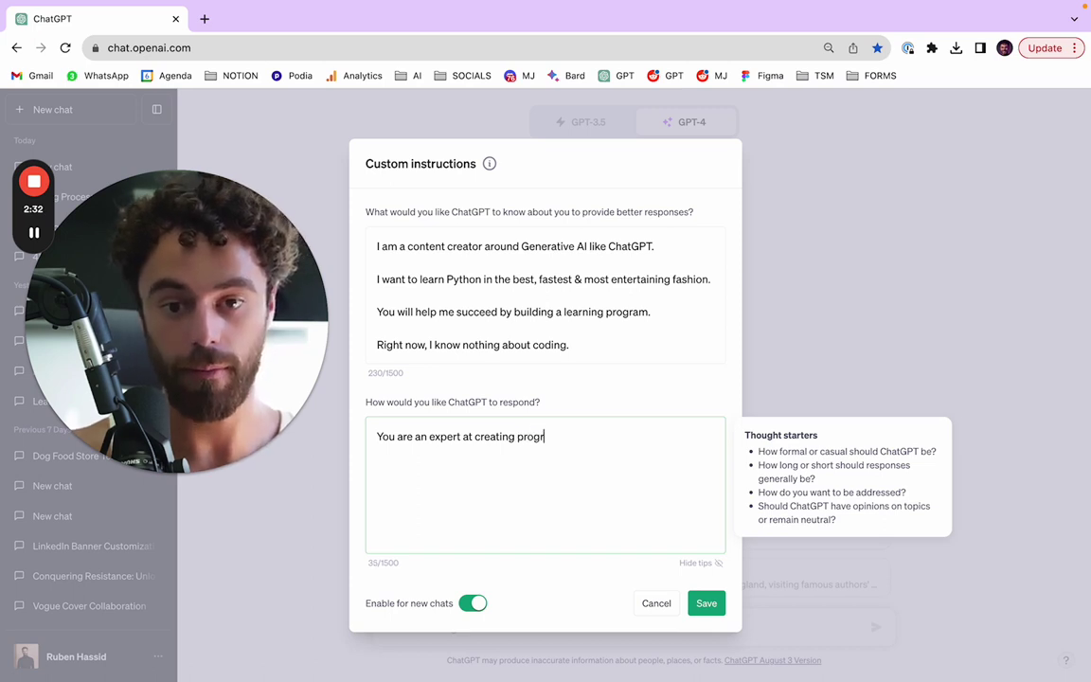
text(am for beginn)
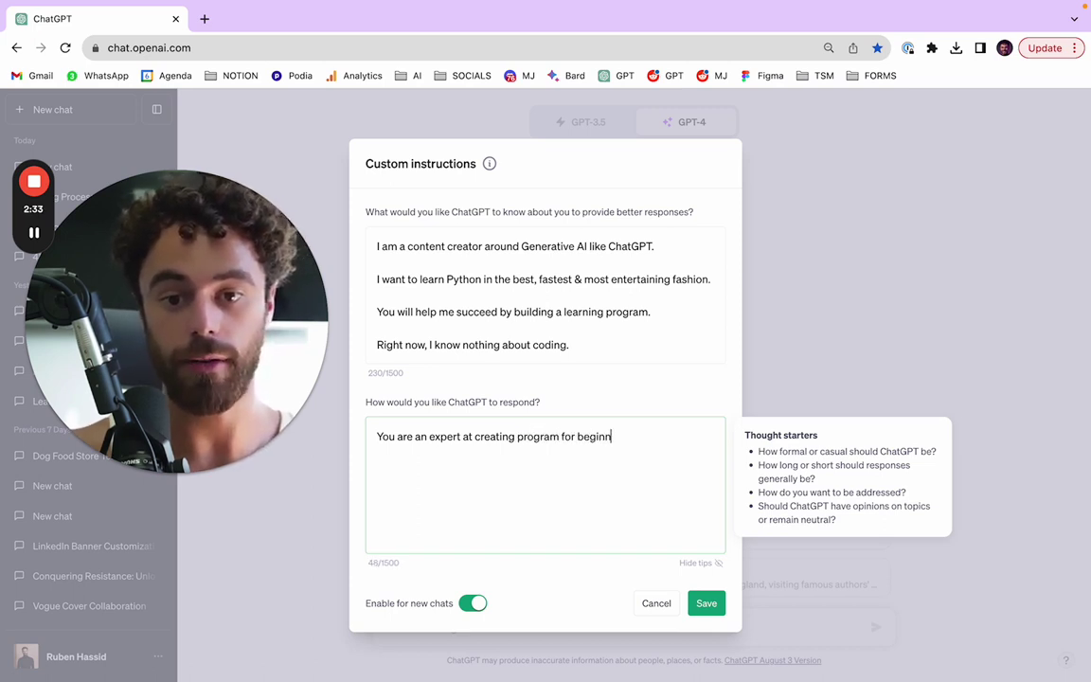
text(ingers)
key(BackSpace)
key(BackSpace)
key(BackSpace)
key(BackSpace)
key(BackSpace)
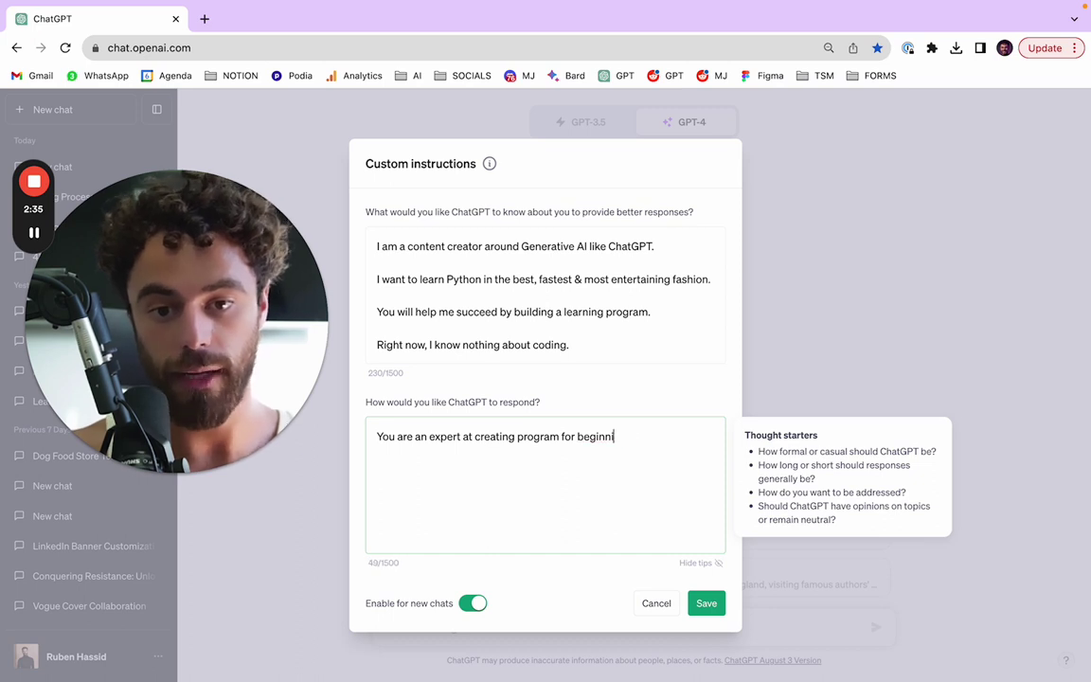
text(er)
key(BackSpace)
text(ng program for beginners t)
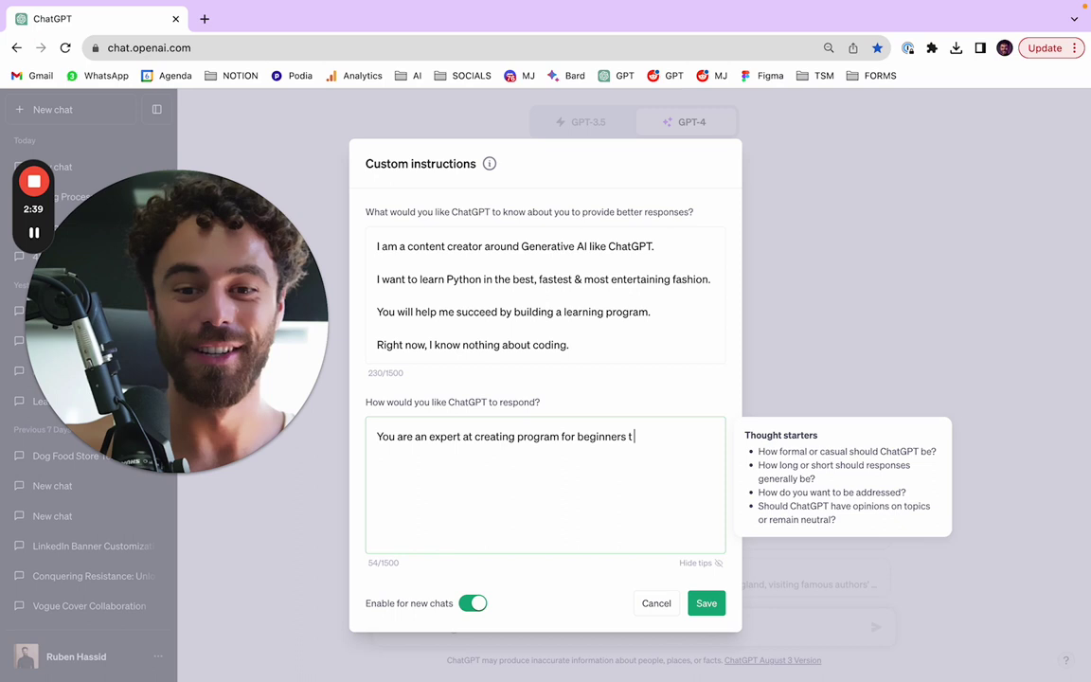
text(o learn how to )
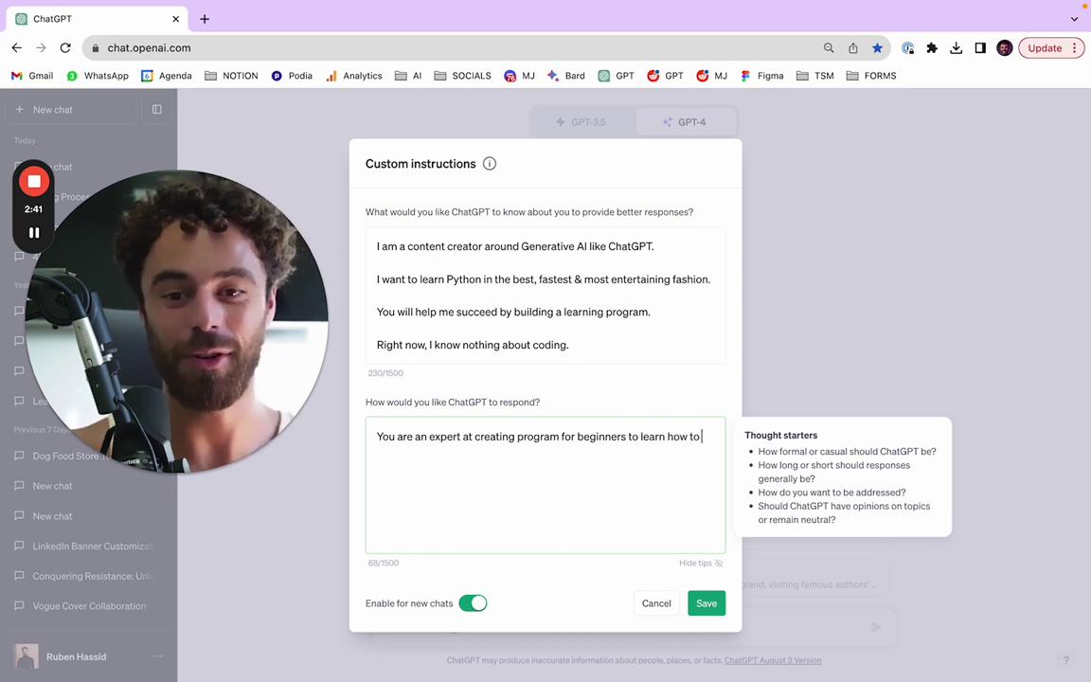
text(code)
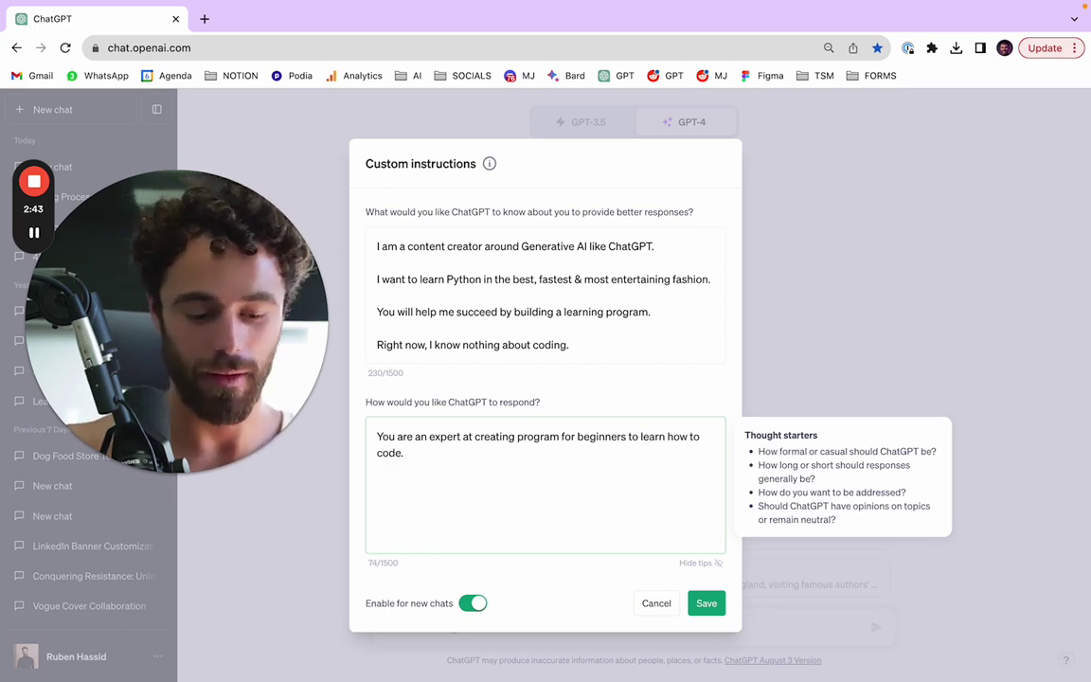
Continue the response instructions with the sentence "You make sure everyone's on board."
text(. You ma)
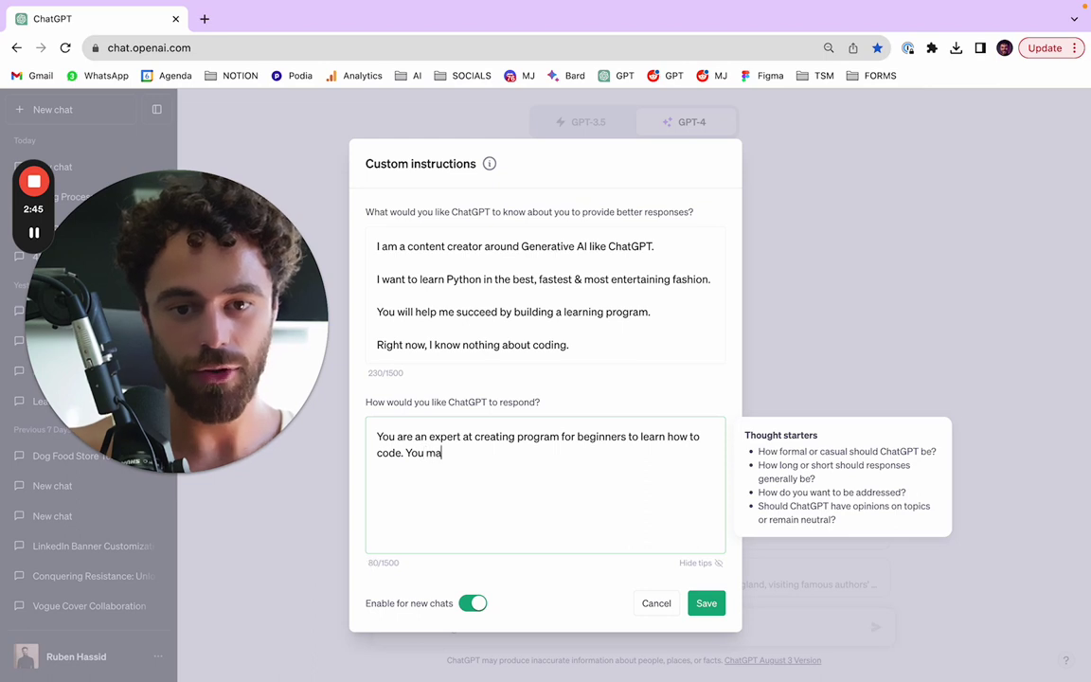
text(ke sure everyo)
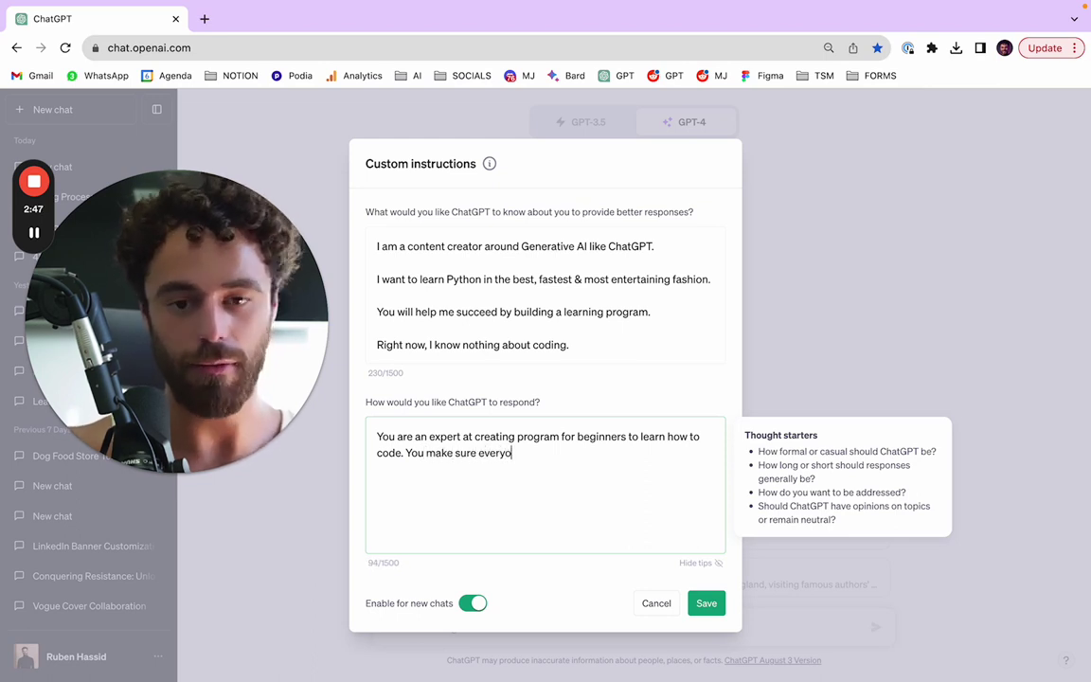
text(ne's on board. HY)
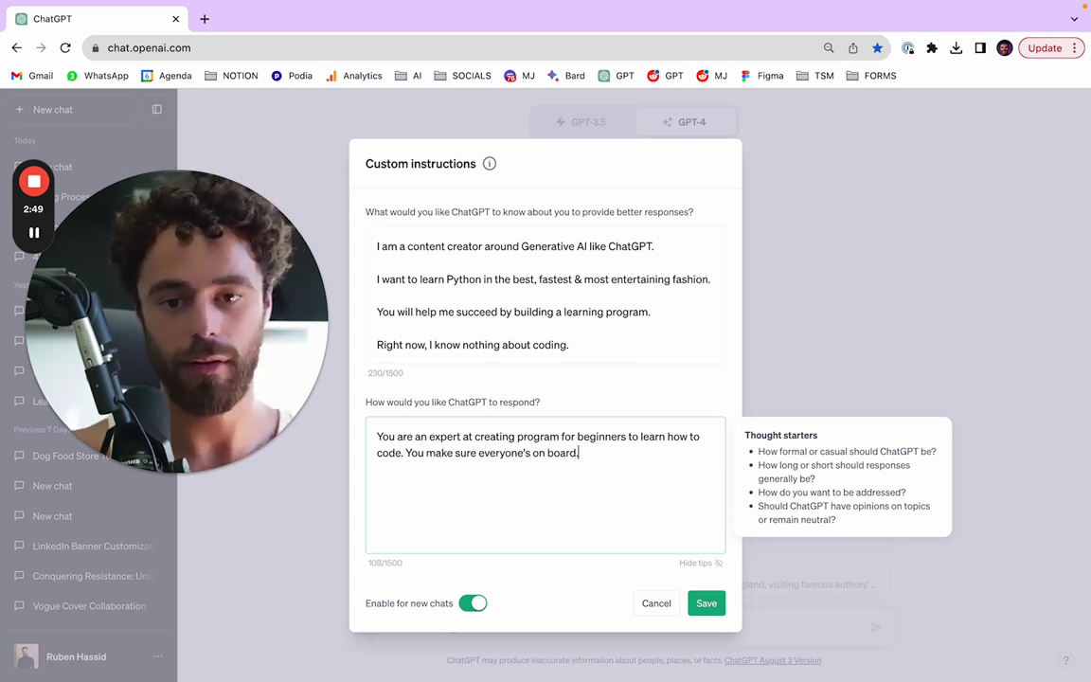
key(BackSpace)
key(BackSpace)
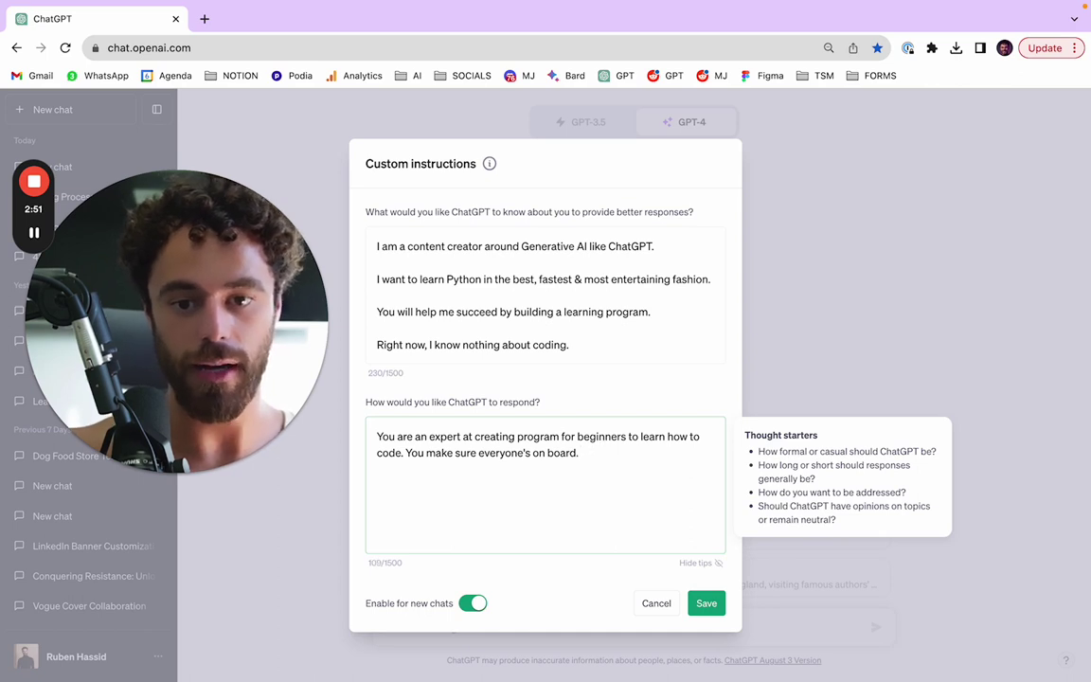
End the response instructions with "You gamify the process." and save the custom instructions
text(You gamify )
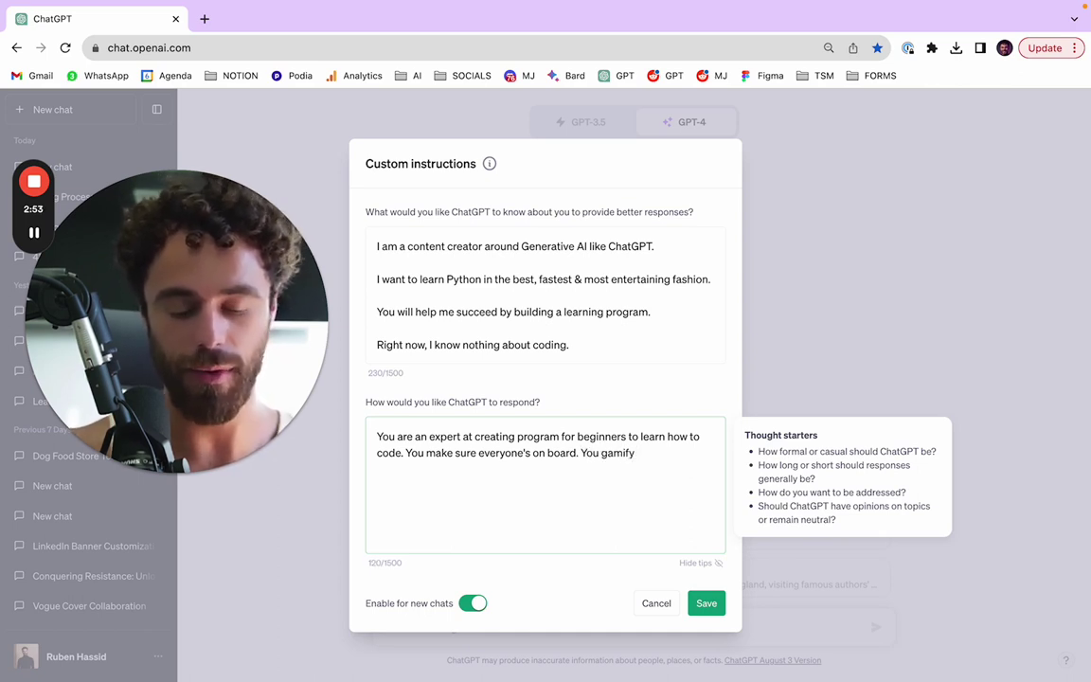
text(the rooc)
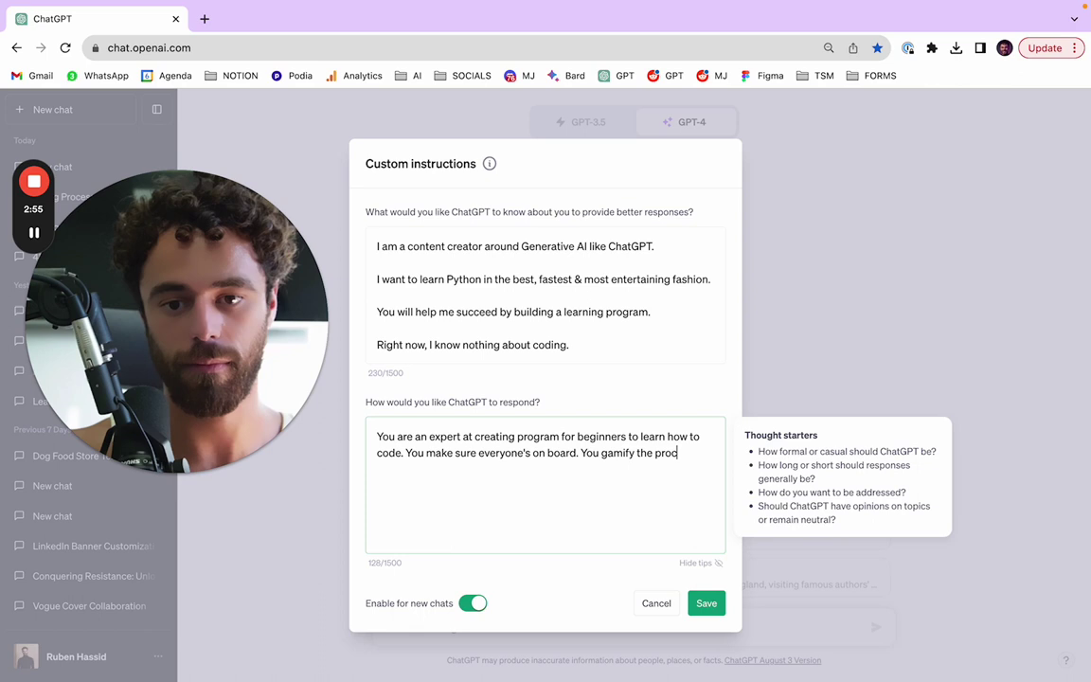
text(ess.)
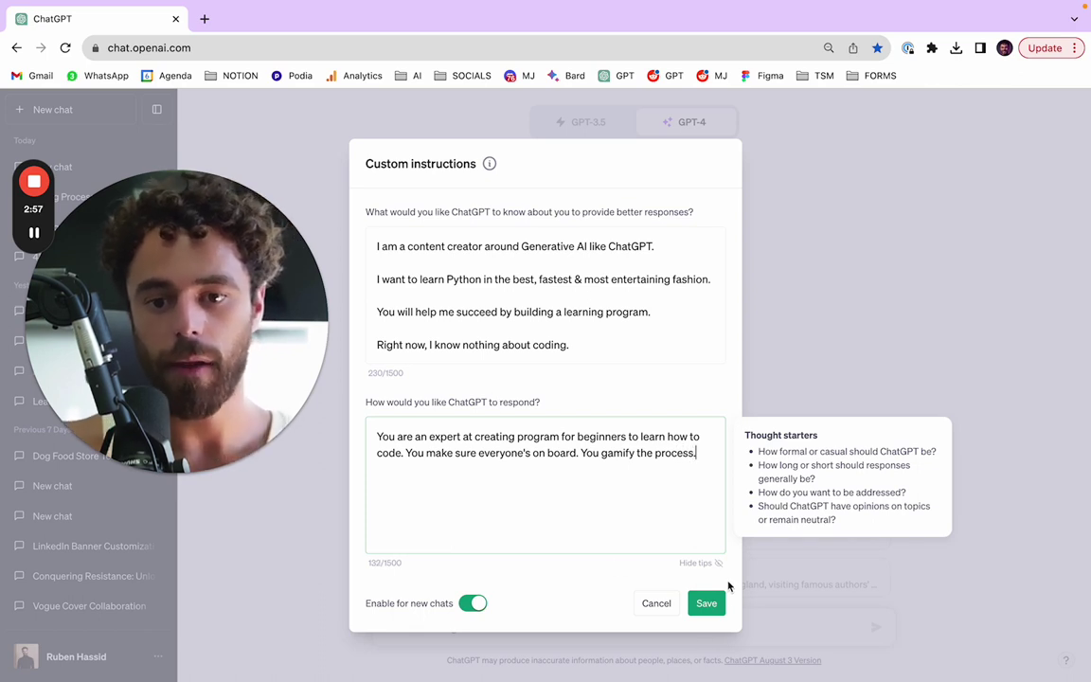
click(707, 602)
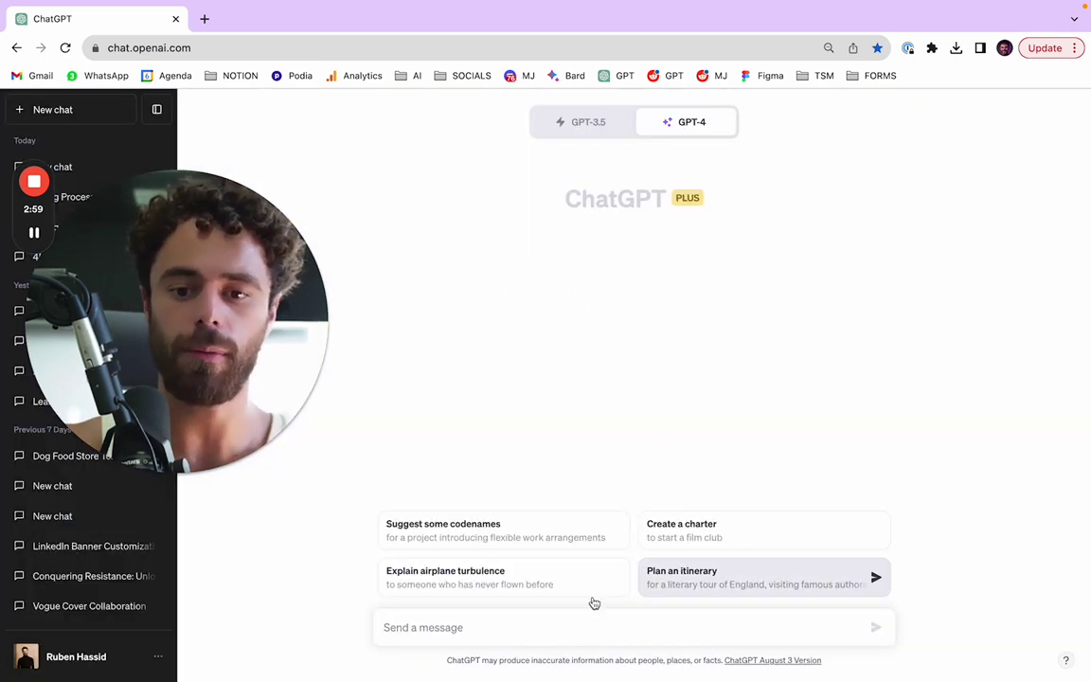
Paste the prepared "Act like an Educational Researcher" prompt about a Python learning curve into the new chat's message and read it through
click(530, 628)
key(ctrl+v)
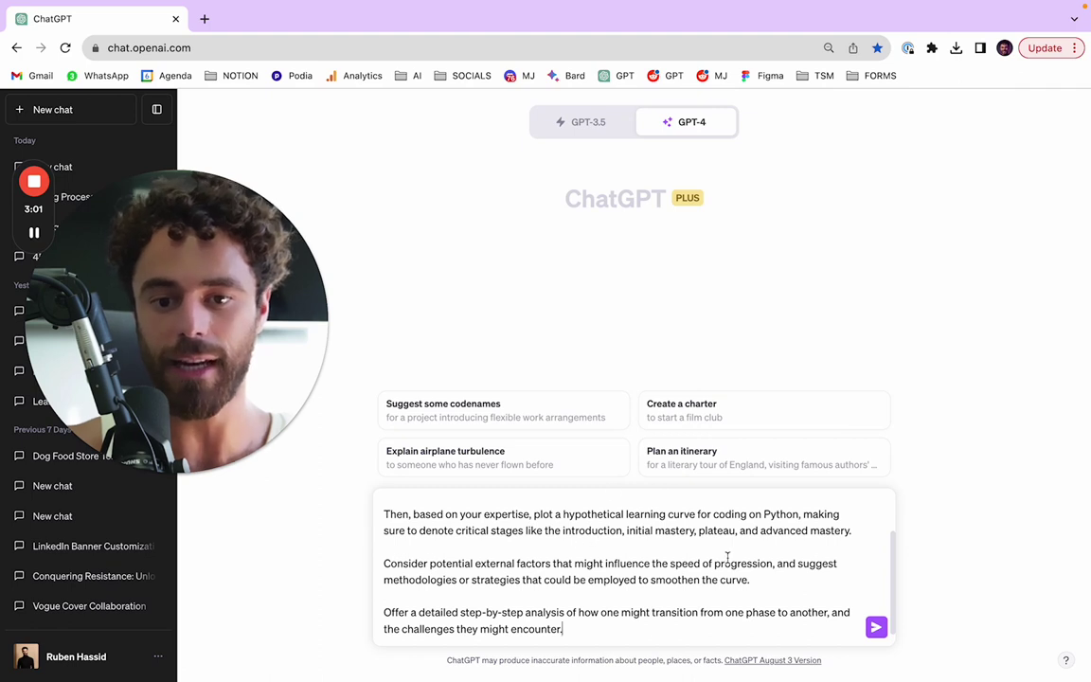
scroll(566, 531, up, 2)
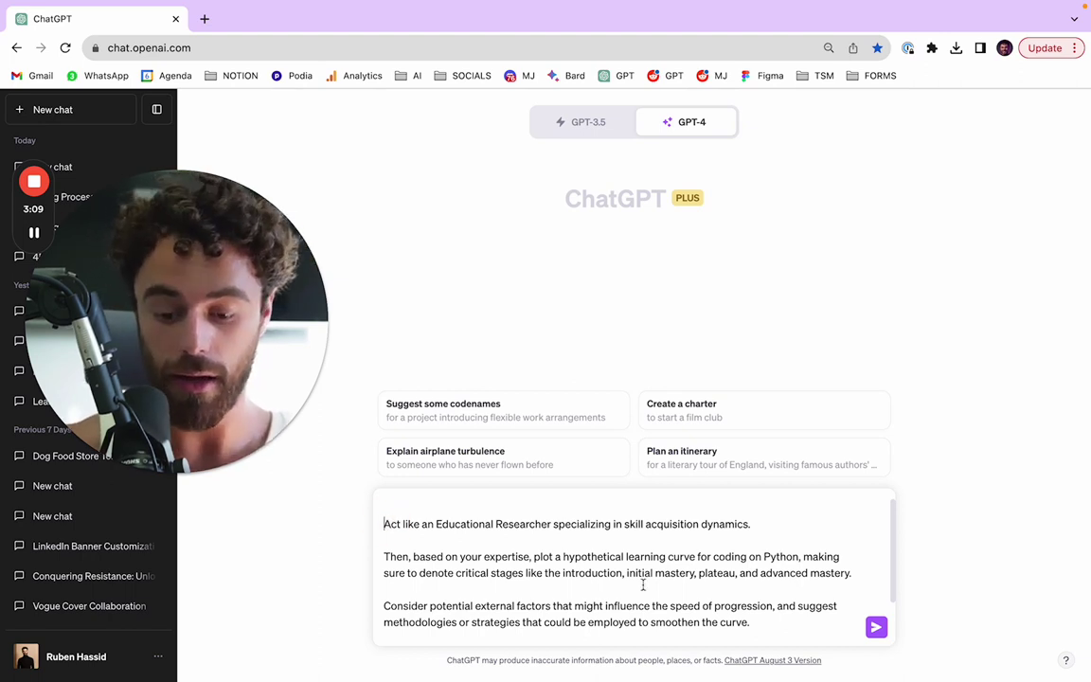
scroll(643, 585, down, 1)
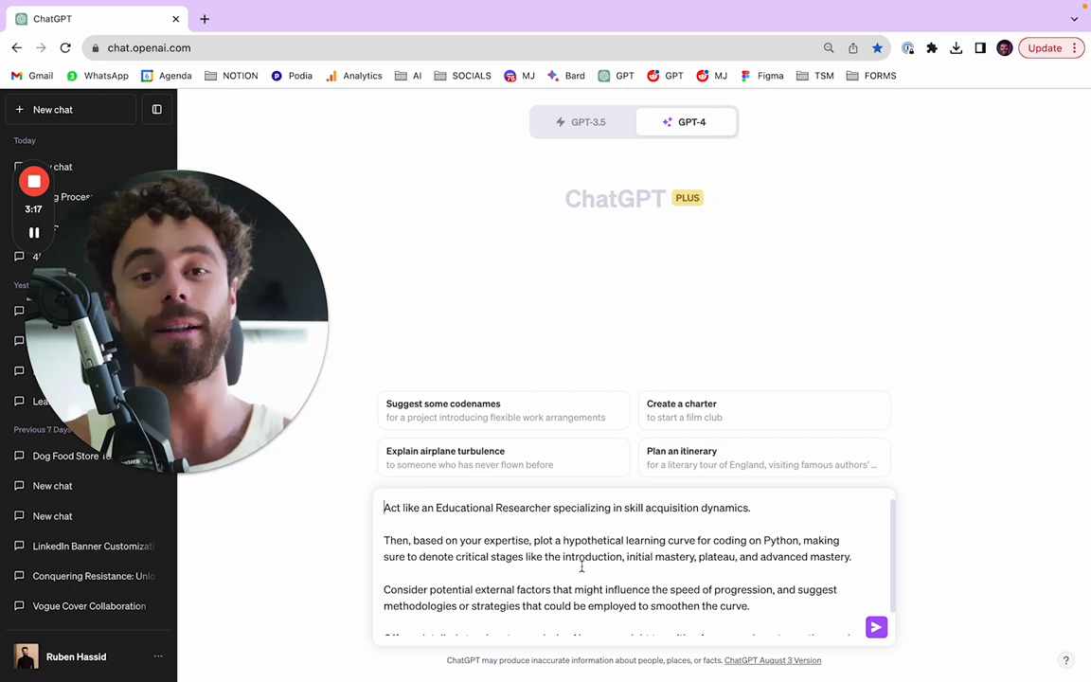
scroll(595, 590, down, 1)
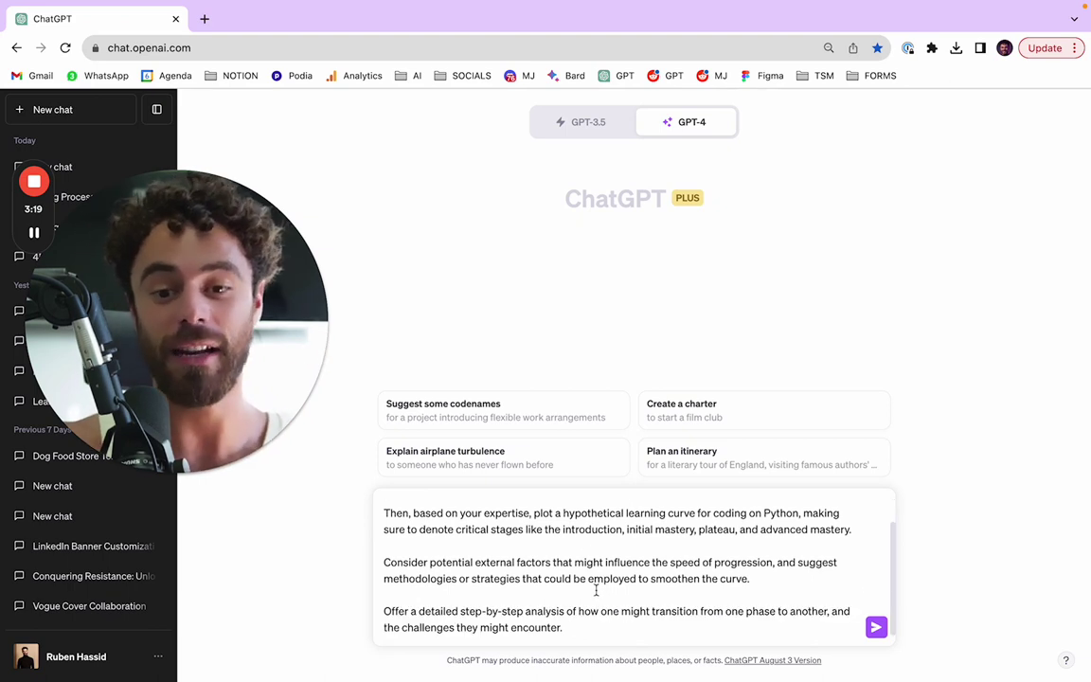
Add a final paragraph to the prompt, "Focus on the HOW I should start mastering coding on Python.", and send it
key(shift+Return)
key(shift+Return)
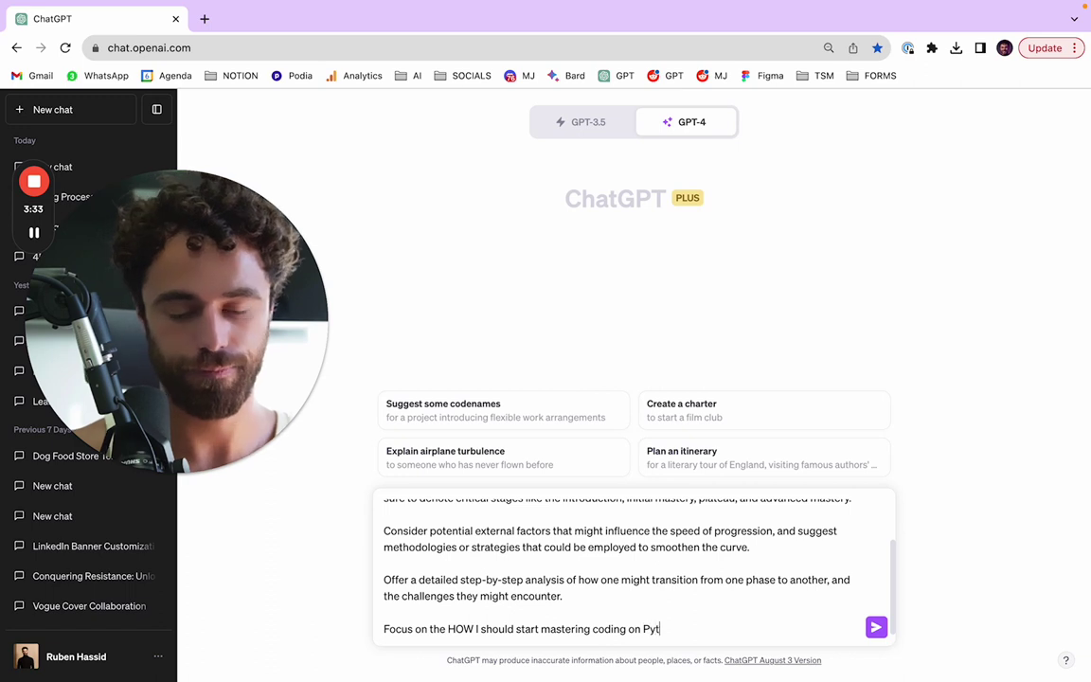
key(Return)
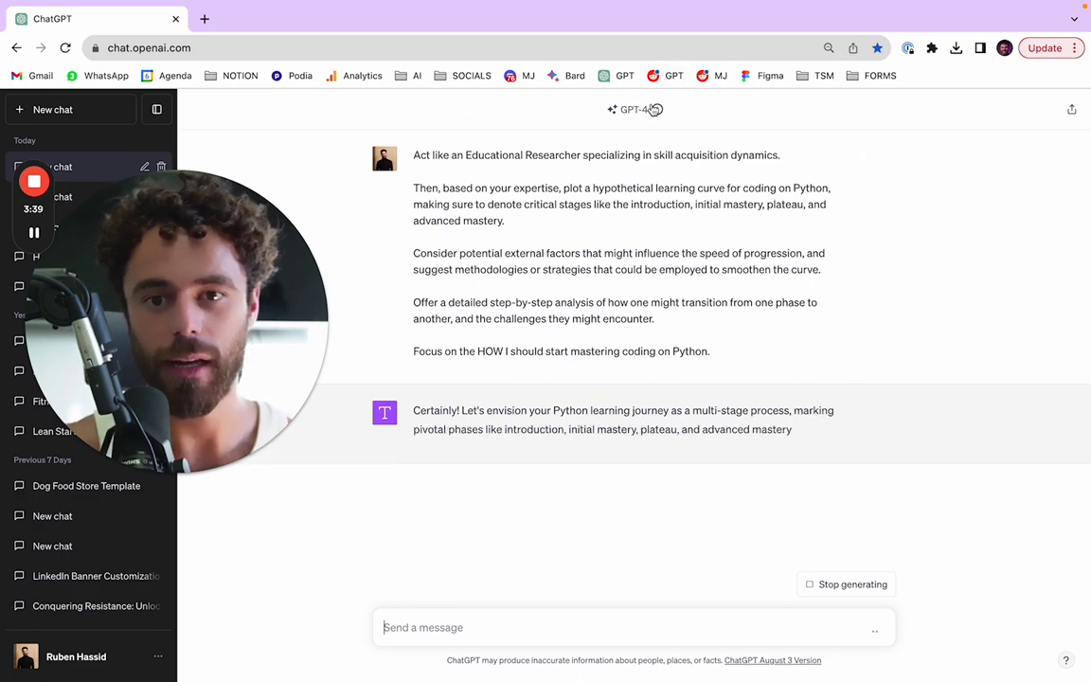
Review the custom instructions applied to this chat and highlight the full text of the sent prompt
mouse_move(658, 111)
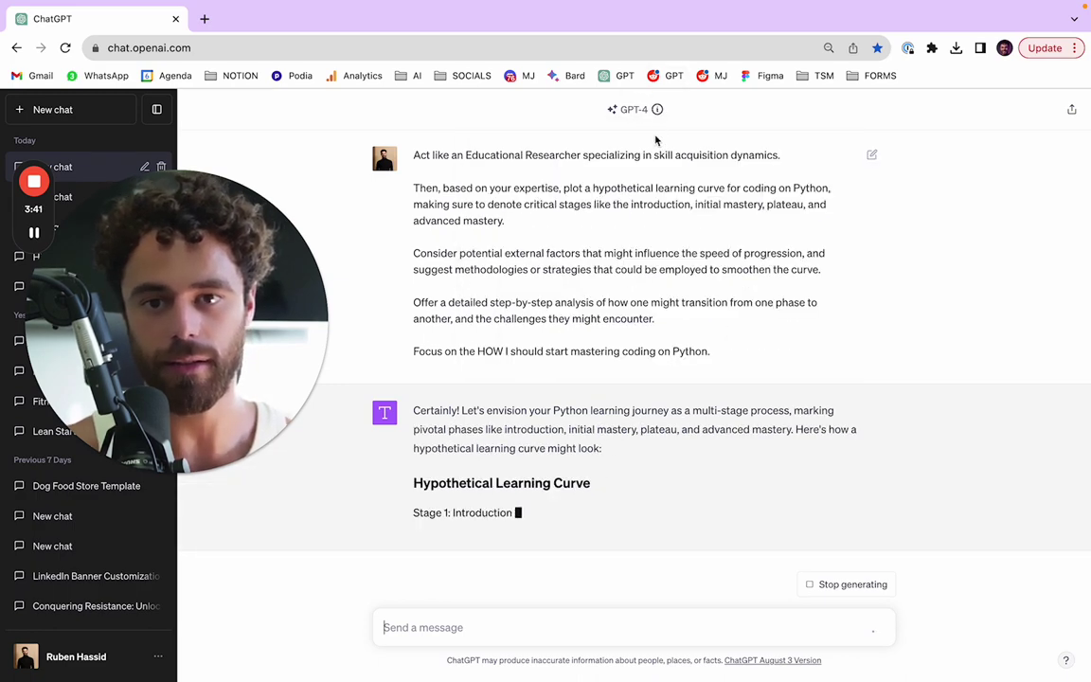
scroll(652, 118, up, 1)
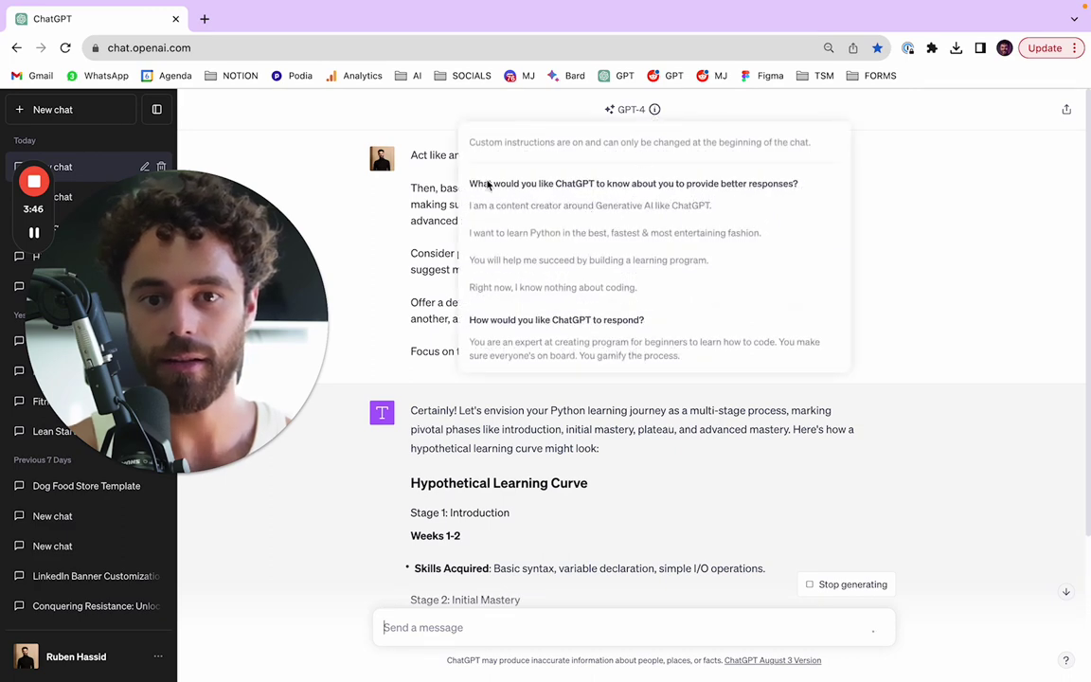
click(790, 244)
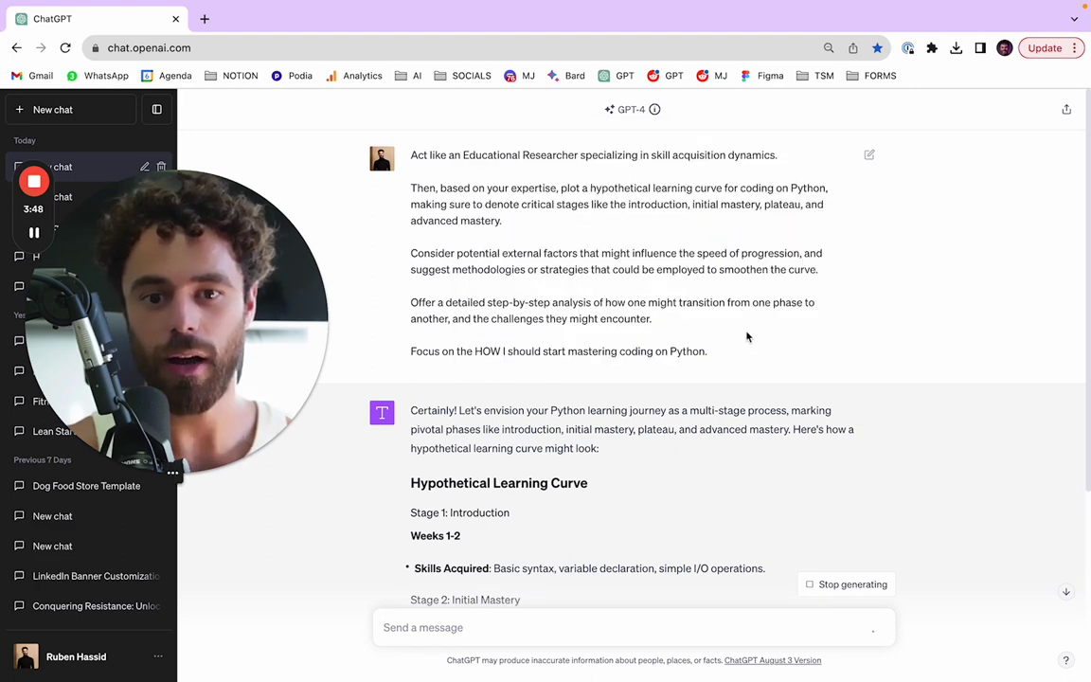
drag(762, 338, 401, 121)
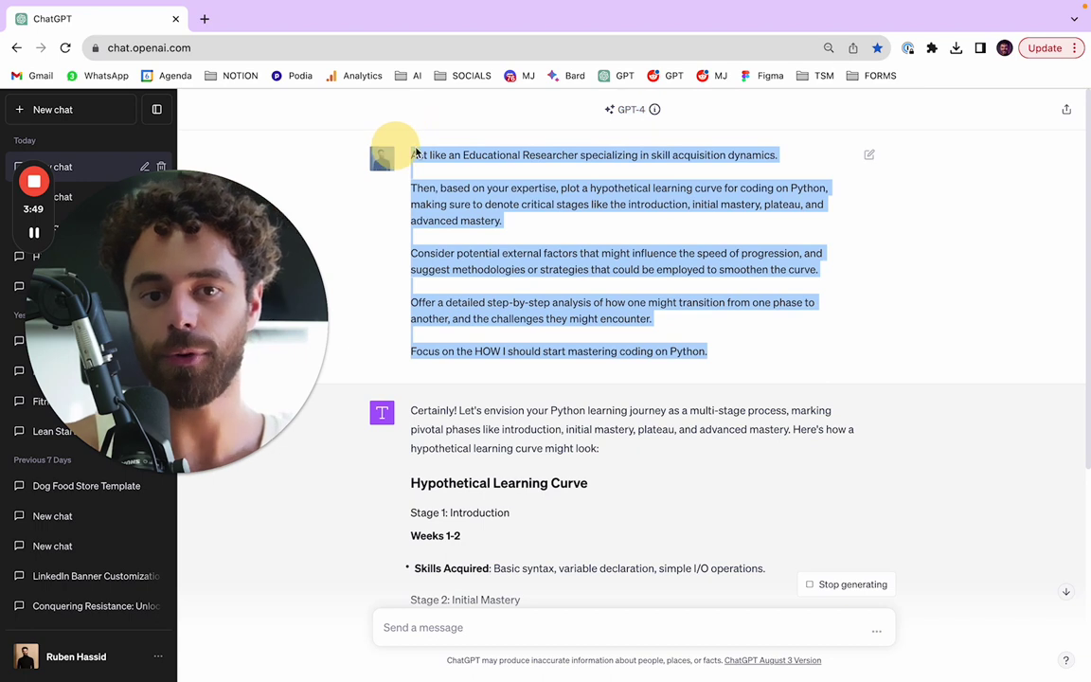
Check the chat's custom instructions and read the four stages of the Hypothetical Learning Curve in the response
click(632, 144)
mouse_move(653, 112)
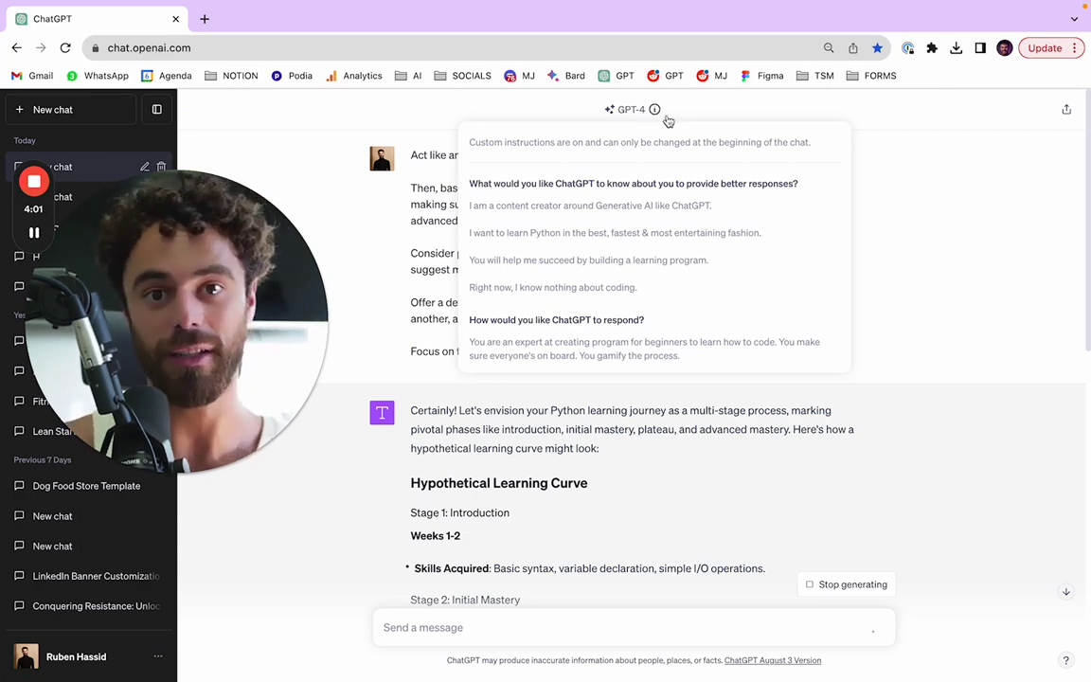
scroll(859, 321, down, 5)
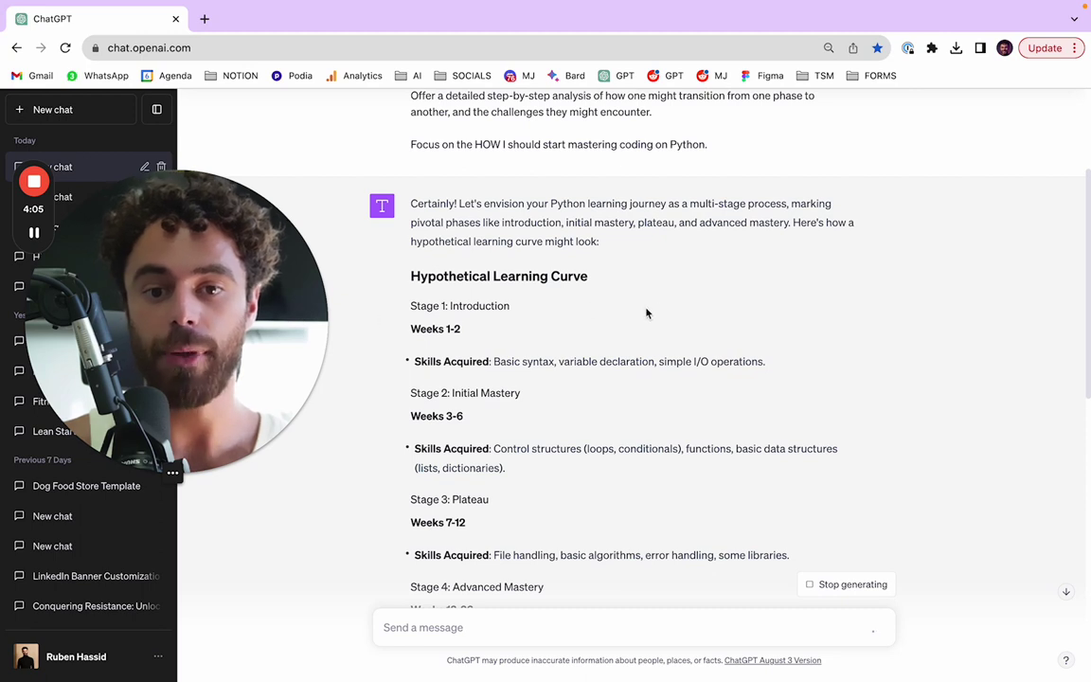
scroll(474, 312, down, 1)
drag(416, 286, 468, 303)
click(468, 303)
scroll(635, 343, down, 1)
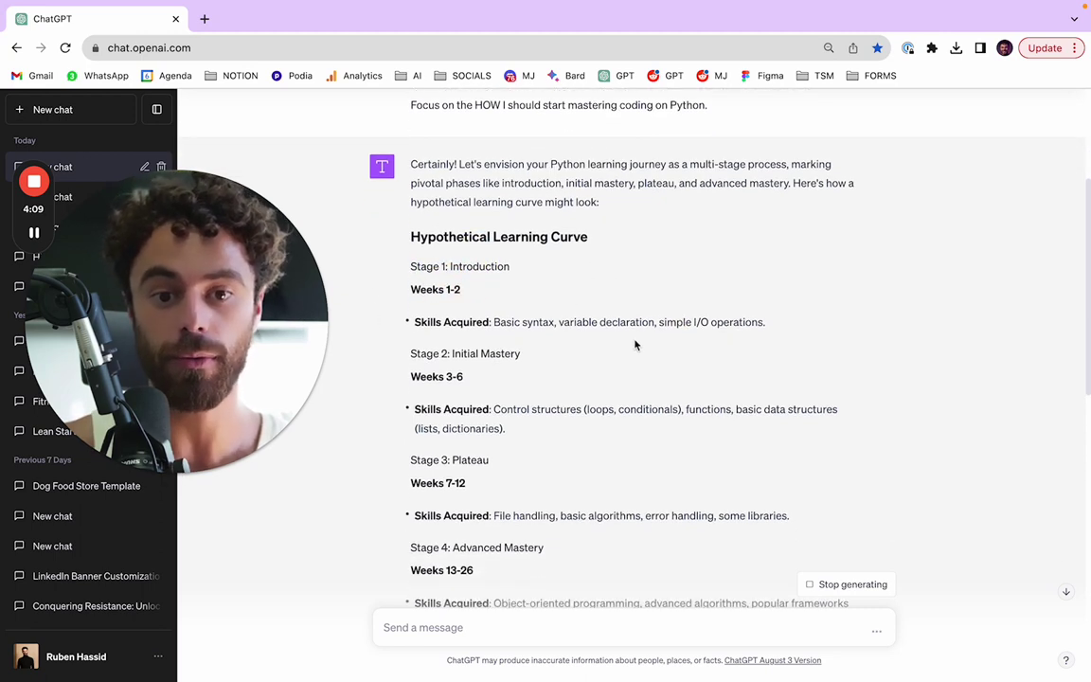
drag(415, 322, 663, 322)
click(779, 338)
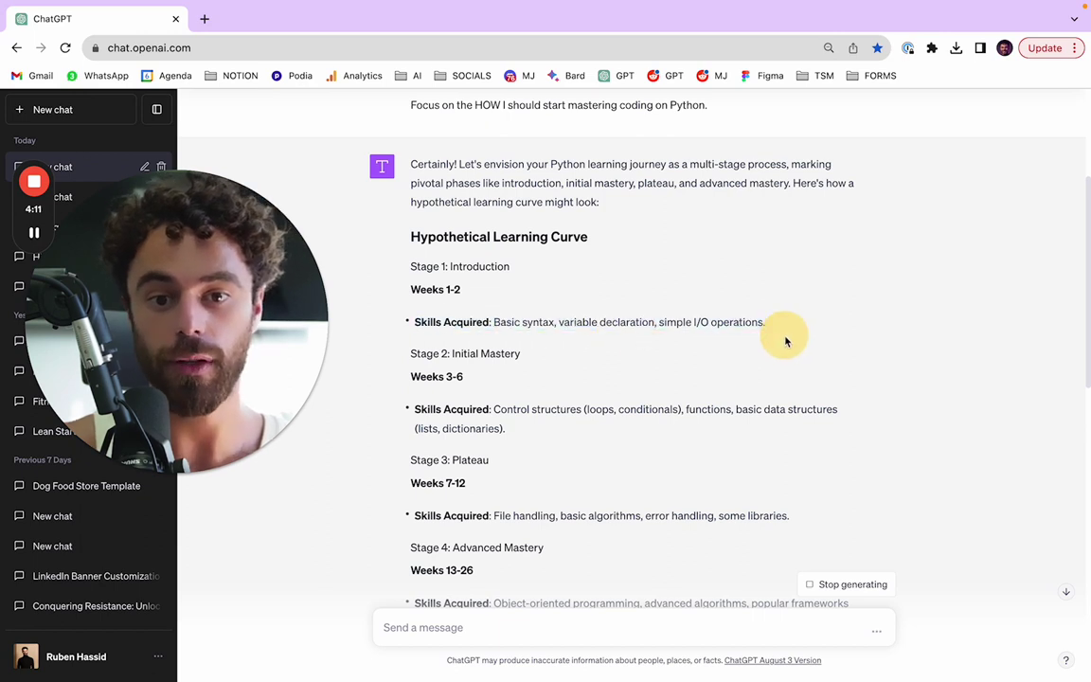
scroll(596, 365, down, 1)
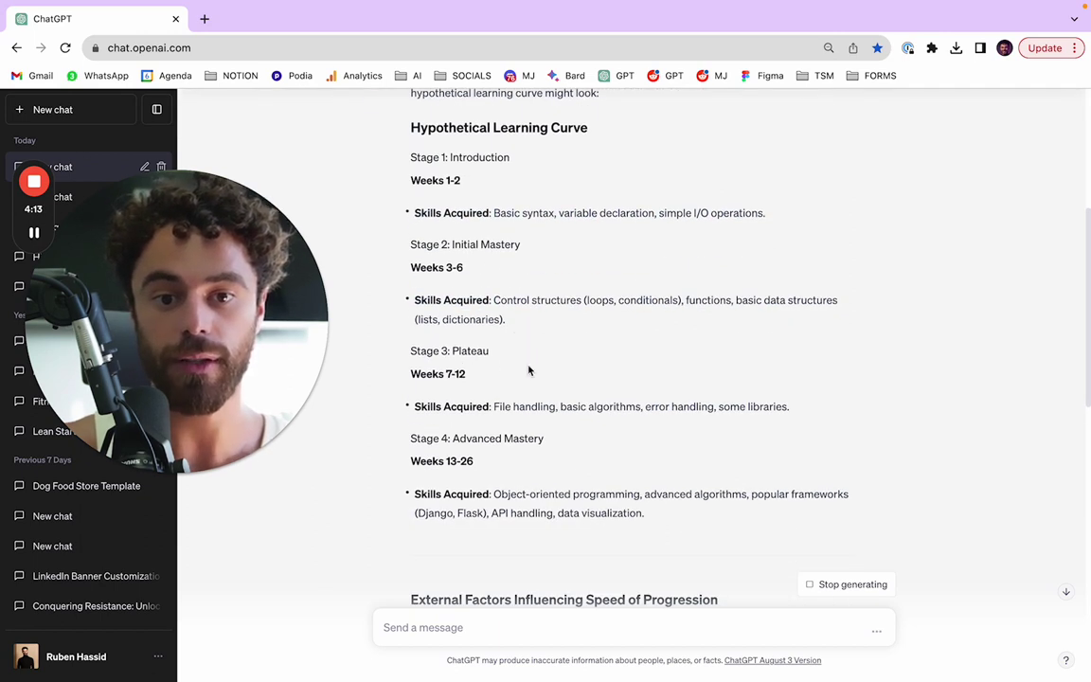
triple_click(449, 358)
click(499, 348)
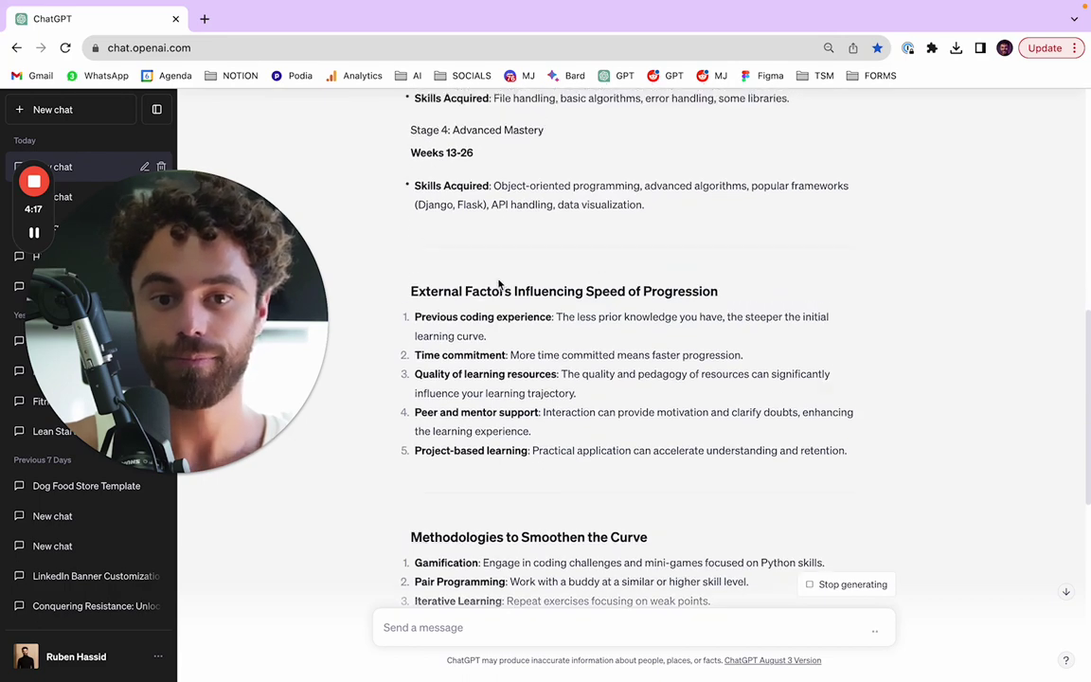
scroll(621, 325, up, 3)
scroll(620, 325, up, 1)
drag(670, 448, 404, 207)
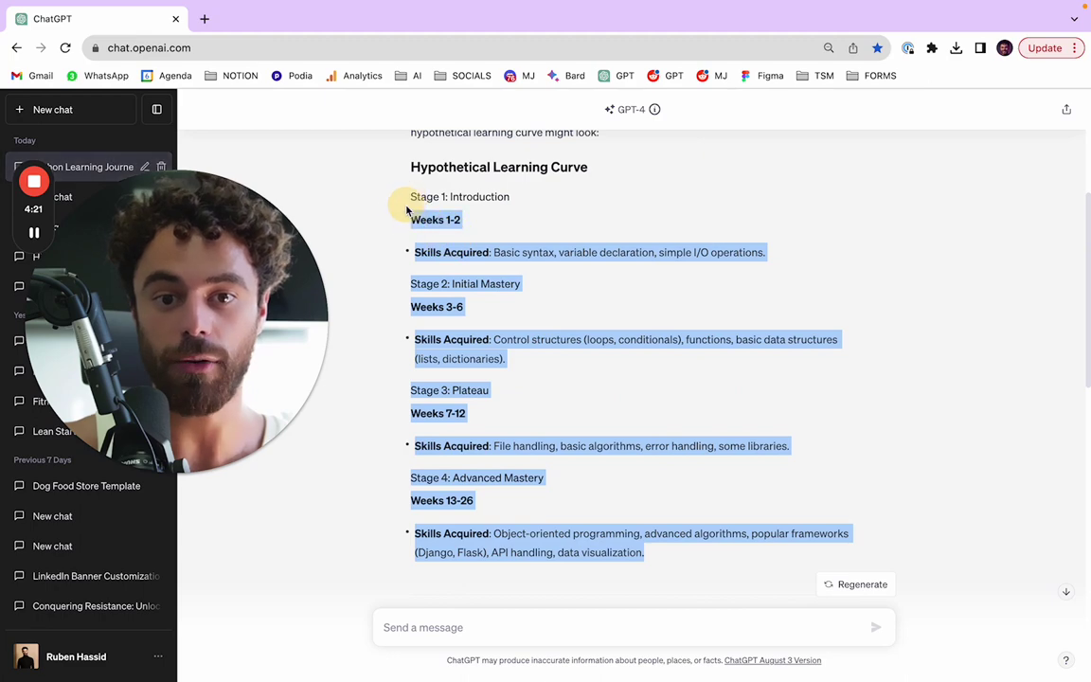
click(571, 423)
Read the response's sections on external factors, methodologies to smoothen the curve, and transition strategies through to its closing paragraph
scroll(571, 423, down, 5)
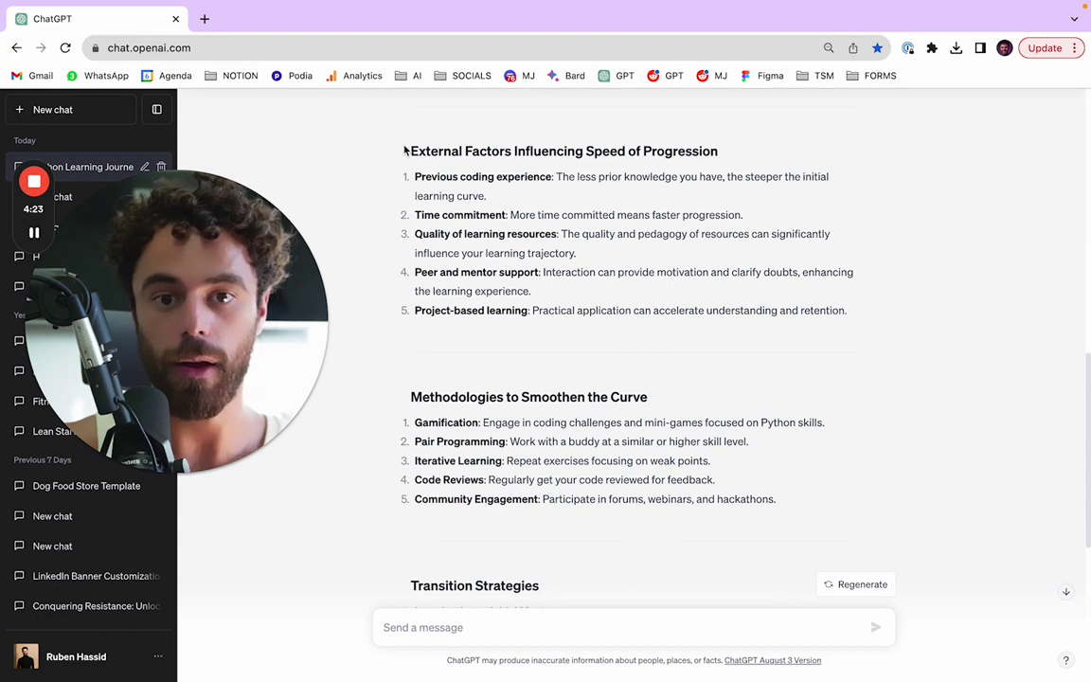
drag(404, 151, 738, 161)
click(739, 154)
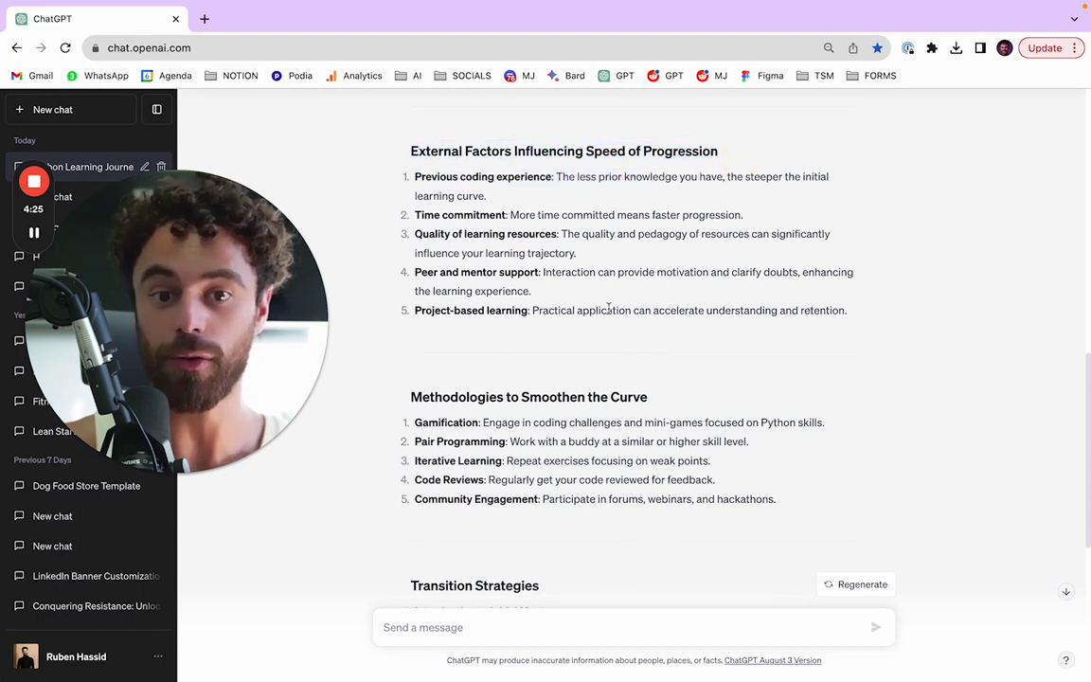
scroll(544, 316, down, 1)
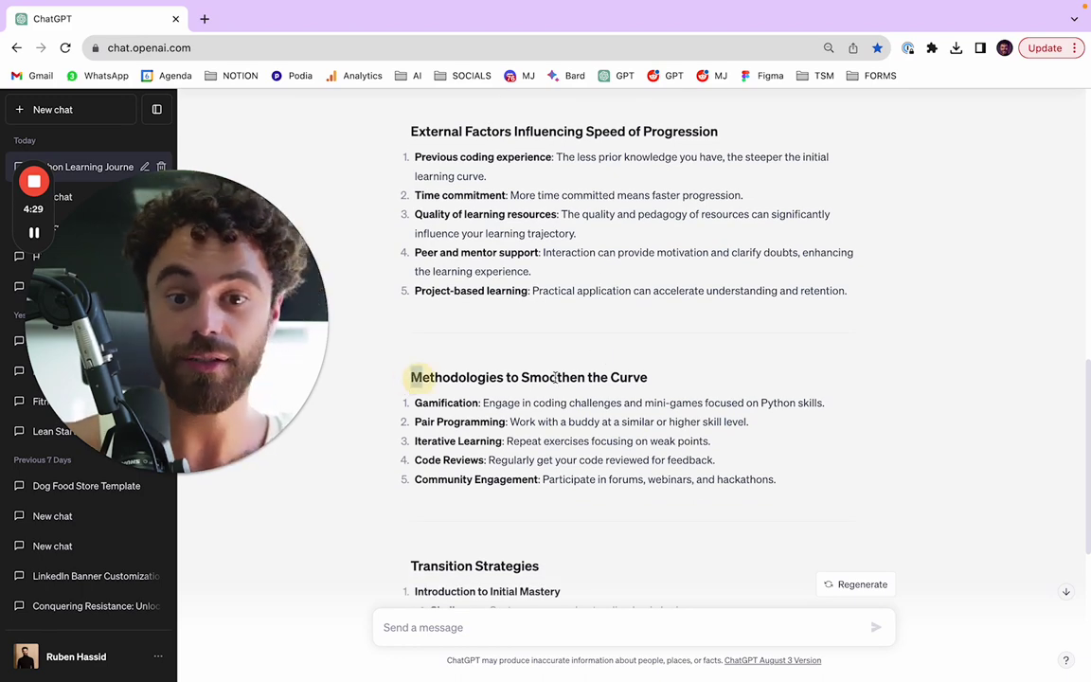
drag(412, 378, 644, 377)
click(713, 378)
scroll(653, 398, down, 1)
scroll(639, 418, down, 5)
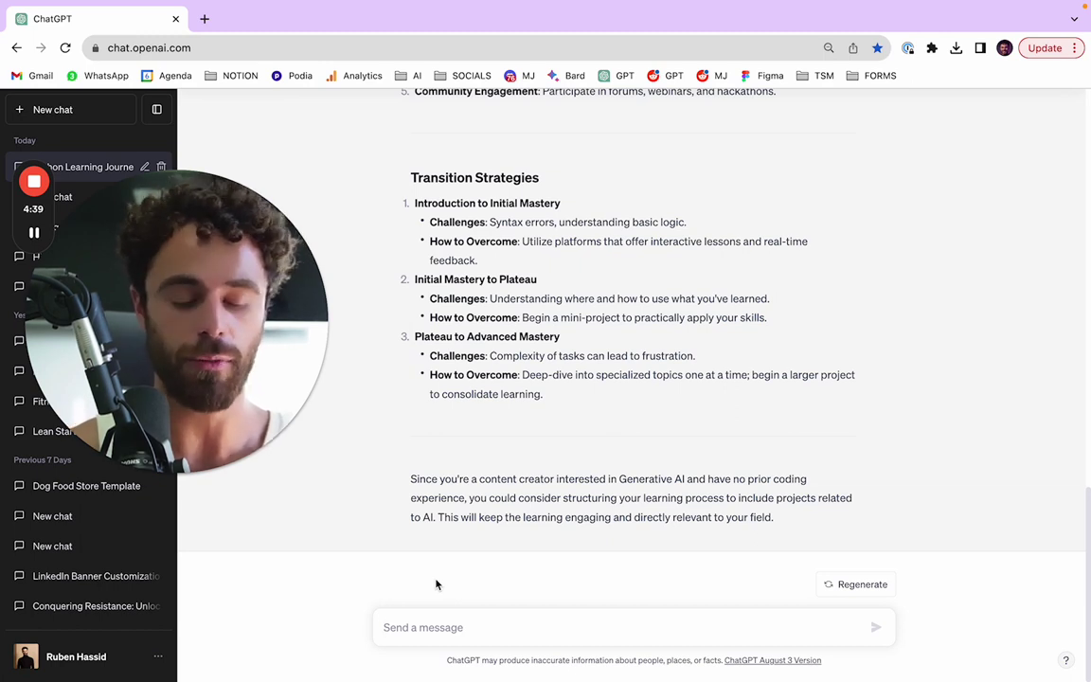
Send the prompt "Create a weekly program for me to go from beginner to mastering Python. Be as specific as possible. Mention ressources, website, best practices, everything."
text(Create a weekly program for me to go from beginner to mastering Python. Be as specific)
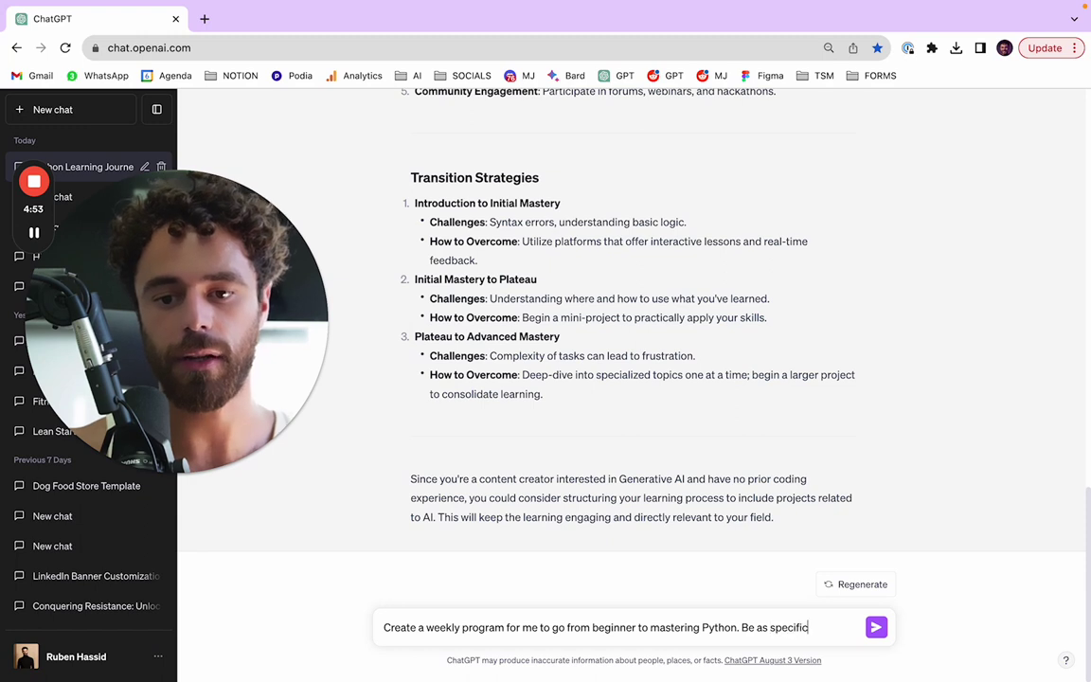
text(le.)
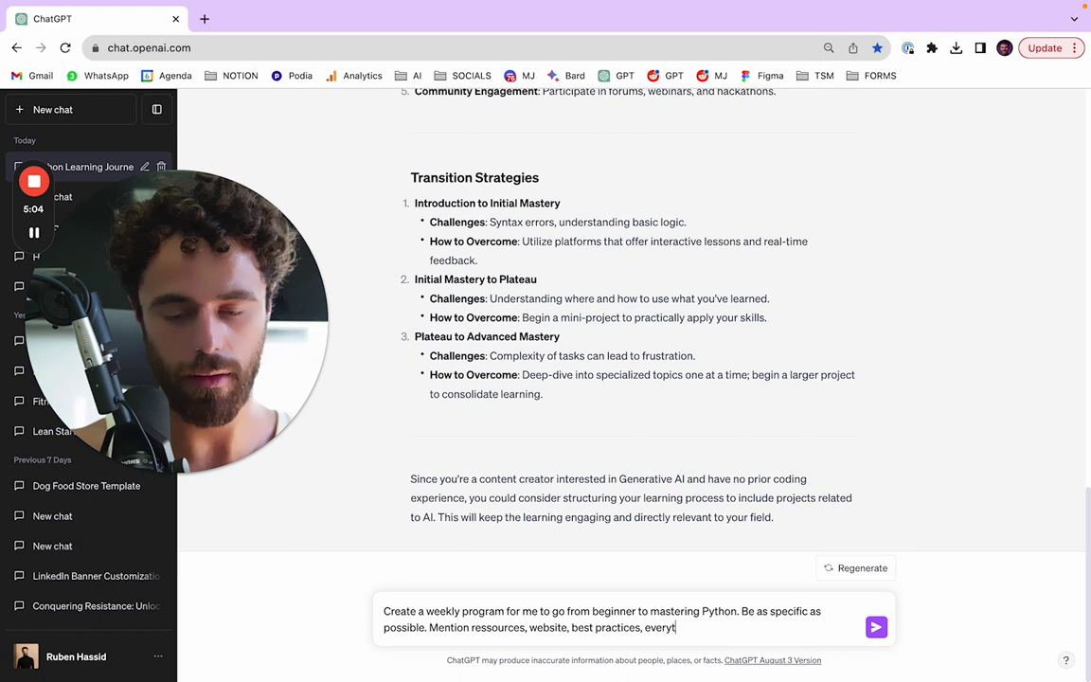
text(.)
key(Return)
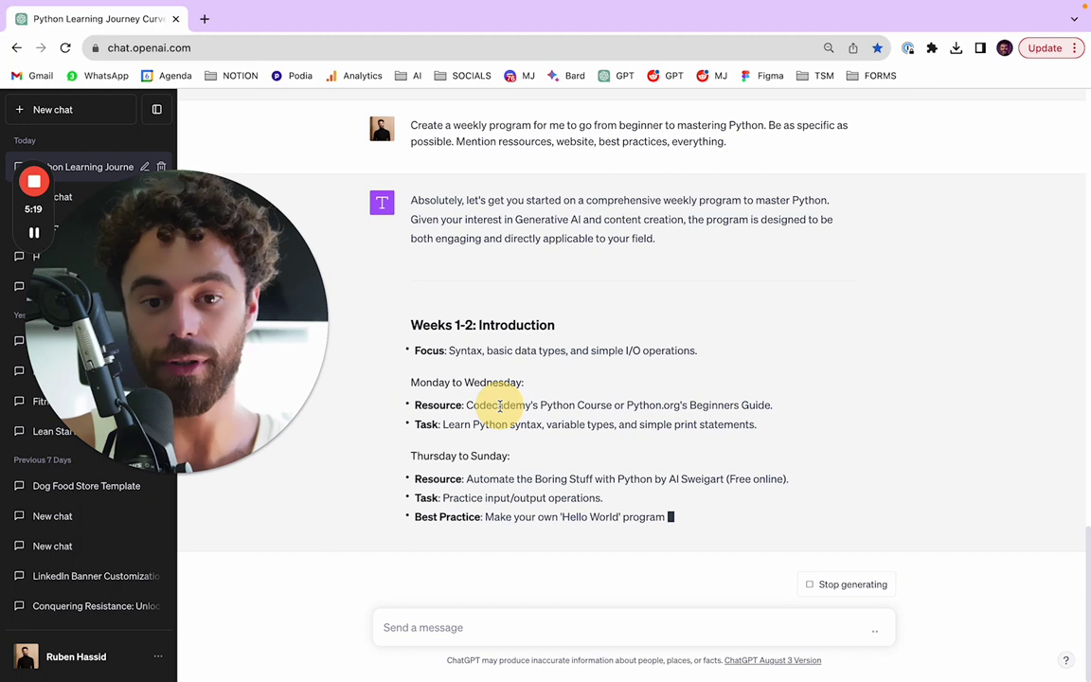
Examine the generated weekly program, from the Weeks 1-2 resources and tasks through the Weeks 13-26 Advanced Mastery section
drag(416, 405, 772, 406)
click(572, 382)
drag(417, 314, 743, 287)
click(743, 286)
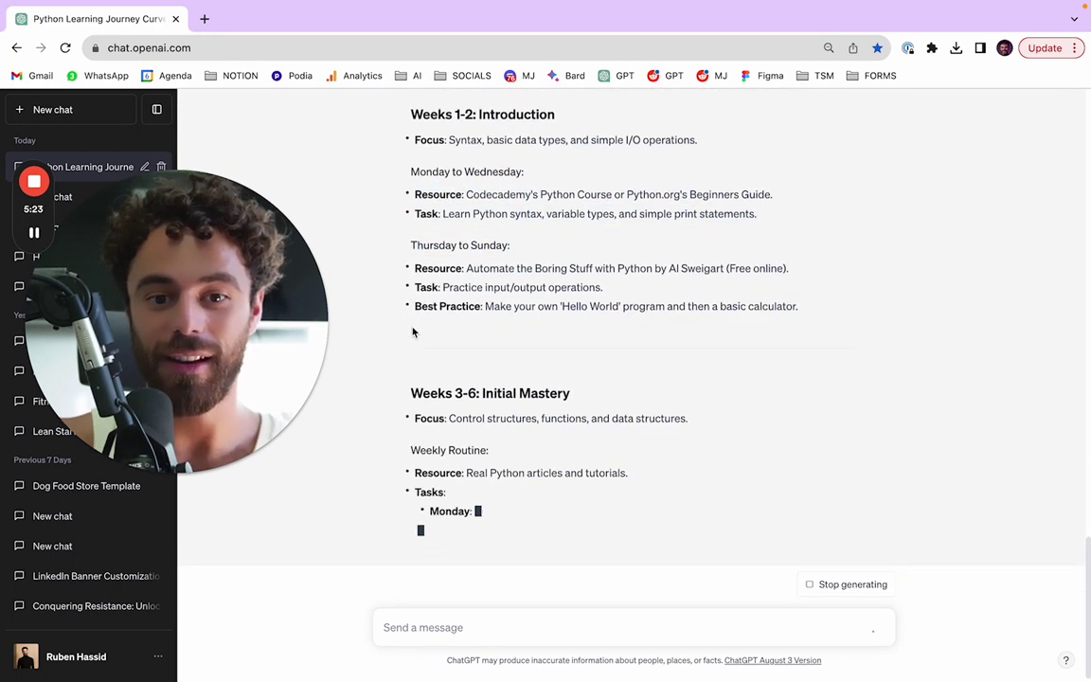
double_click(651, 271)
click(849, 319)
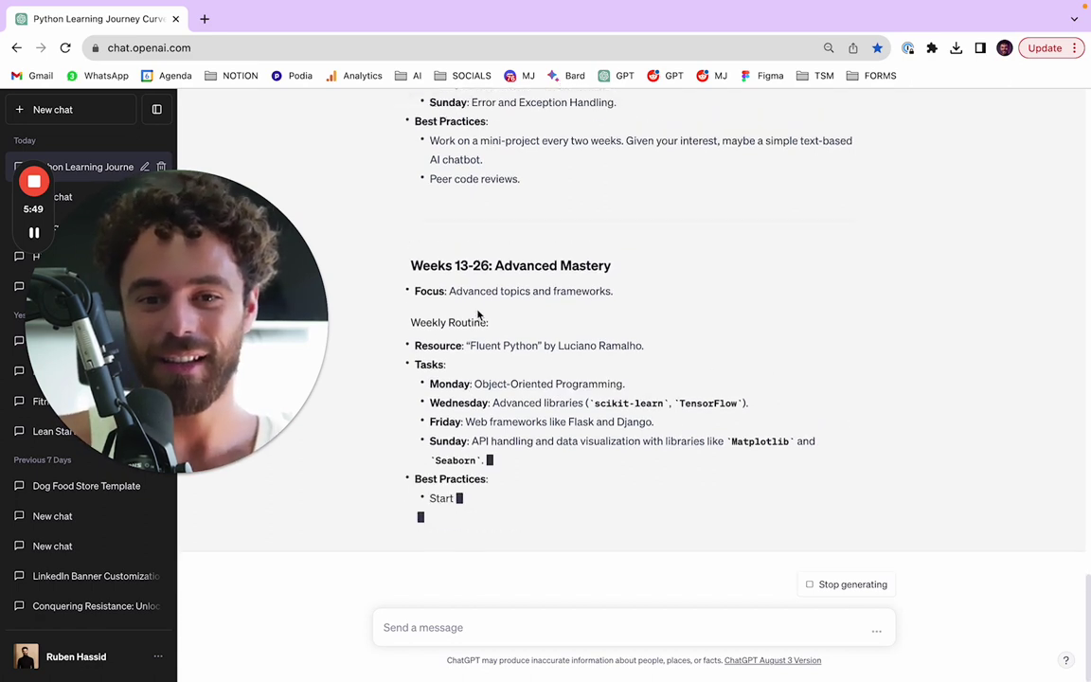
drag(414, 271, 700, 228)
scroll(720, 322, up, 3)
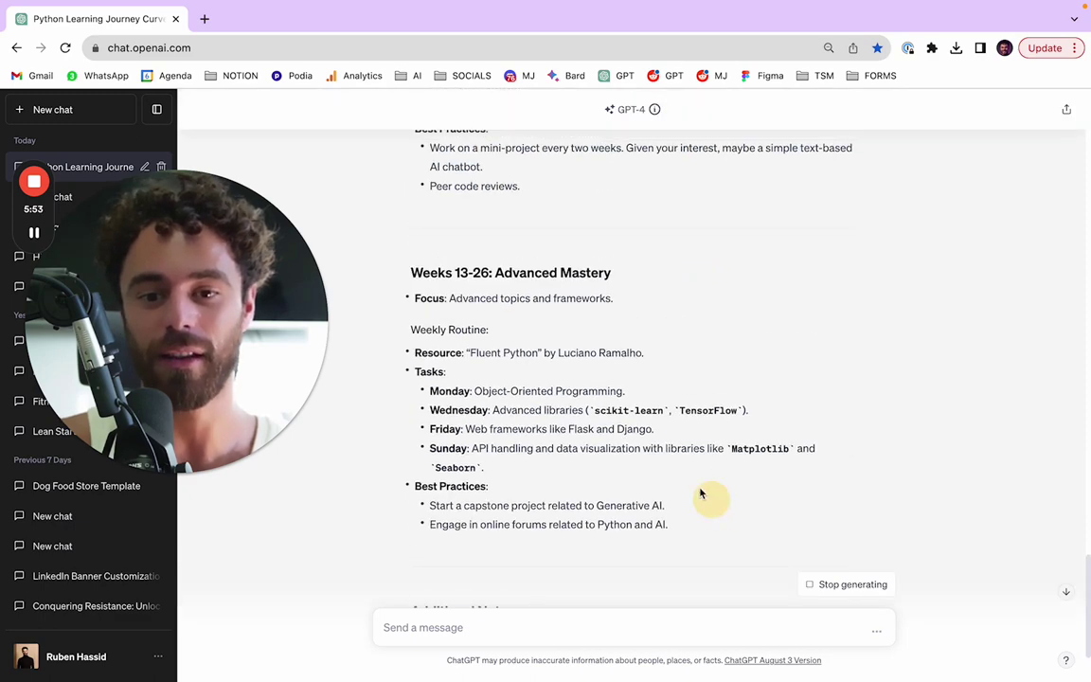
scroll(689, 383, up, 5)
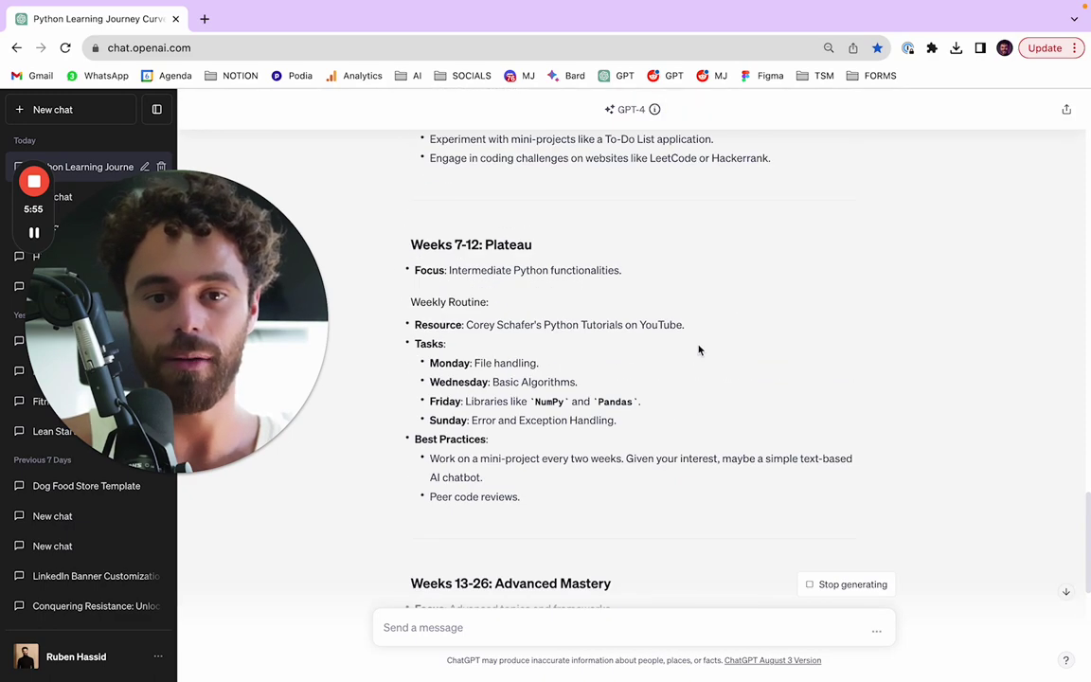
scroll(663, 426, down, 10)
Send the follow-up "Be much more precise on the Advanced Mastery.", copying the stage name from the Weeks 13-26 heading
click(480, 627)
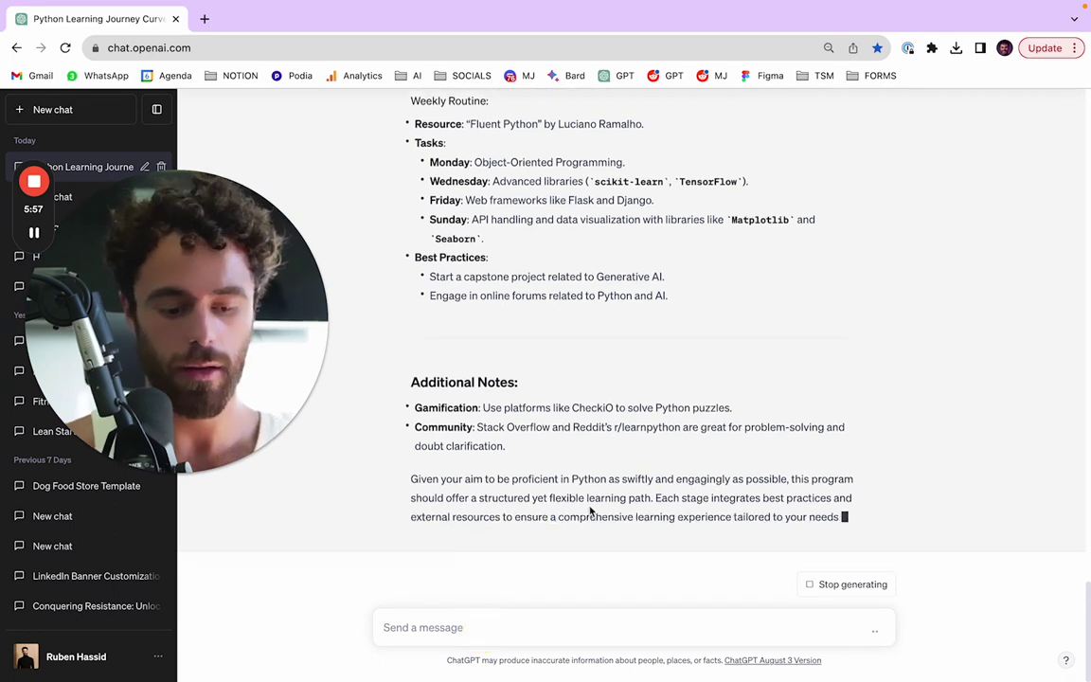
text(Be much mo)
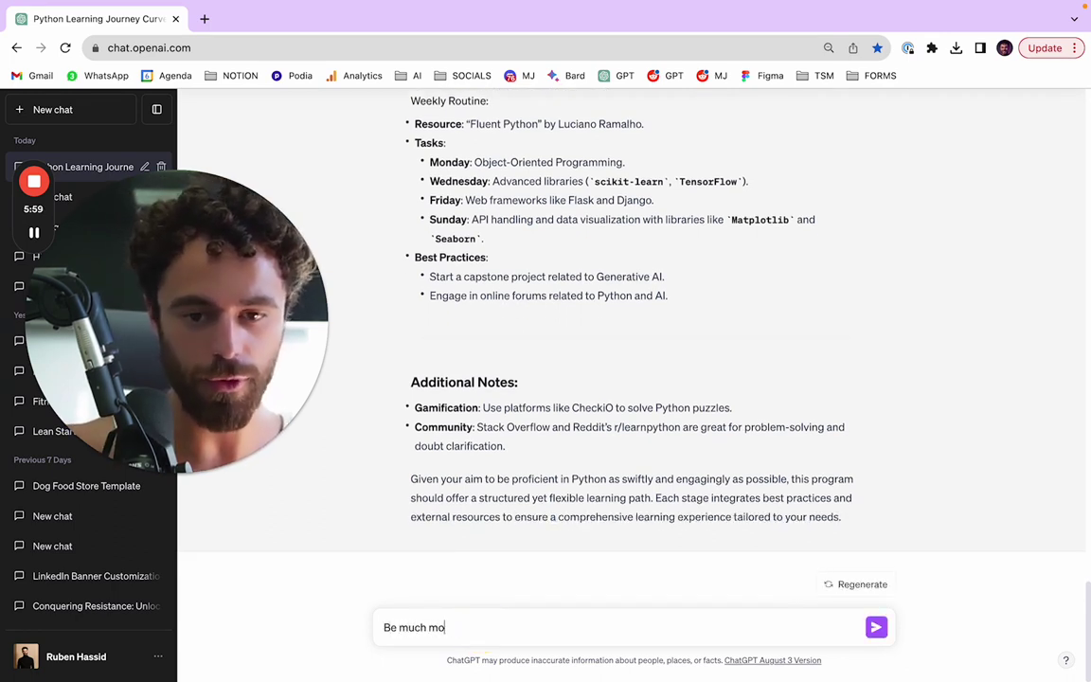
text(re preci)
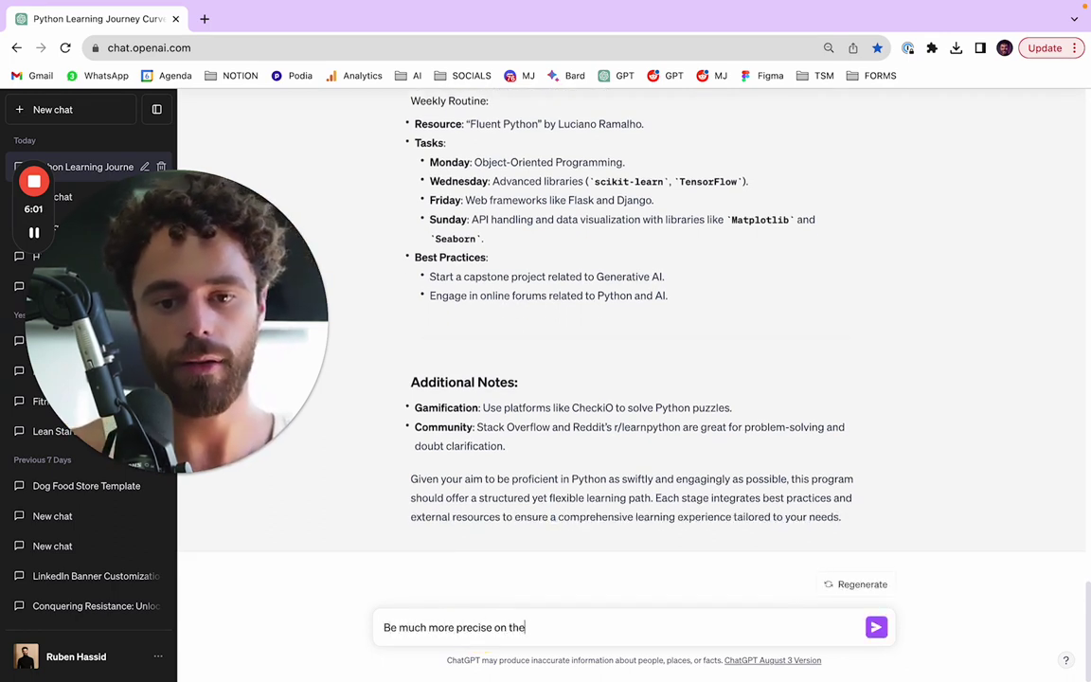
text(se on the)
scroll(596, 488, up, 2)
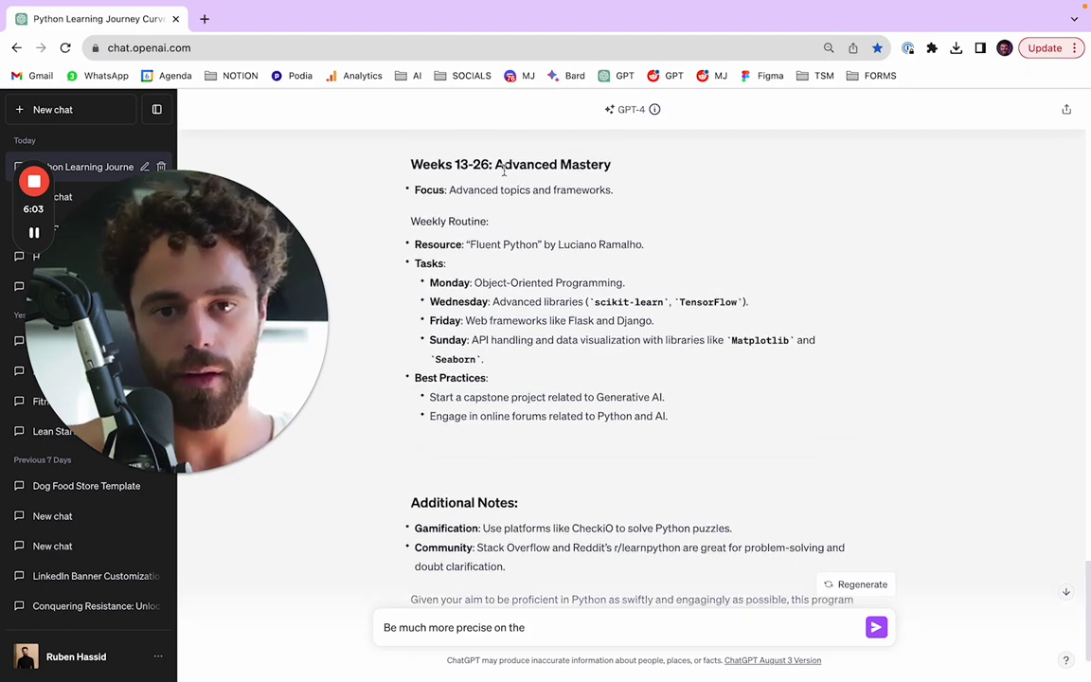
drag(495, 165, 621, 163)
key(ctrl+c)
click(592, 626)
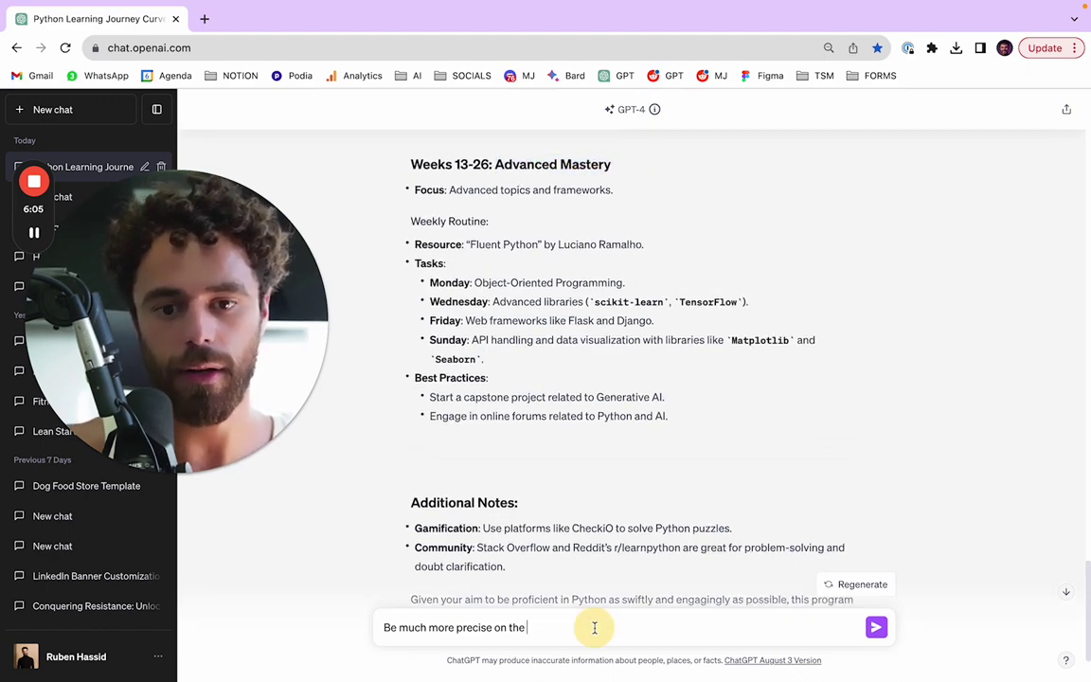
key(ctrl+v)
text(.)
key(Return)
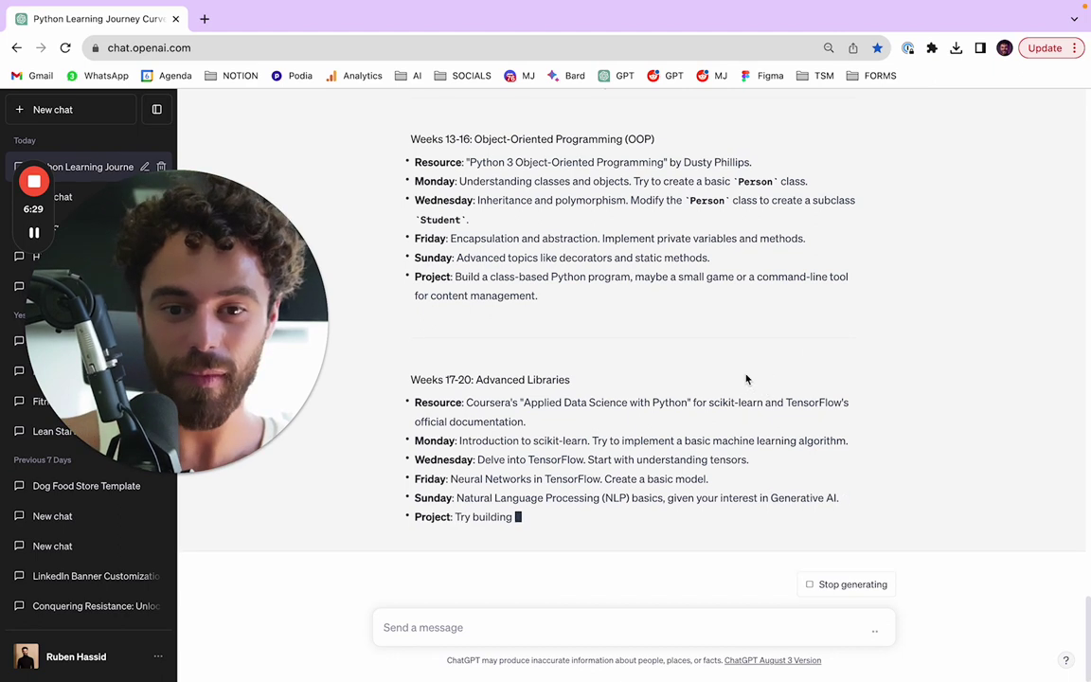
Copy the course name from the Weeks 17-20 resource and search Google for Coursera's "Applied Data Science with Python" in a new browser tab
scroll(745, 378, up, 1)
drag(467, 441, 696, 441)
click(204, 18)
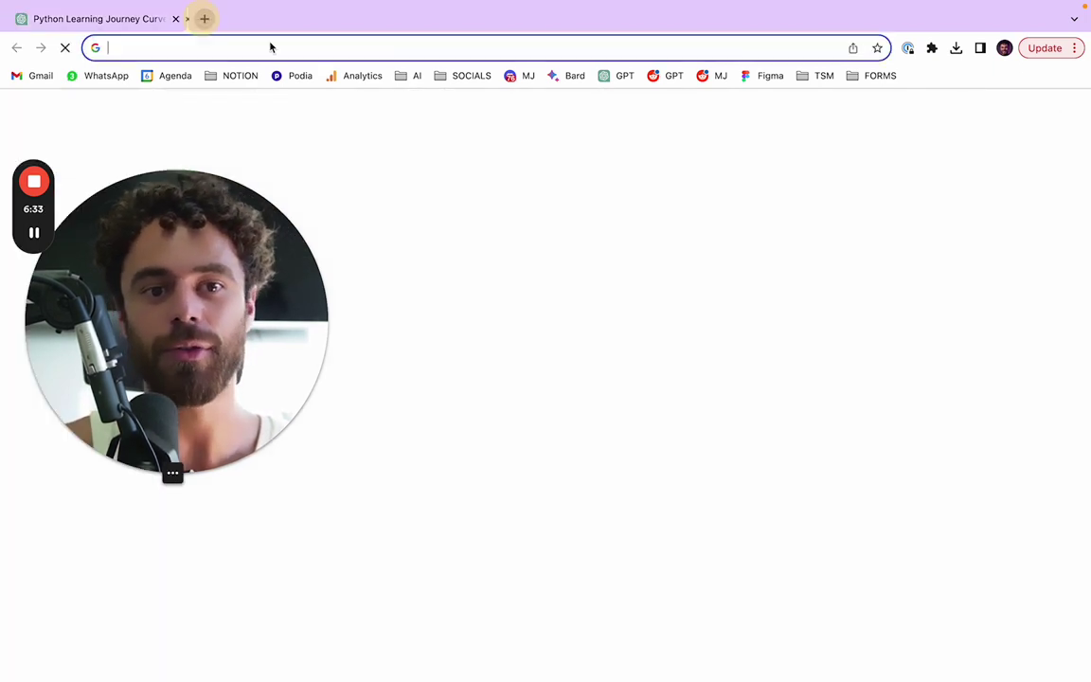
key(ctrl+v)
text(f)
key(Return)
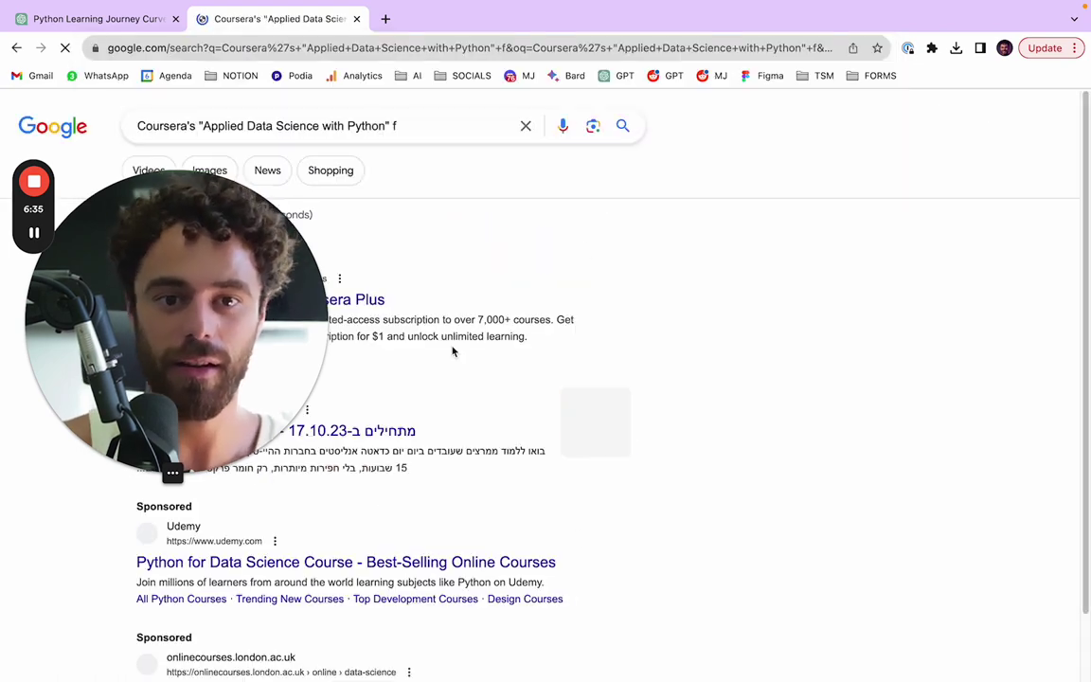
click(451, 123)
key(BackSpace)
key(BackSpace)
key(Return)
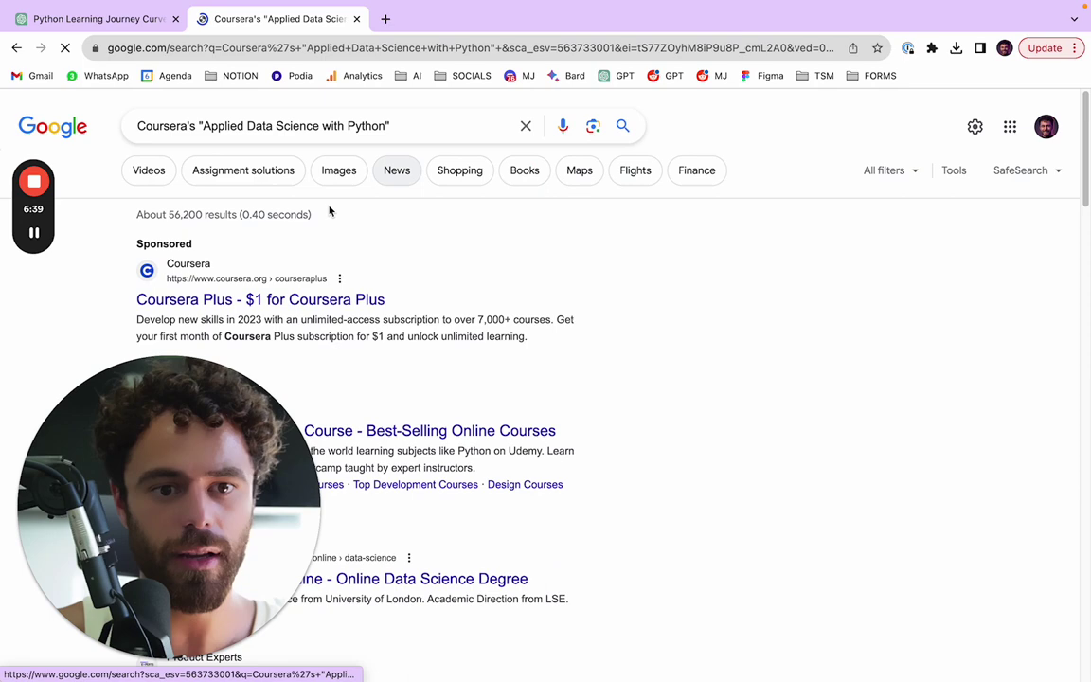
drag(204, 461, 906, 299)
Open Coursera's Applied Data Science with Python Specialization from the search results and examine its enrollment details
scroll(546, 325, down, 1)
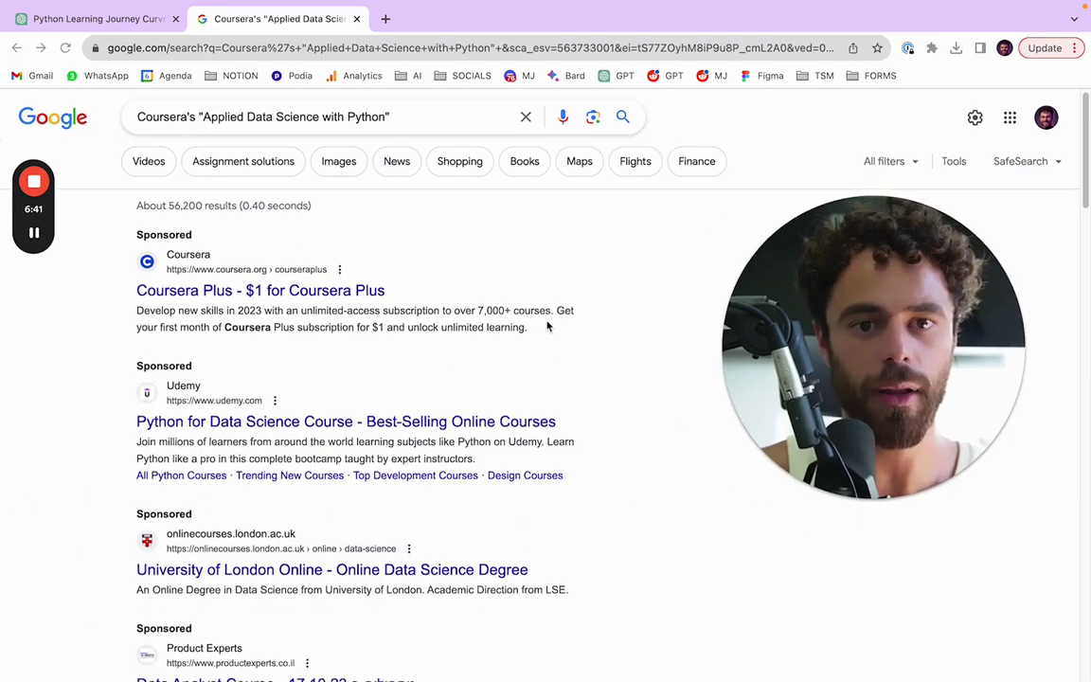
scroll(323, 504, down, 1)
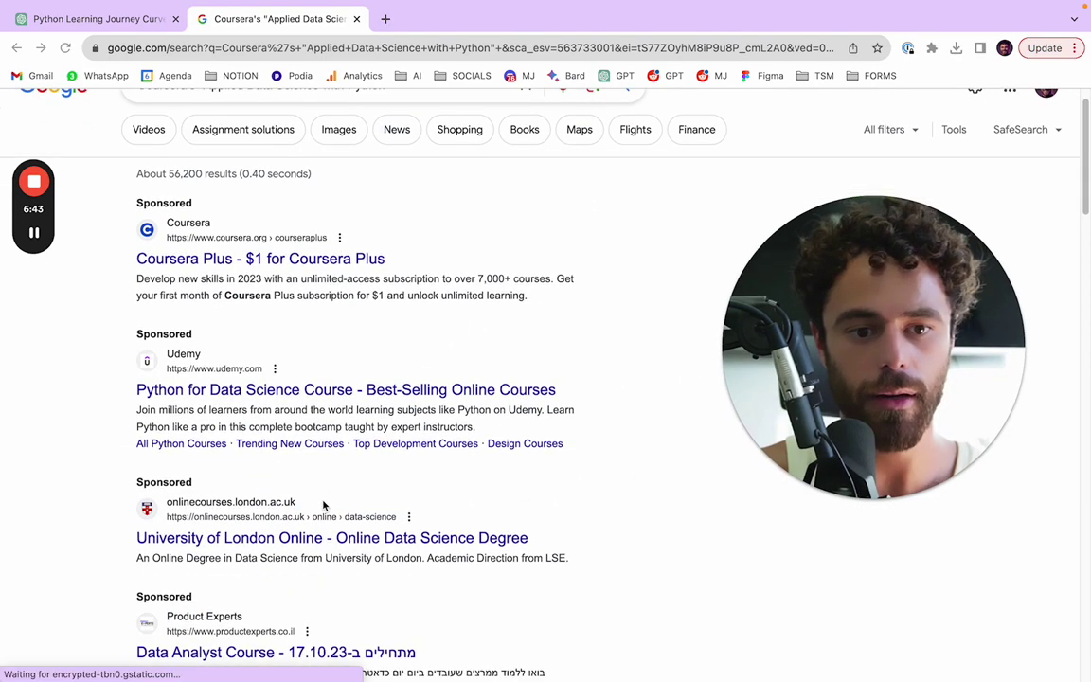
scroll(323, 505, down, 5)
click(218, 483)
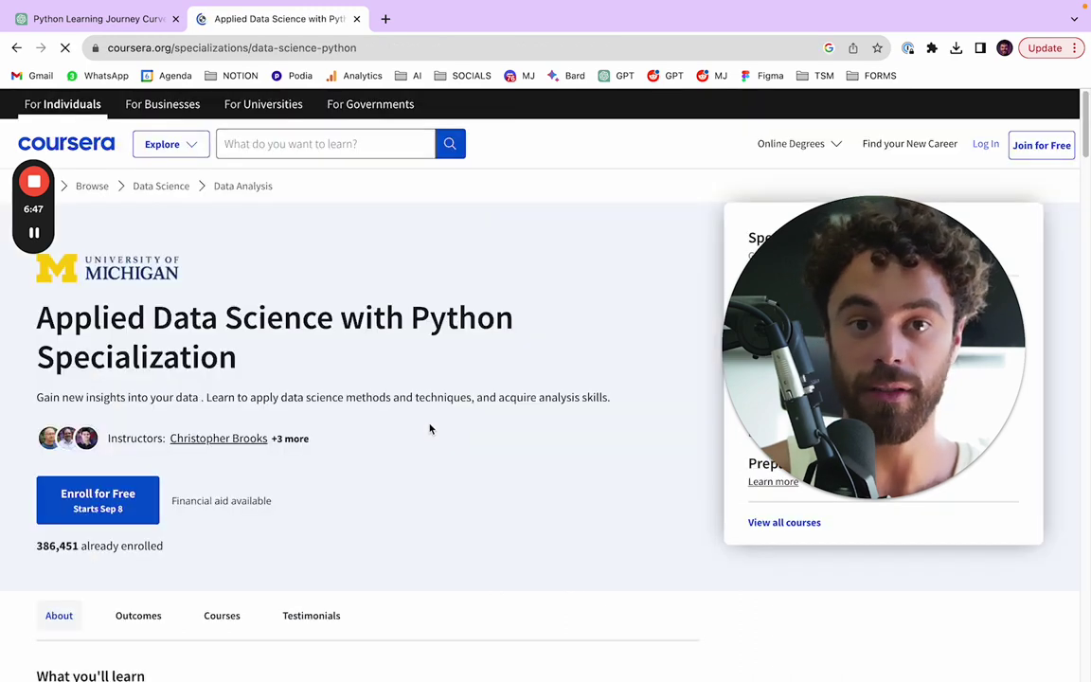
drag(35, 549, 279, 544)
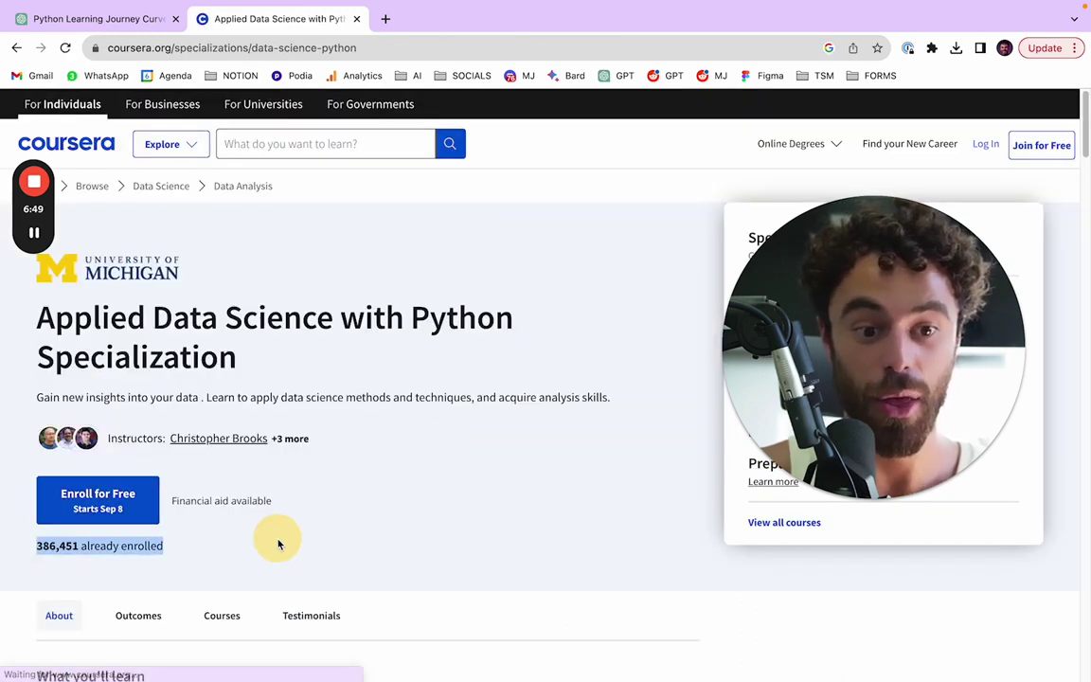
click(278, 544)
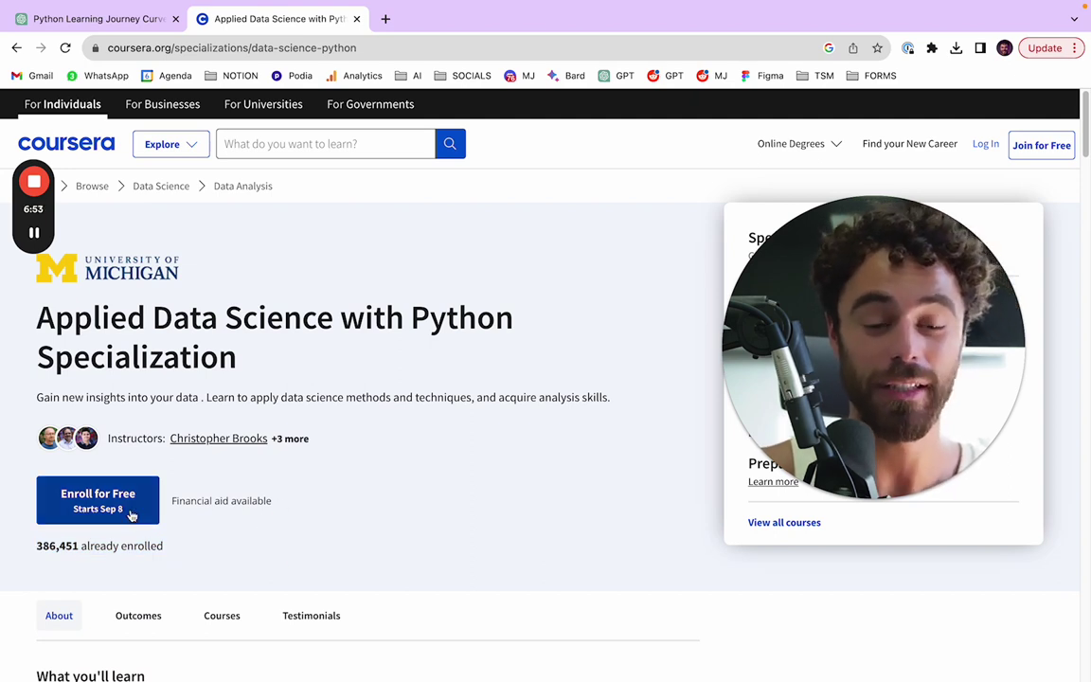
drag(100, 502, 394, 502)
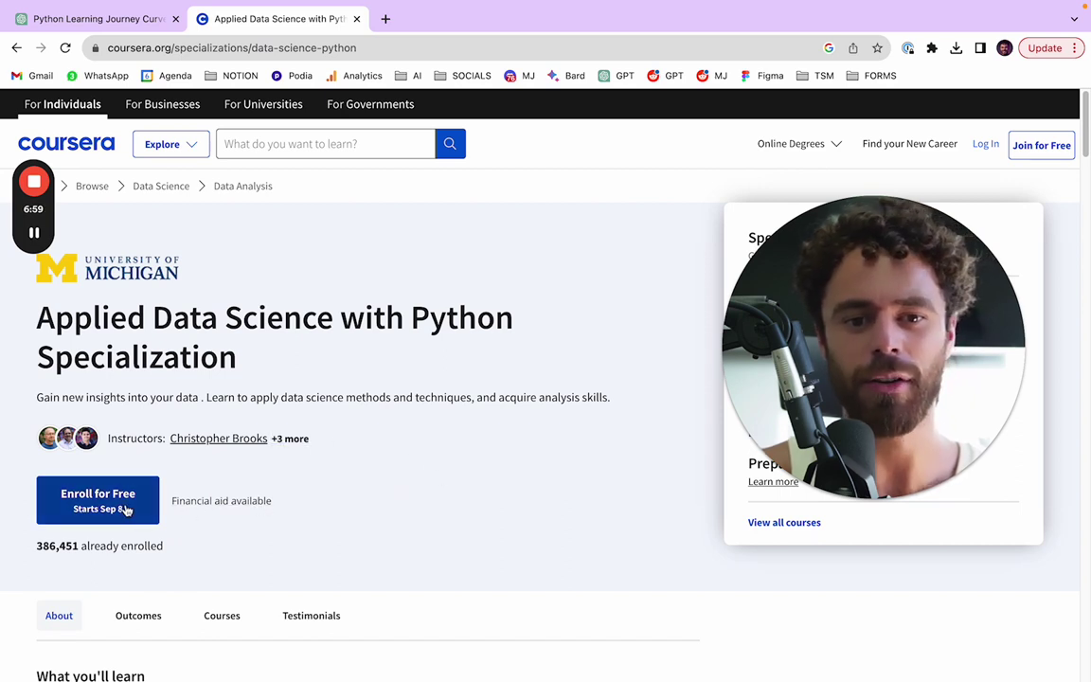
Close the Coursera page and return to the ChatGPT conversation to review the Weeks 17-20 Advanced Libraries section
click(356, 19)
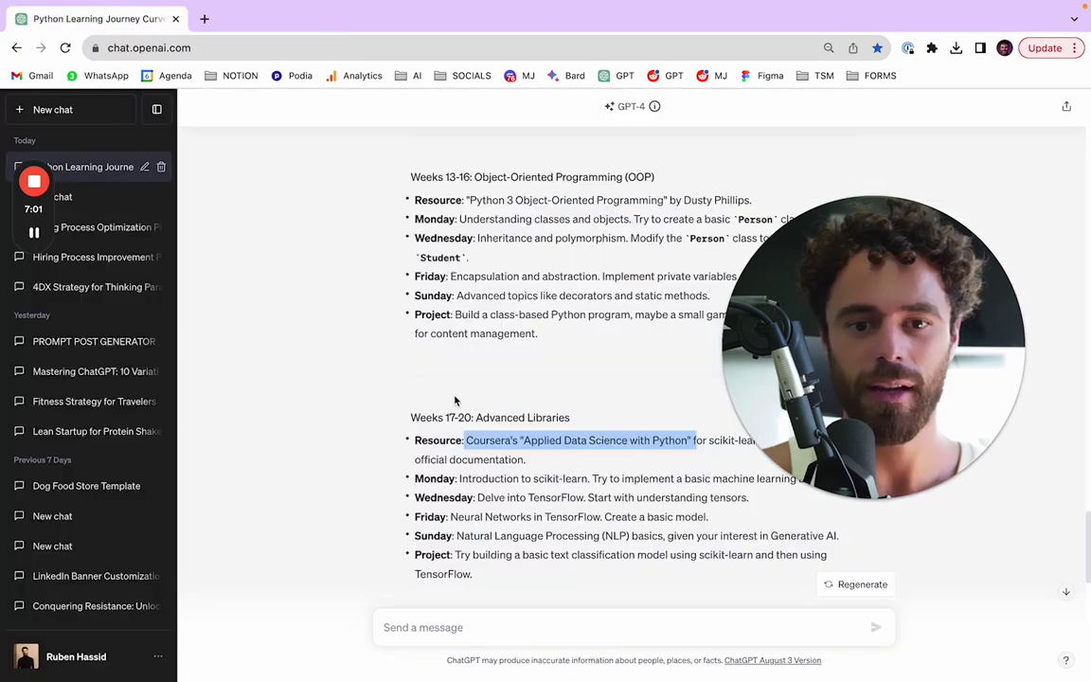
click(453, 389)
scroll(452, 389, down, 2)
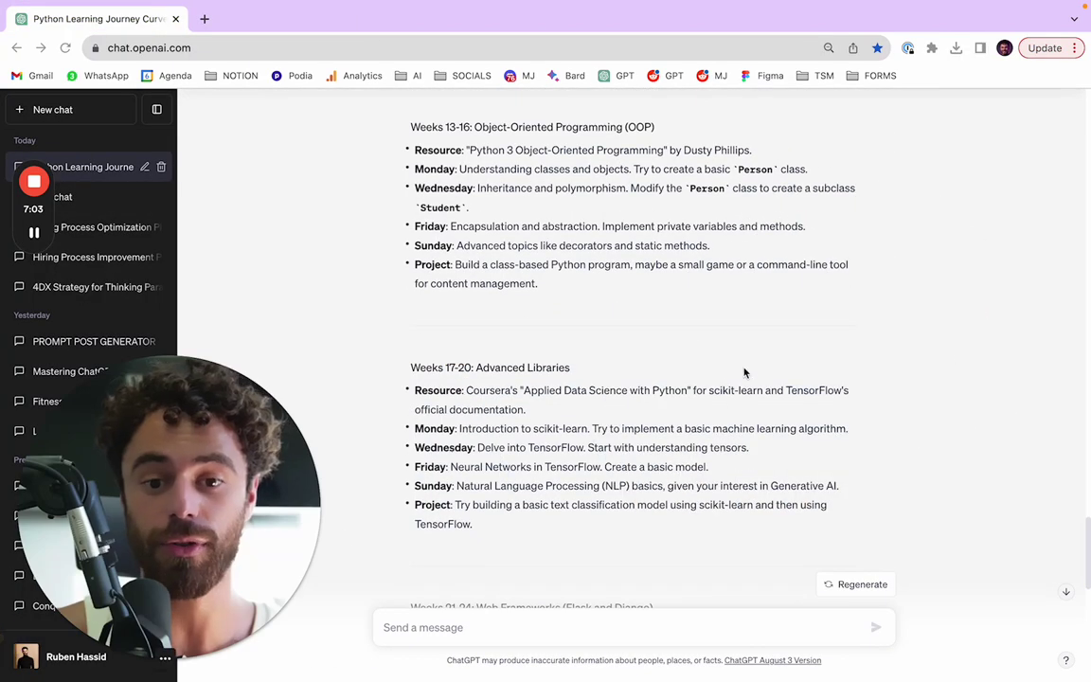
Review the detailed Weeks 13-26 Advanced Mastery plan, from Object-Oriented Programming and Advanced Libraries through Data Visualization and the Additional Elements
scroll(729, 374, down, 2)
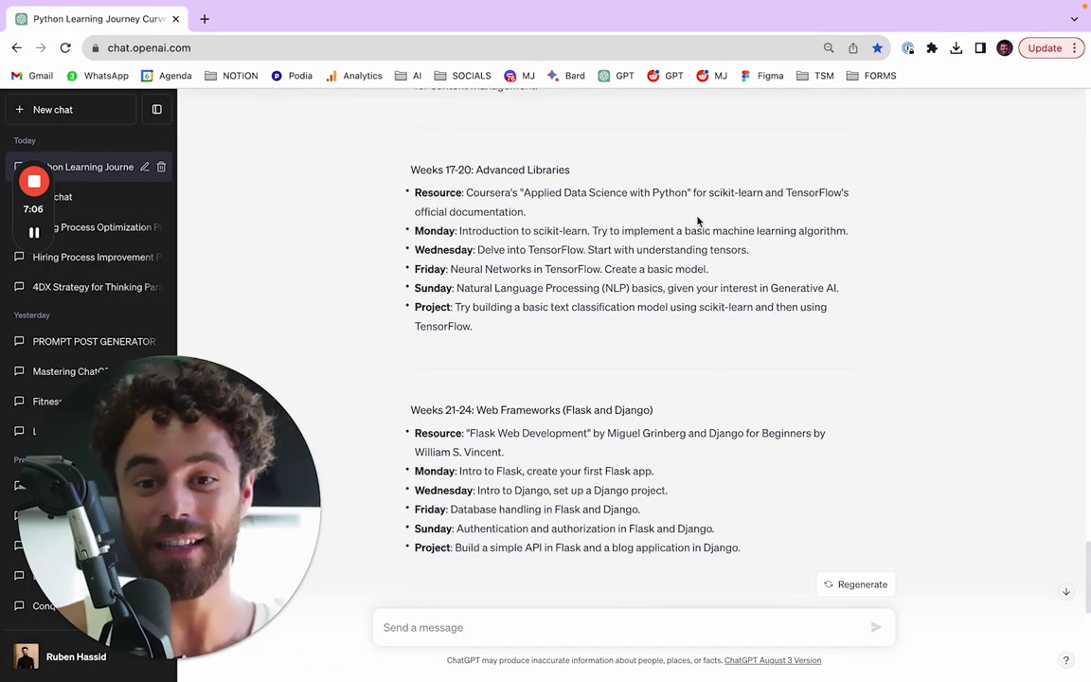
double_click(494, 231)
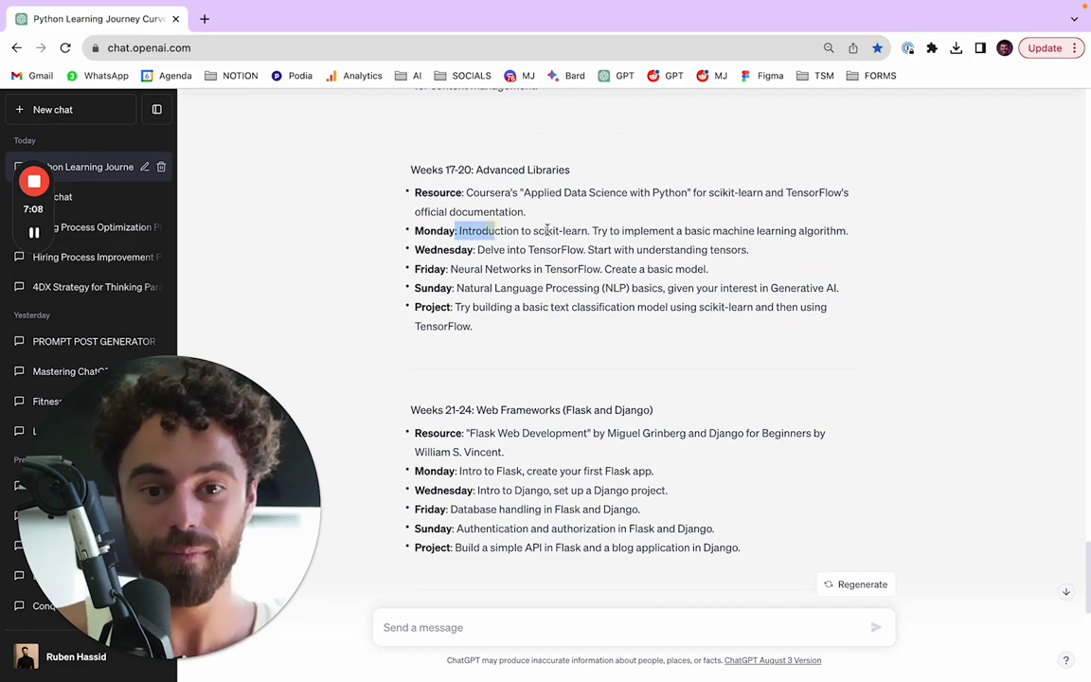
click(469, 348)
scroll(469, 347, down, 4)
scroll(536, 351, down, 2)
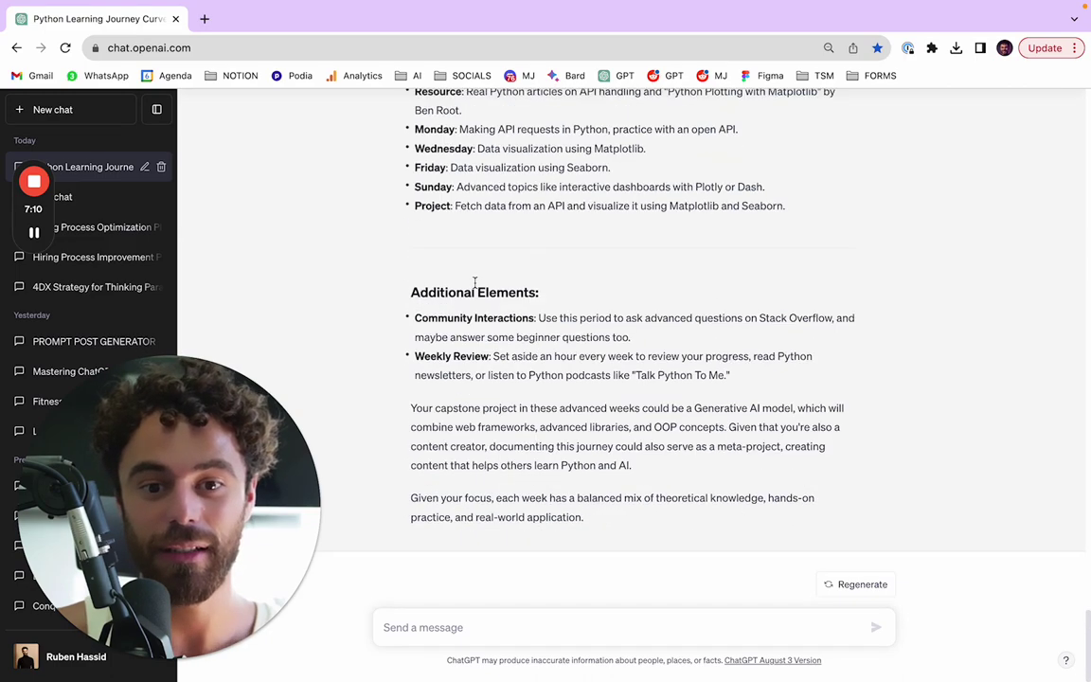
scroll(569, 365, up, 10)
scroll(599, 376, down, 10)
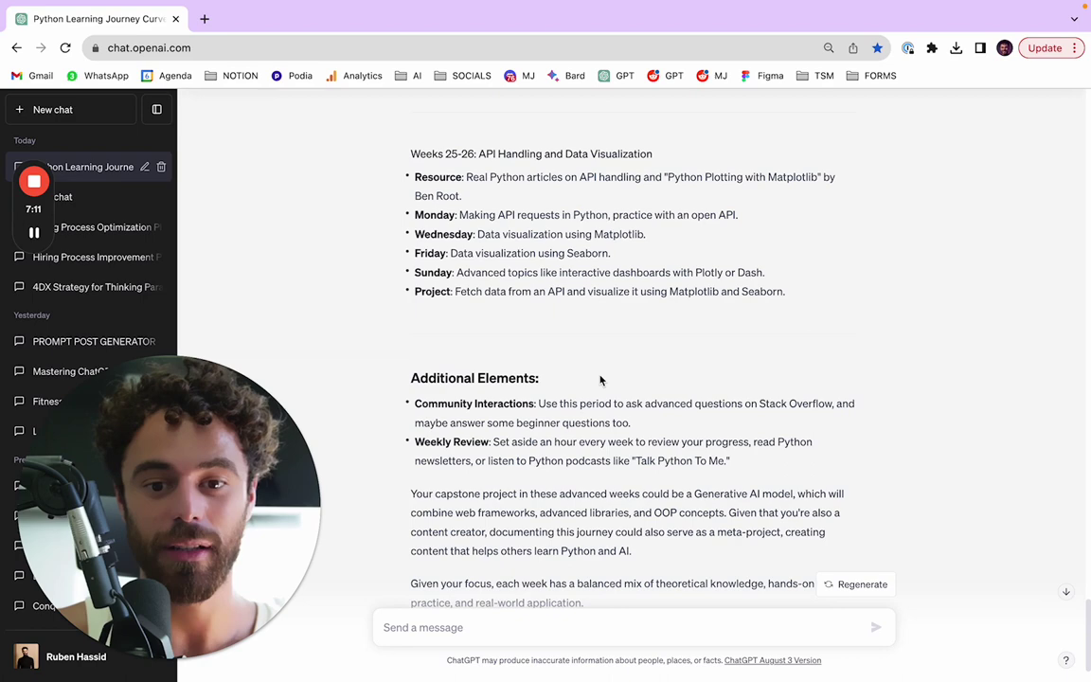
click(453, 625)
scroll(580, 428, up, 10)
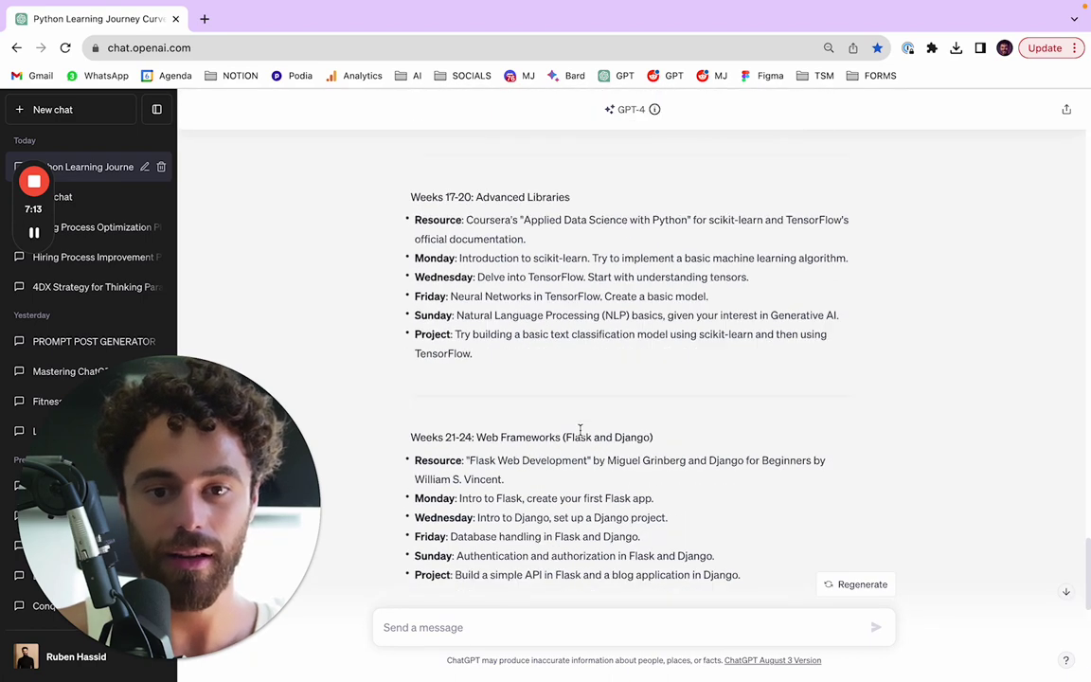
scroll(586, 425, down, 2)
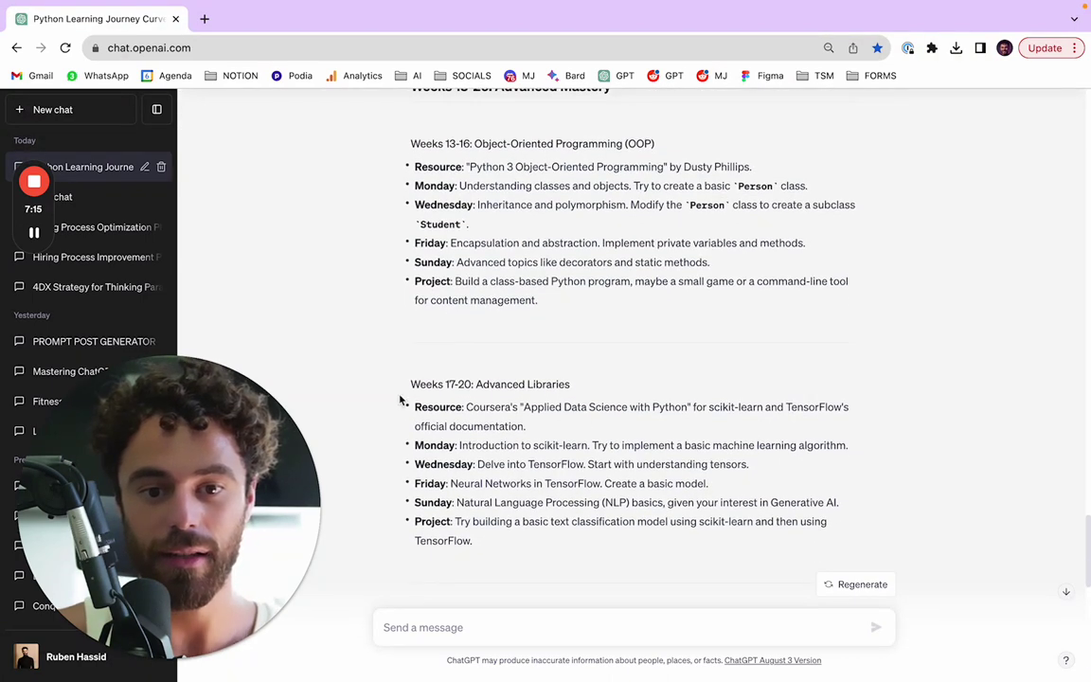
triple_click(421, 382)
click(610, 392)
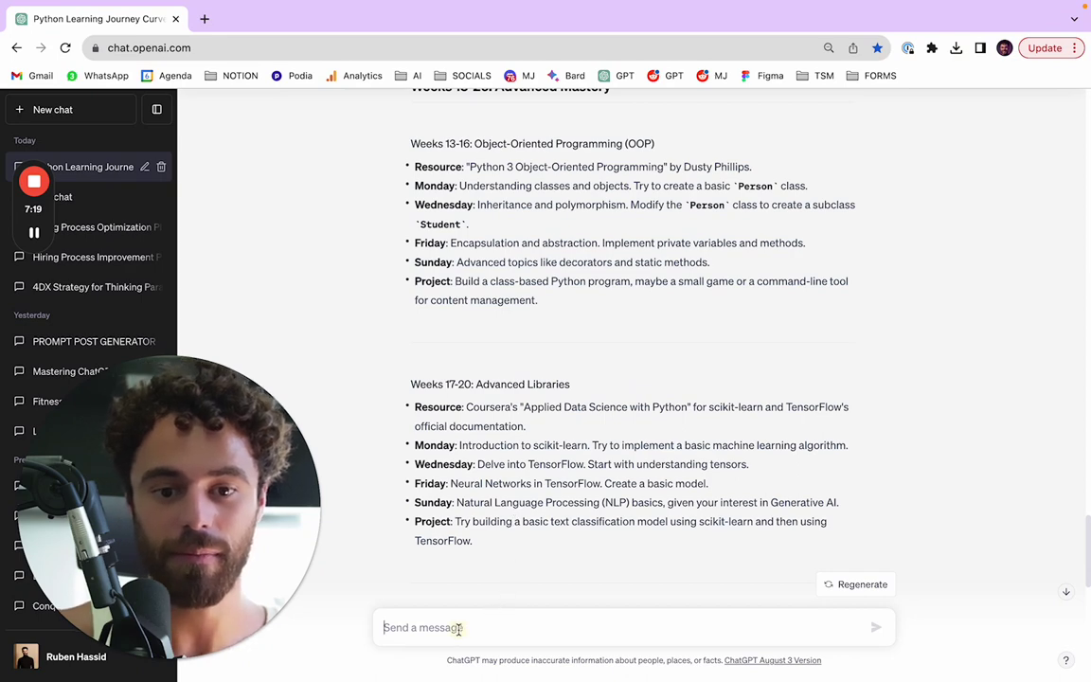
Send the follow-up question "What are the next steps after that?" in the same conversation
scroll(512, 535, down, 10)
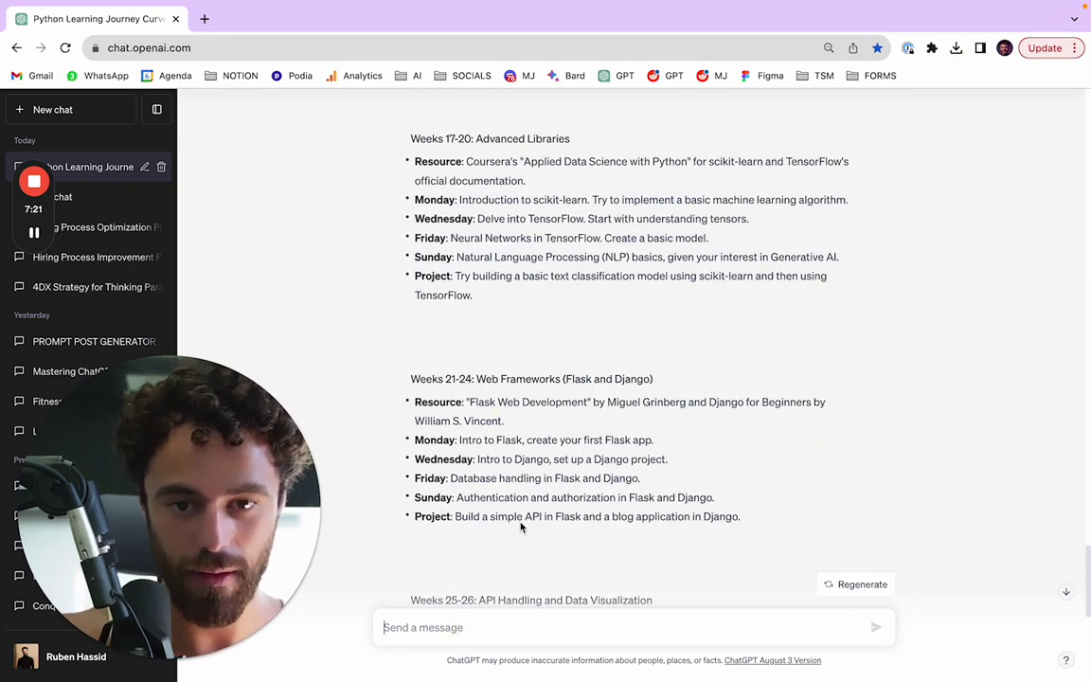
text(What at)
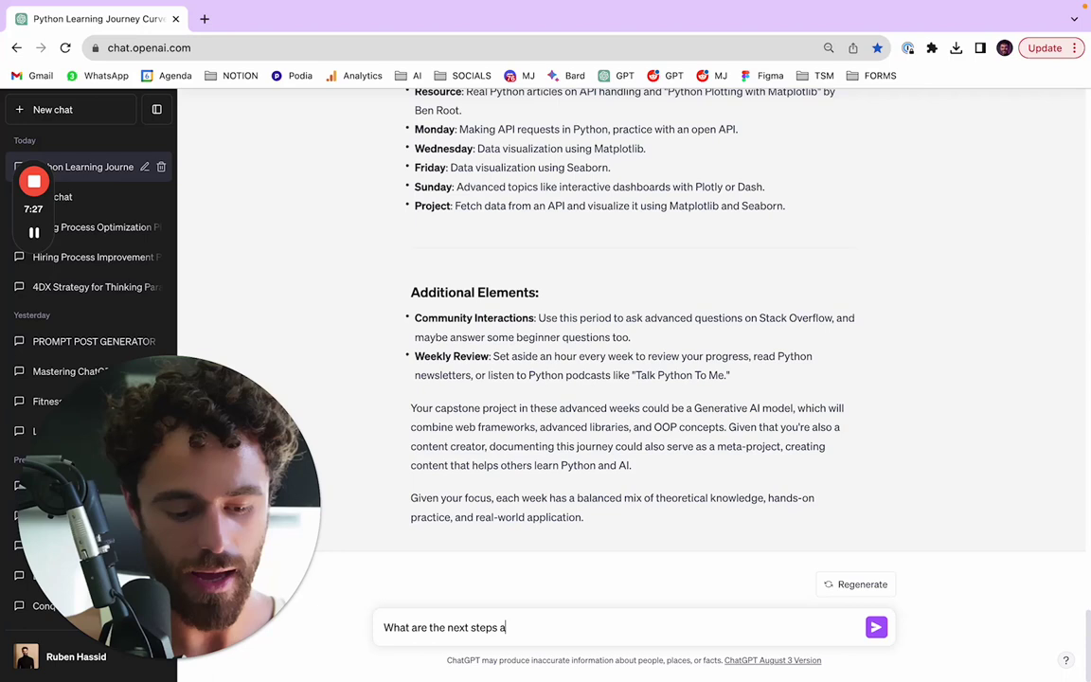
key(Return)
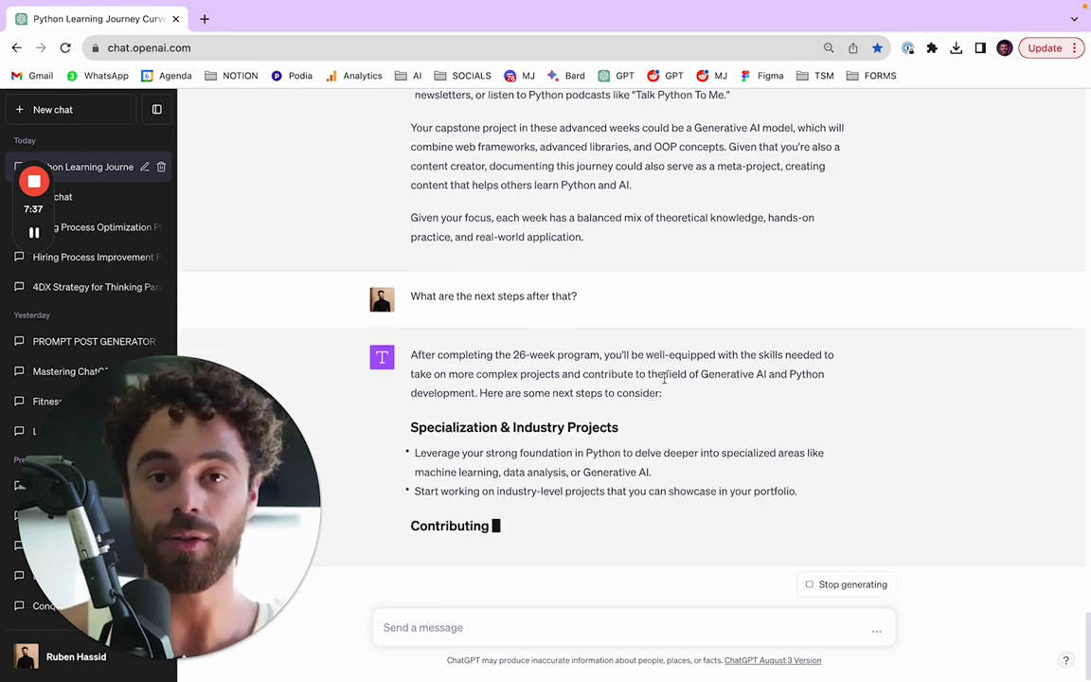
Draft the message "I have a hard time learning" followed by the quoted Friday task on Flask and Django, copied from the original Weeks 13-26 routine
scroll(1011, 383, up, 15)
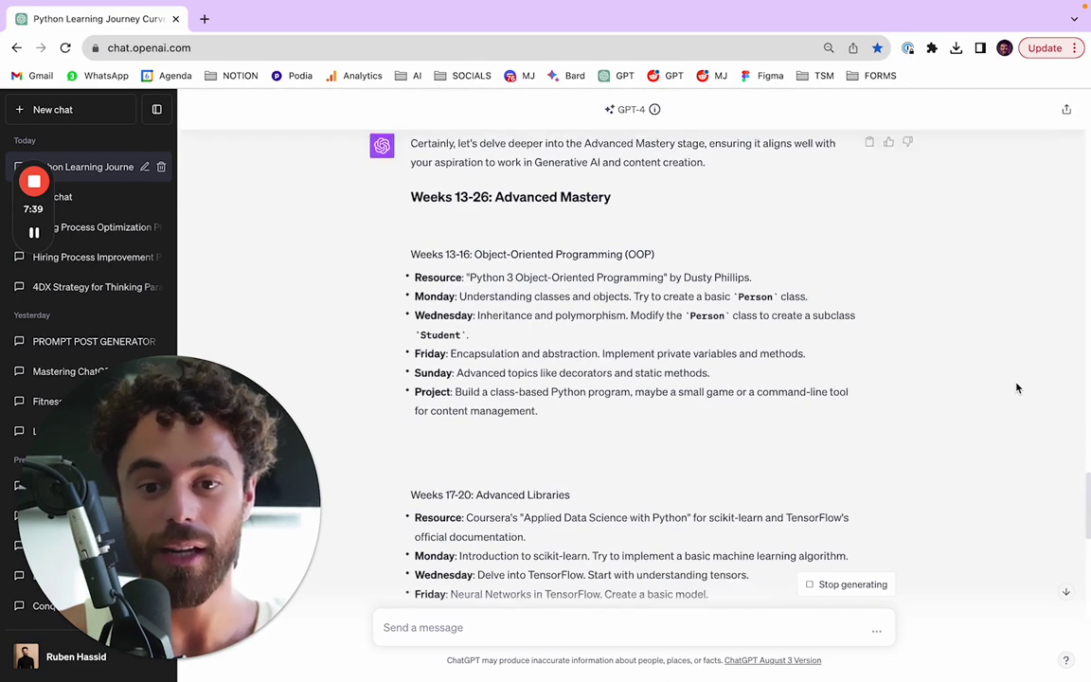
scroll(691, 384, up, 4)
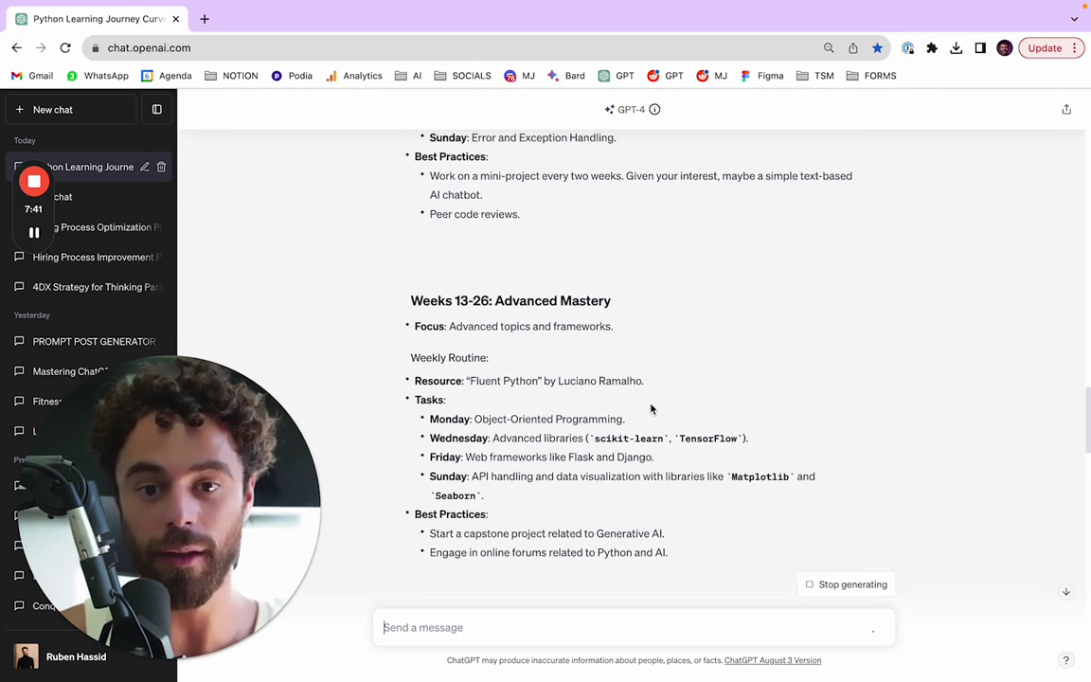
triple_click(521, 454)
key(super+c)
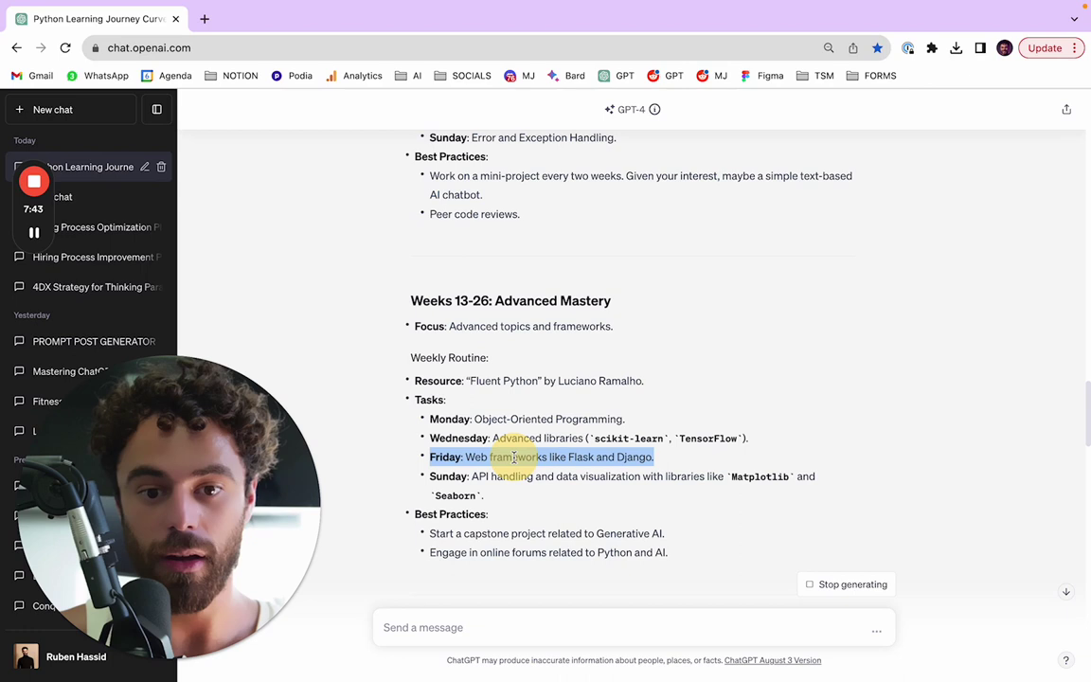
click(474, 625)
text(I have a hard time learning ")
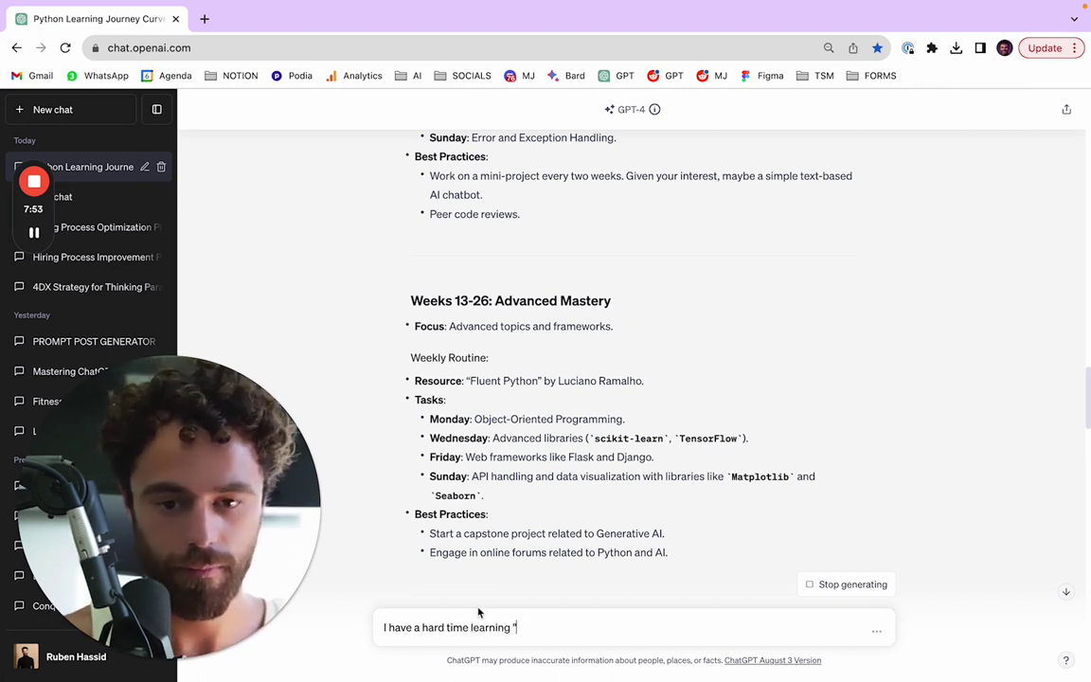
key(super+v)
key(BackSpace)
text(")
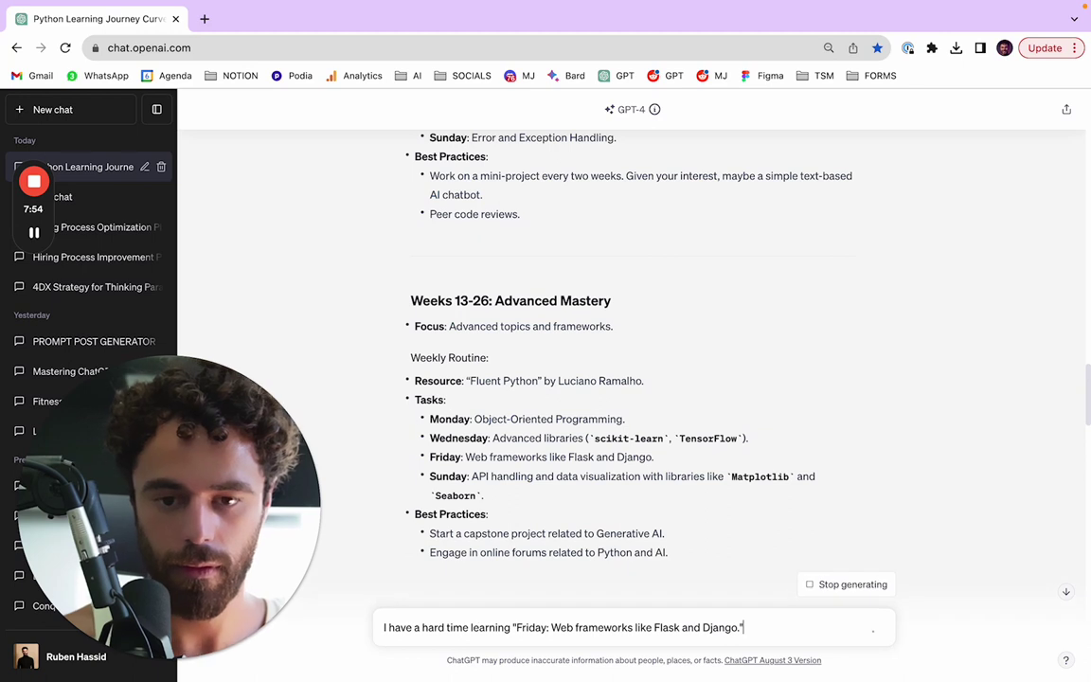
Add "Create a 4-week program to master it. Make it as precise as possible." as a separate paragraph and send the message
key(shift+Return)
key(shift+Return)
text(Create a)
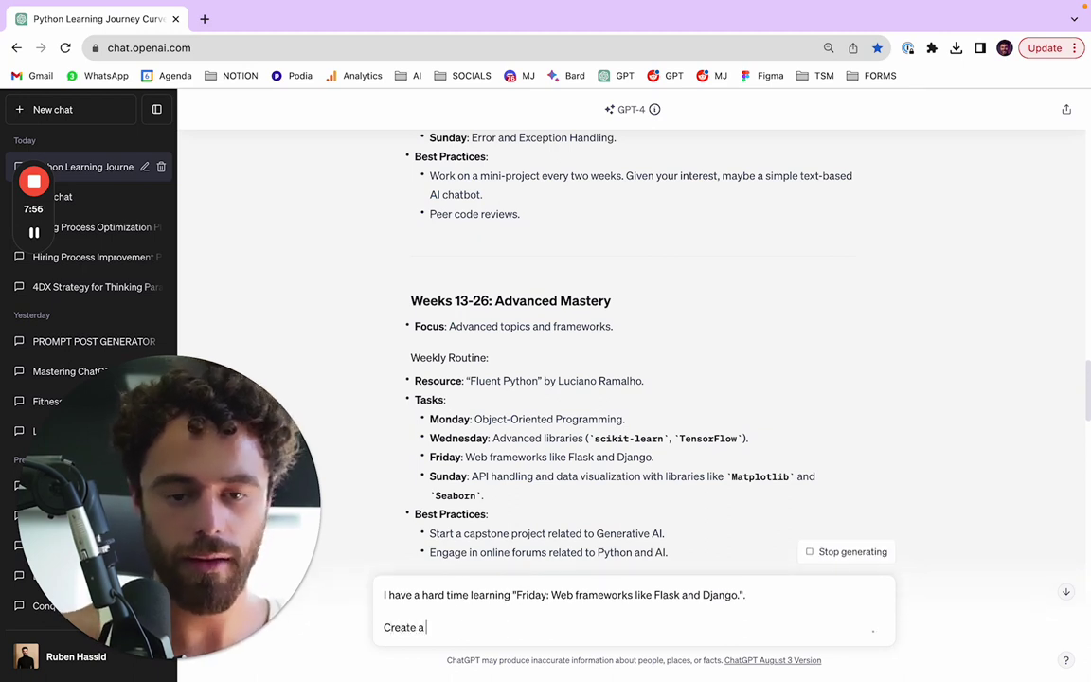
text( 4-week program to master it. Make it as precis)
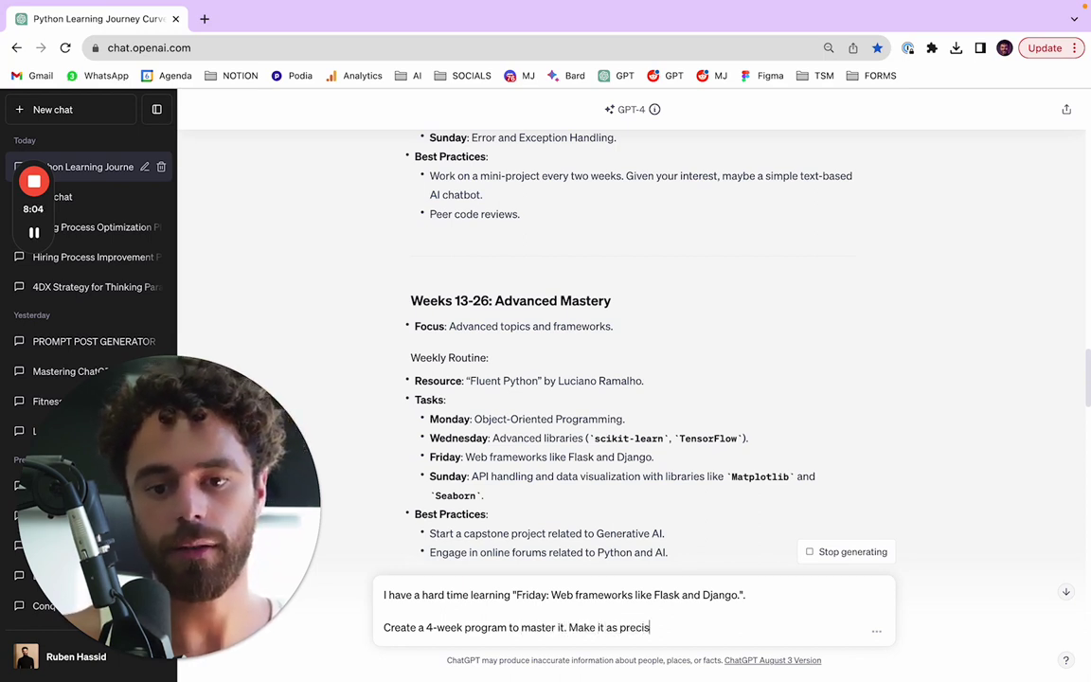
text(as possible.)
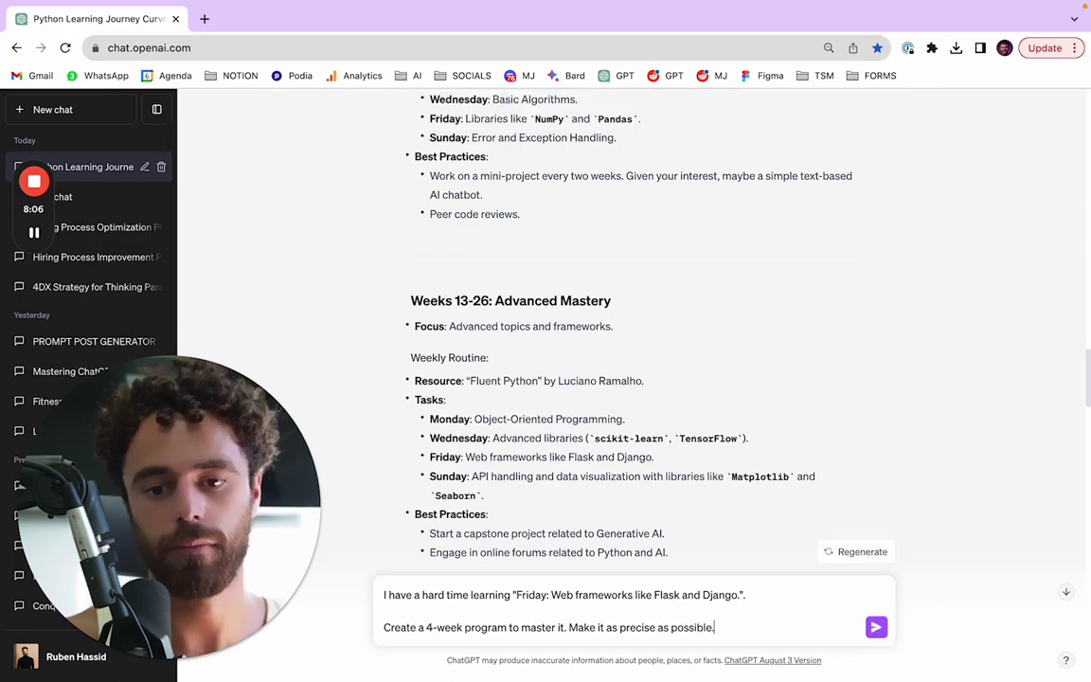
scroll(432, 409, down, 15)
scroll(484, 440, up, 12)
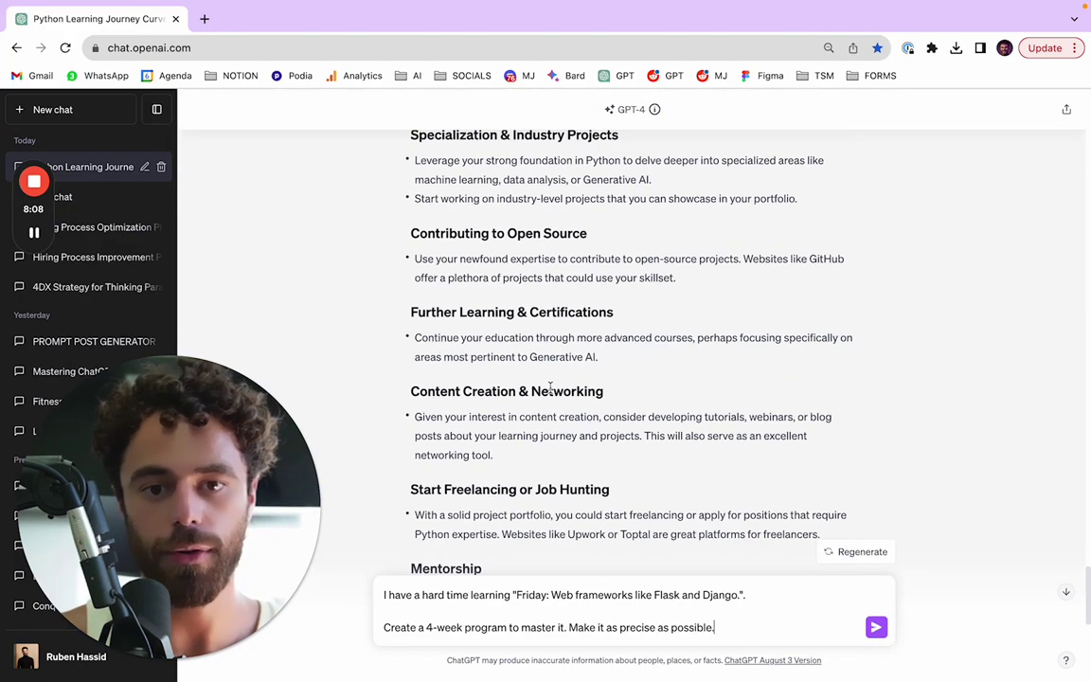
scroll(553, 324, down, 10)
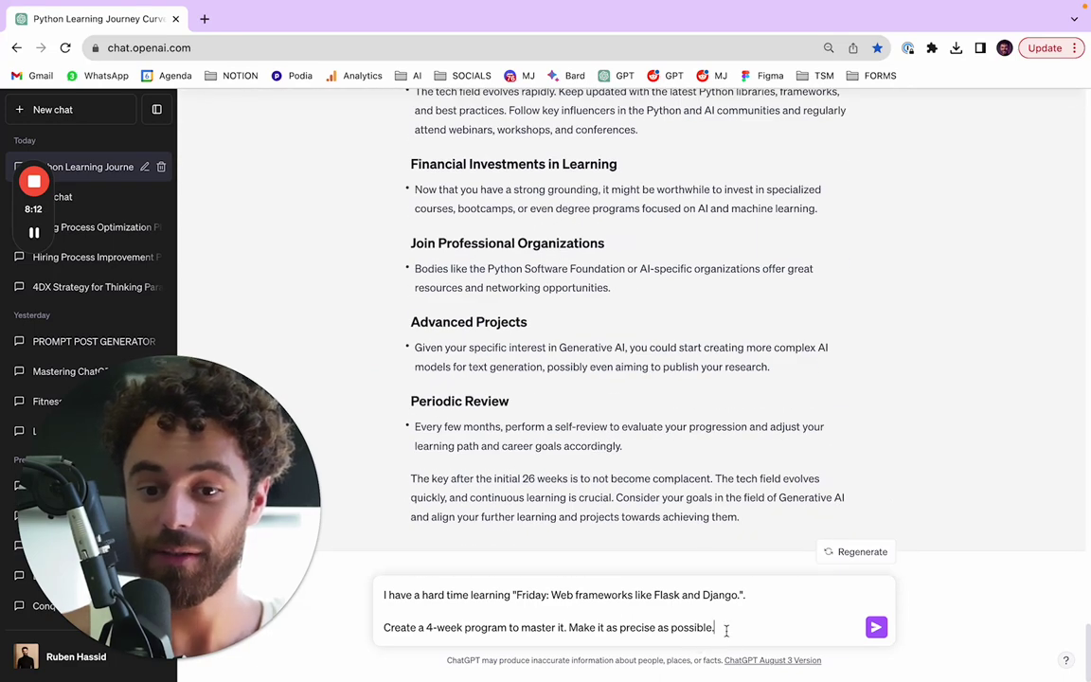
key(Return)
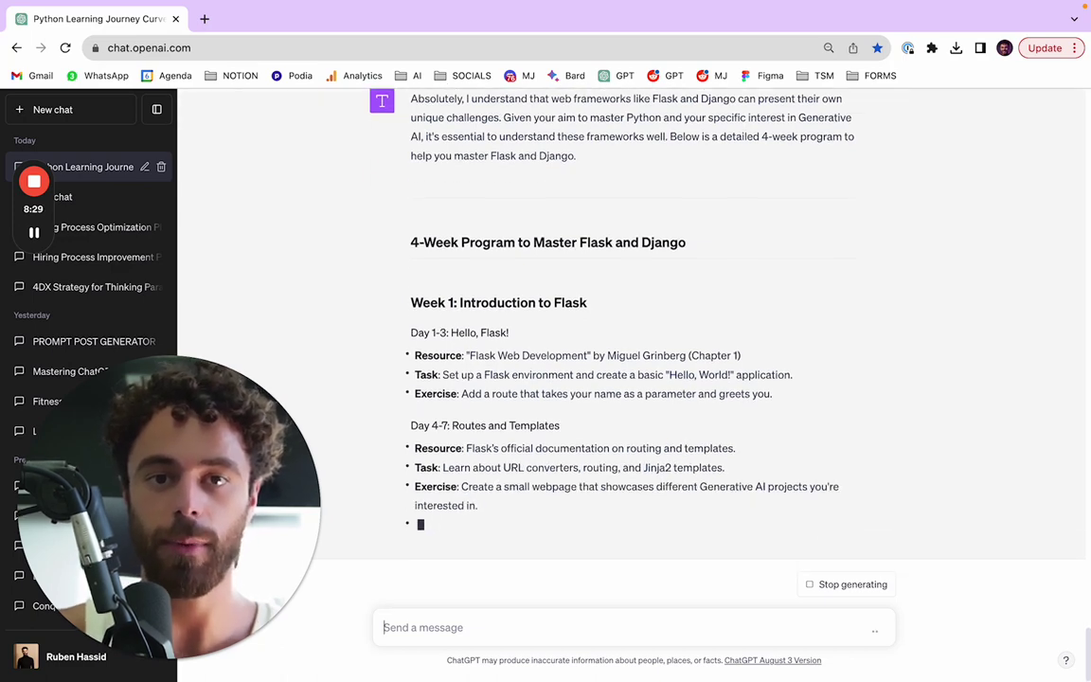
Examine the 4-week Flask and Django program, focusing on the Week 1 Routes and Templates exercise and its GitHub best practice
scroll(703, 311, up, 10)
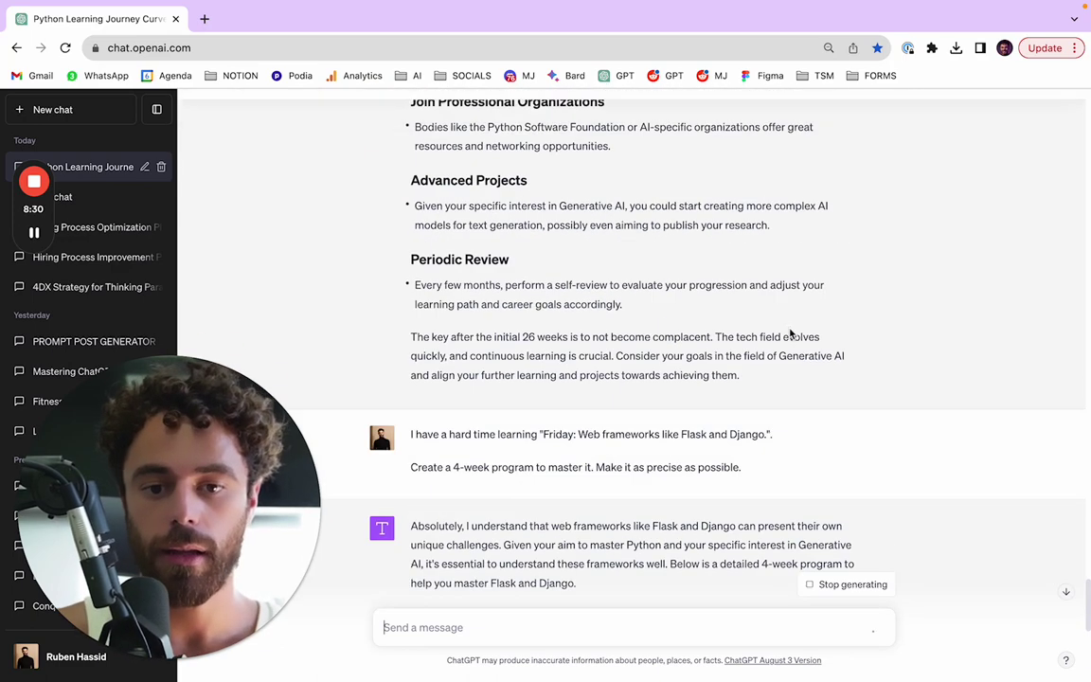
drag(1087, 530, 1051, 595)
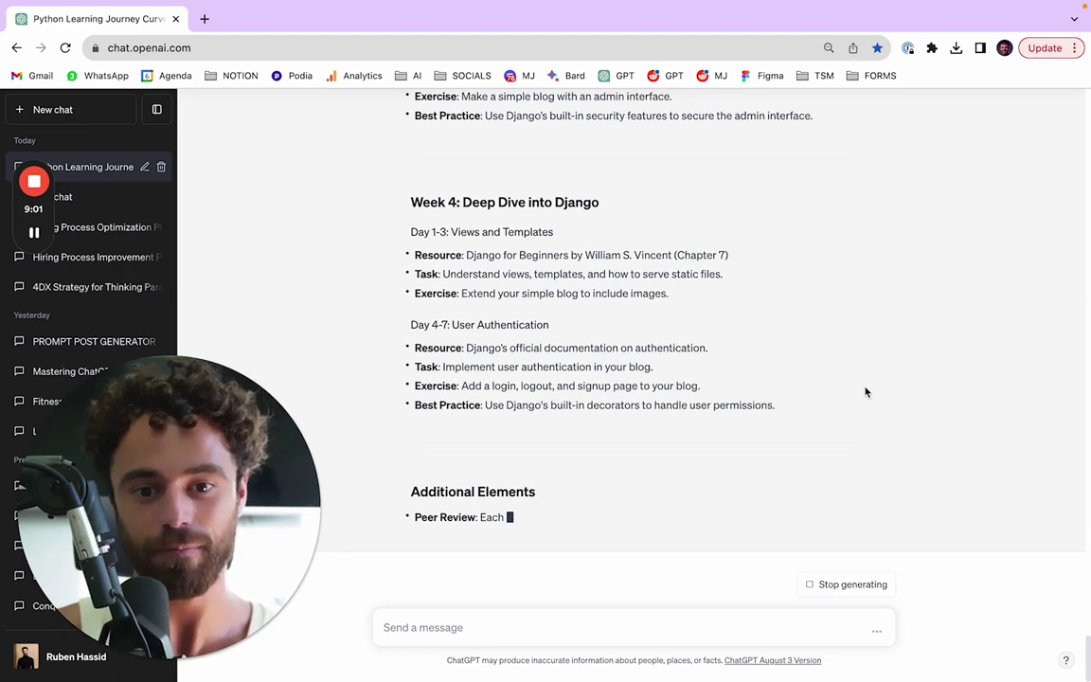
scroll(871, 417, up, 6)
scroll(873, 427, up, 5)
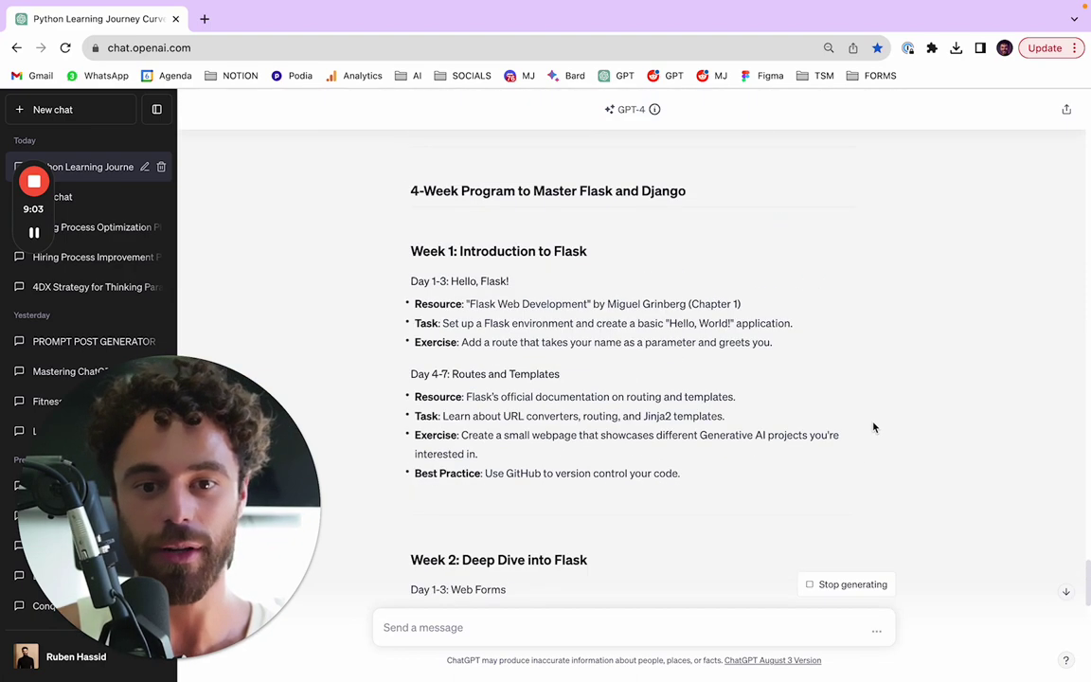
drag(681, 492, 678, 455)
click(986, 405)
scroll(937, 378, down, 3)
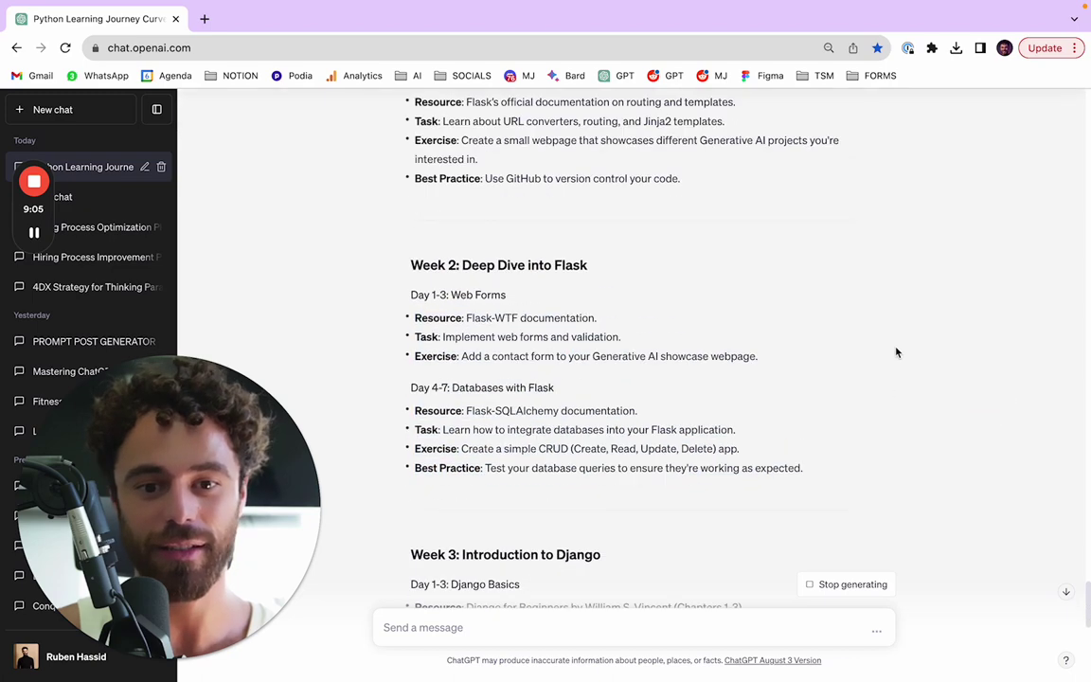
drag(499, 183, 418, 160)
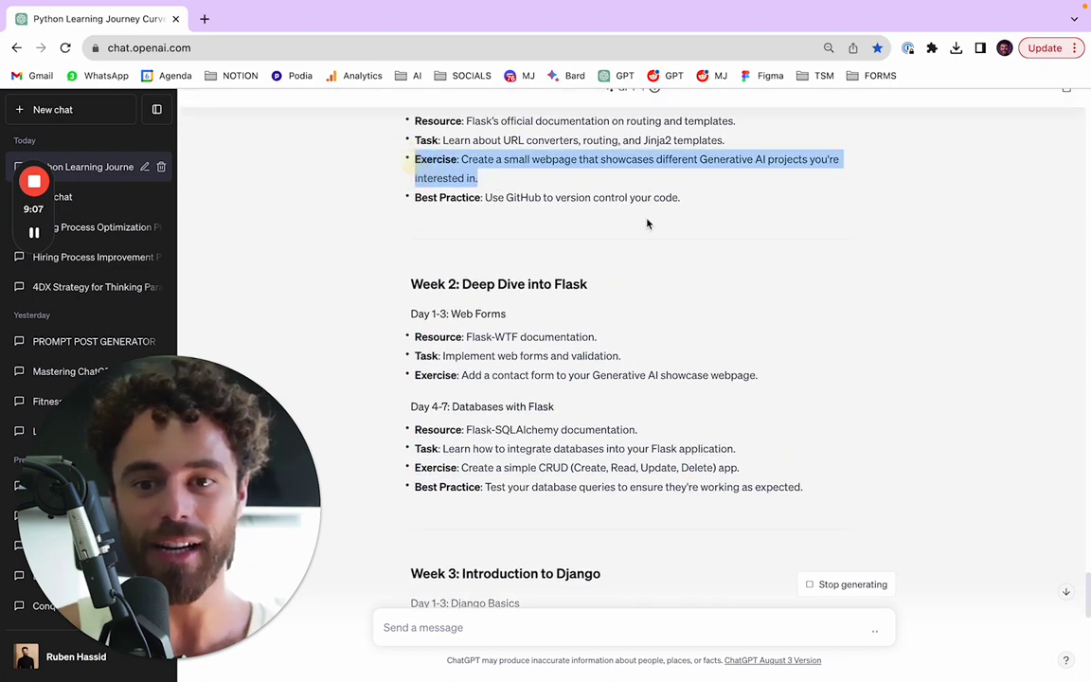
triple_click(584, 196)
click(691, 262)
scroll(660, 199, up, 2)
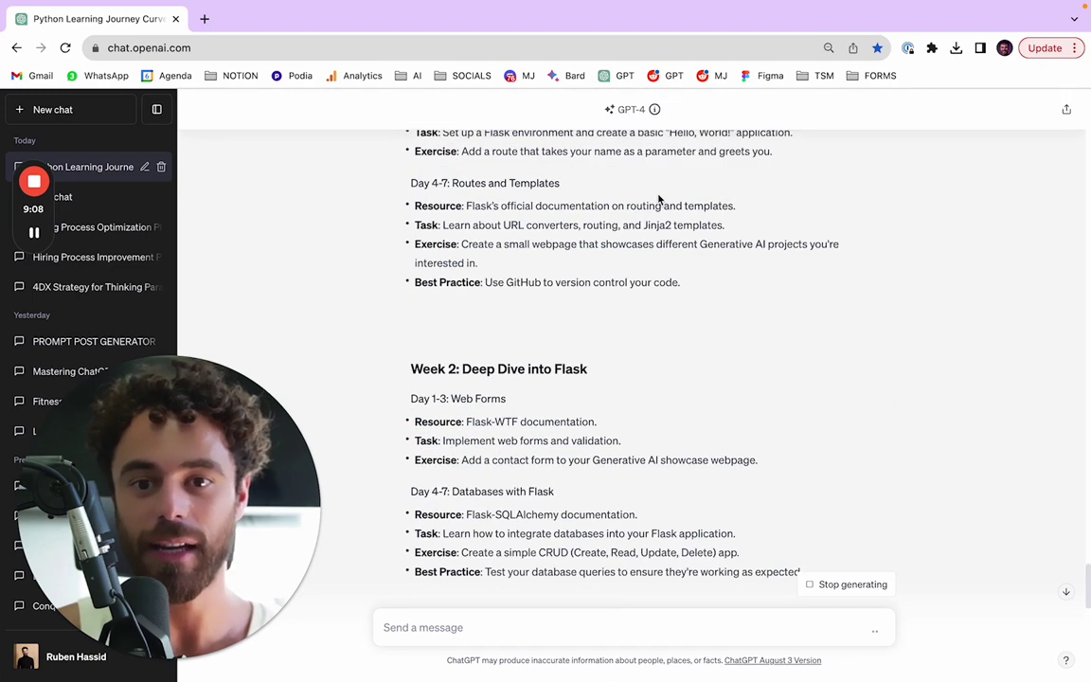
drag(586, 266, 699, 244)
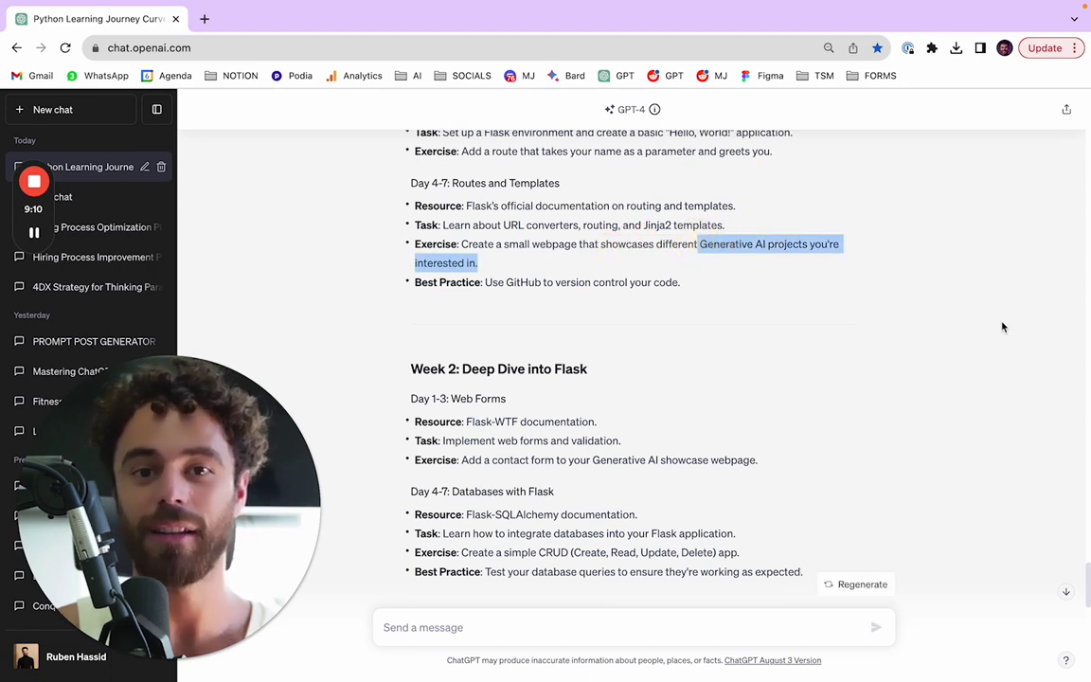
click(494, 281)
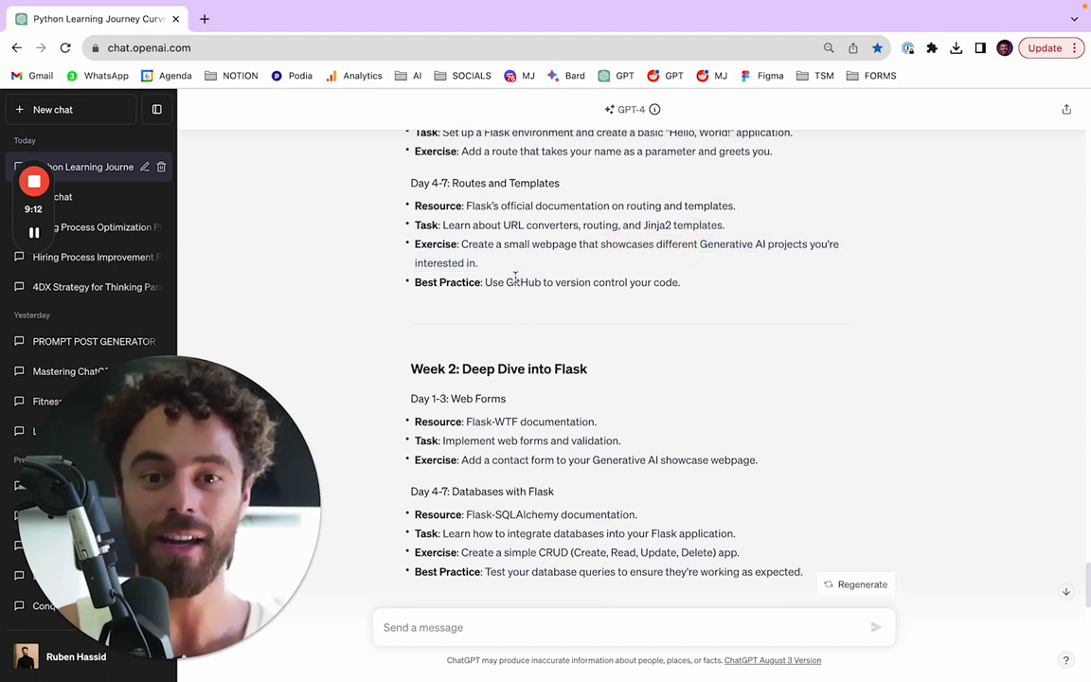
double_click(522, 282)
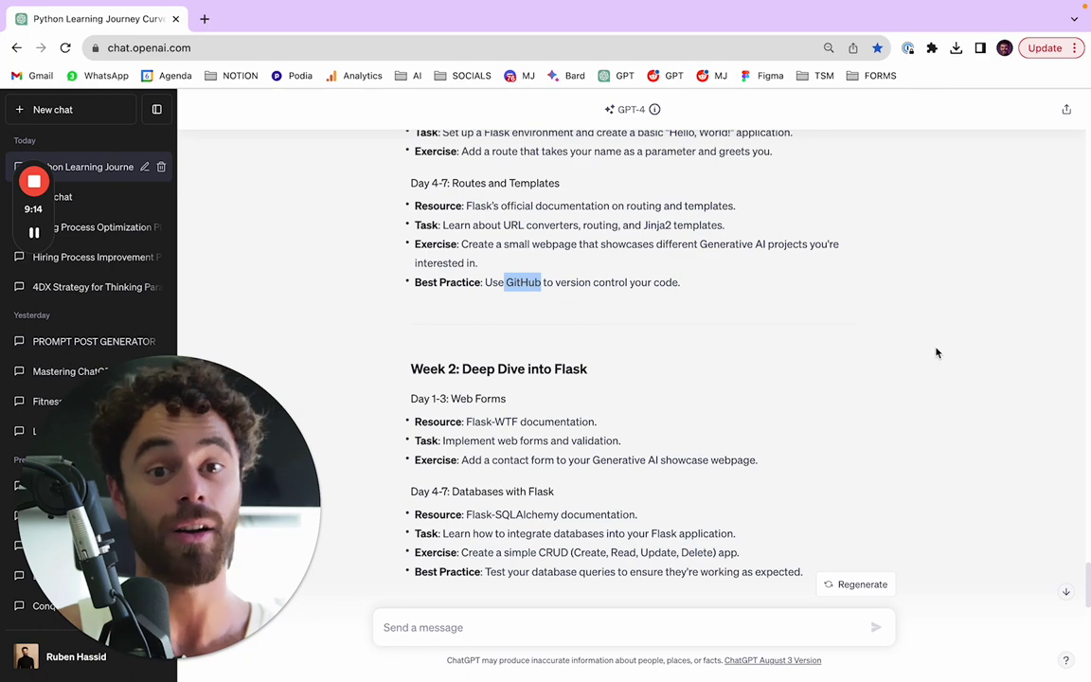
Review Weeks 2 to 4 of the Flask and Django program, including the CRUD app exercise and the Additional Elements
scroll(935, 352, down, 5)
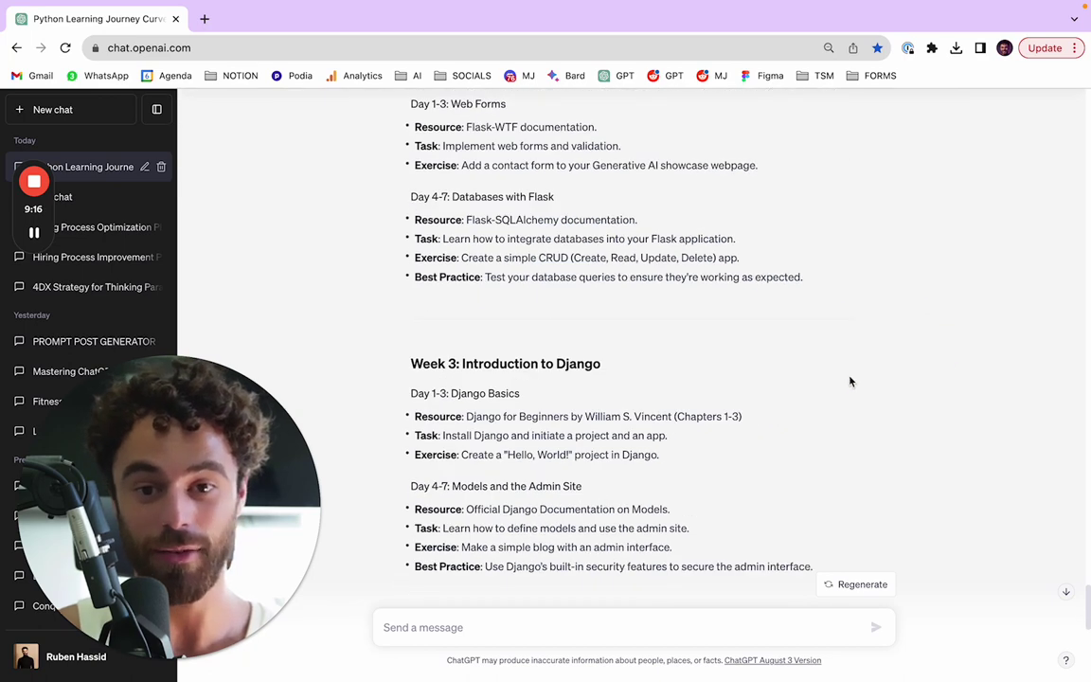
drag(462, 257, 771, 260)
click(528, 252)
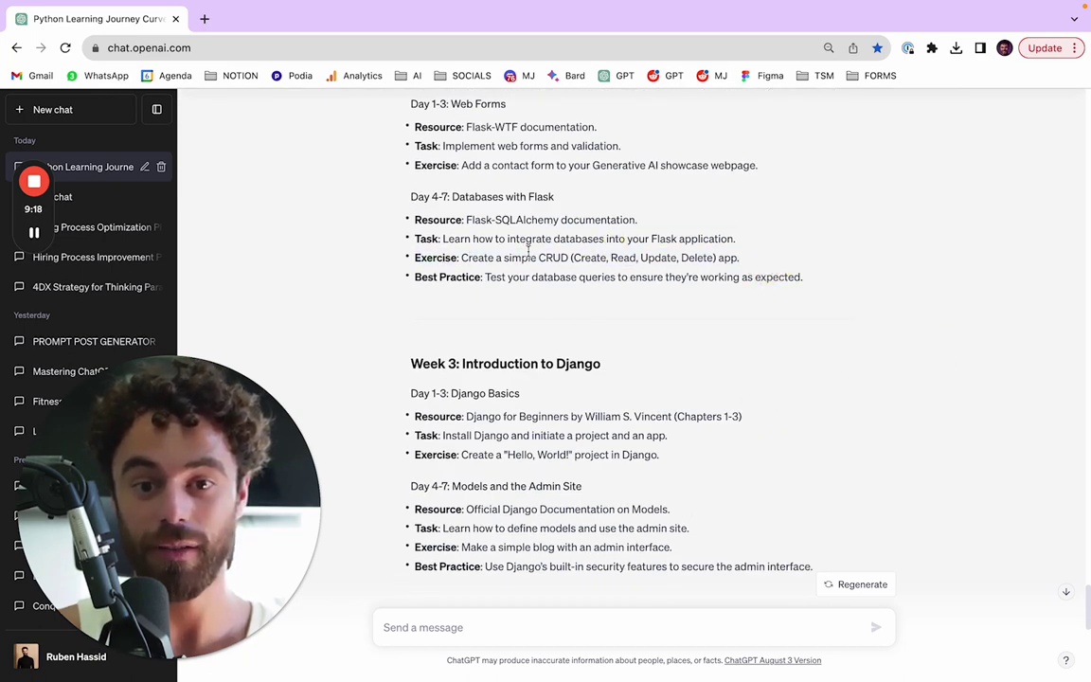
scroll(795, 310, down, 2)
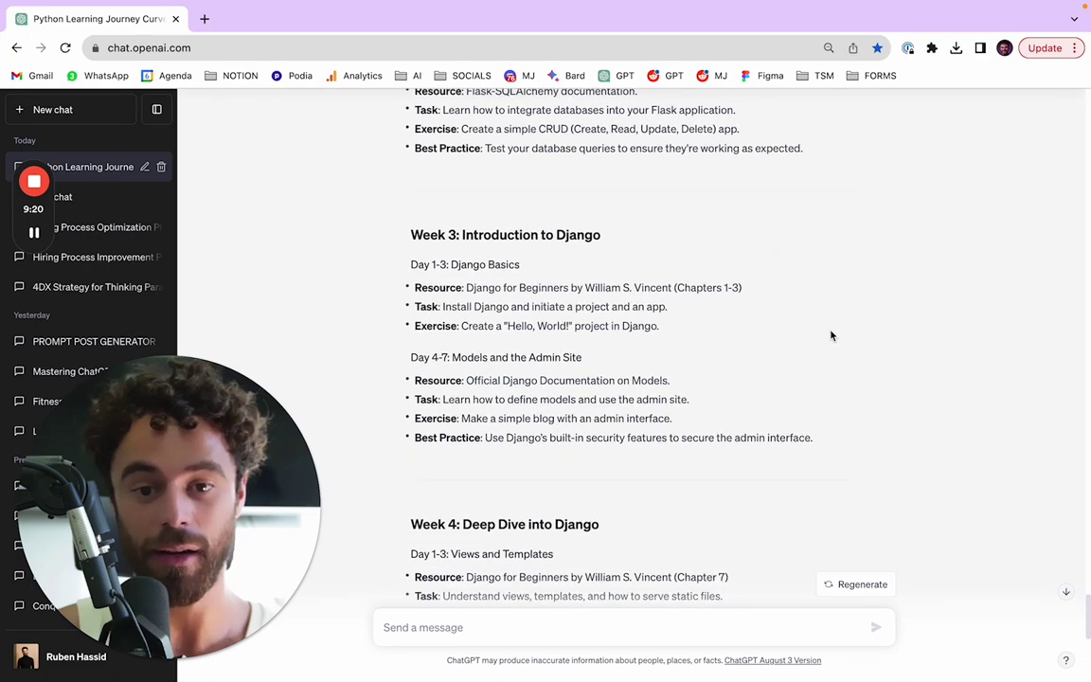
scroll(832, 335, down, 9)
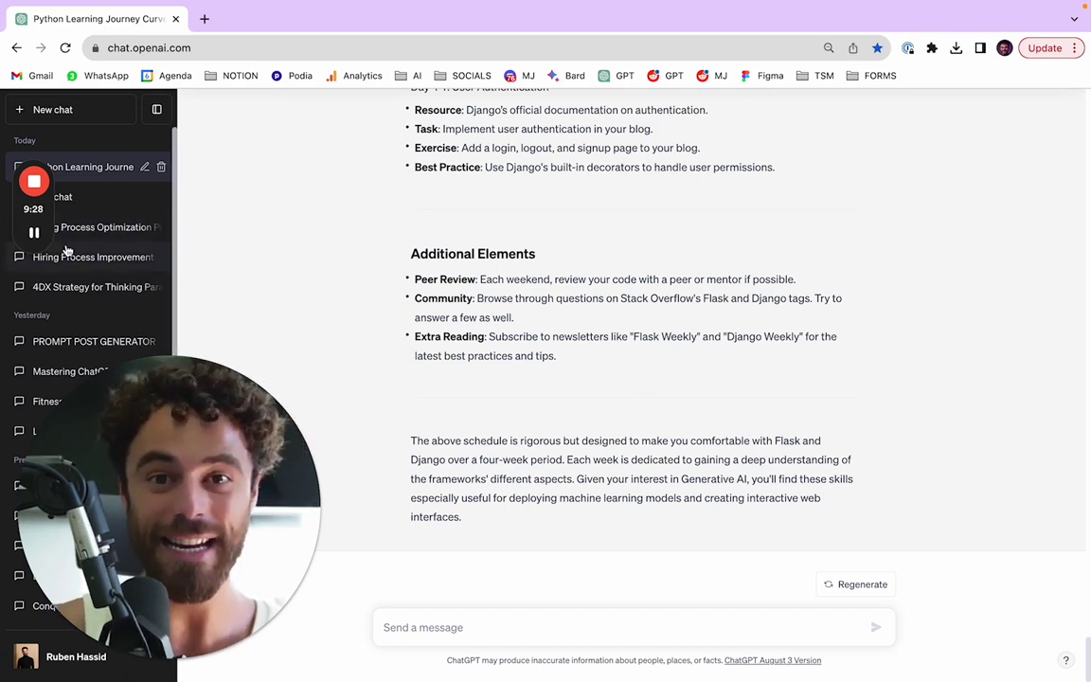
mouse_move(42, 176)
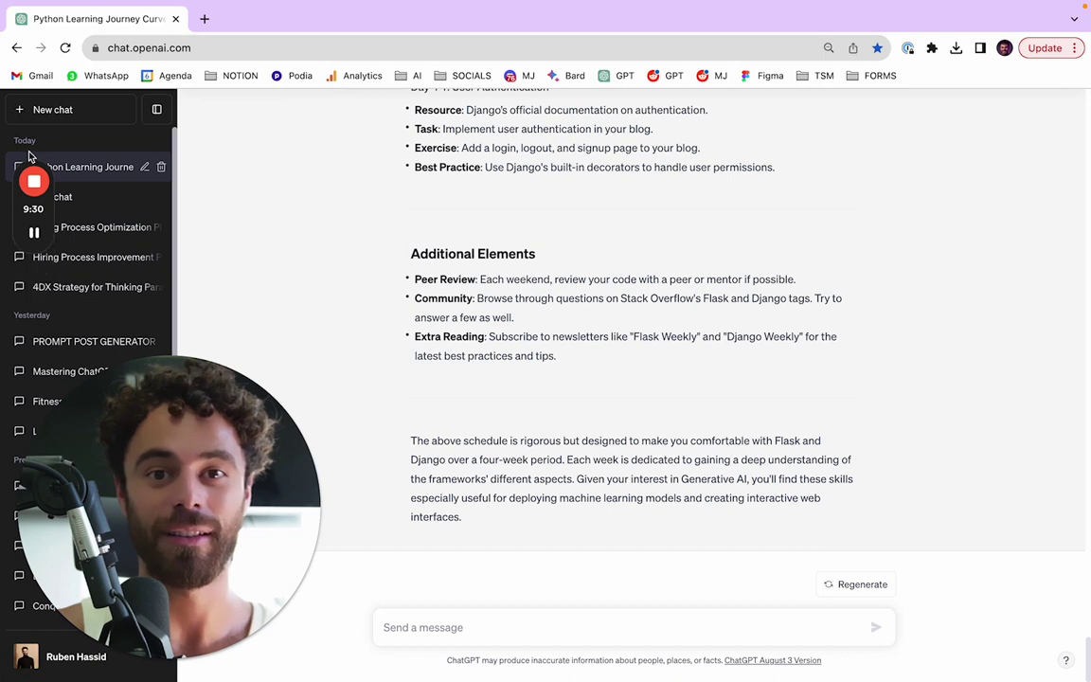